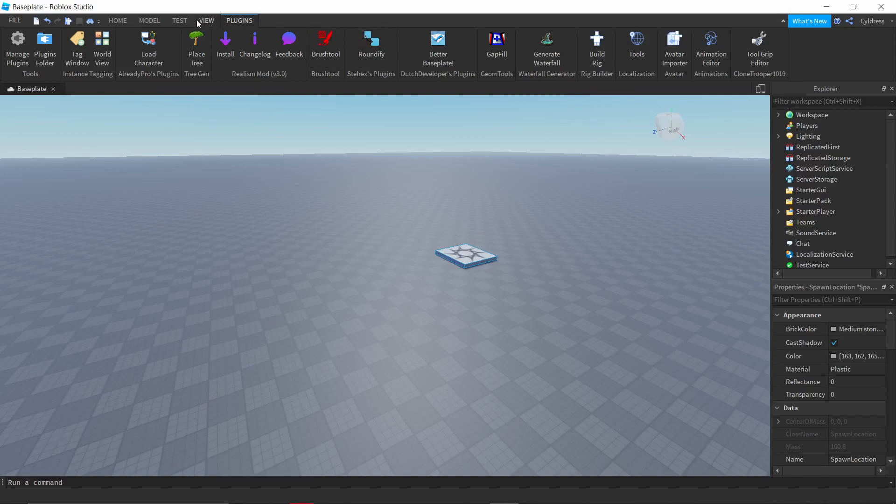
- Show the Toolbox and switch its marketplace listing to the Plugins category
{"action": "left_click", "coordinate": [201, 20]}
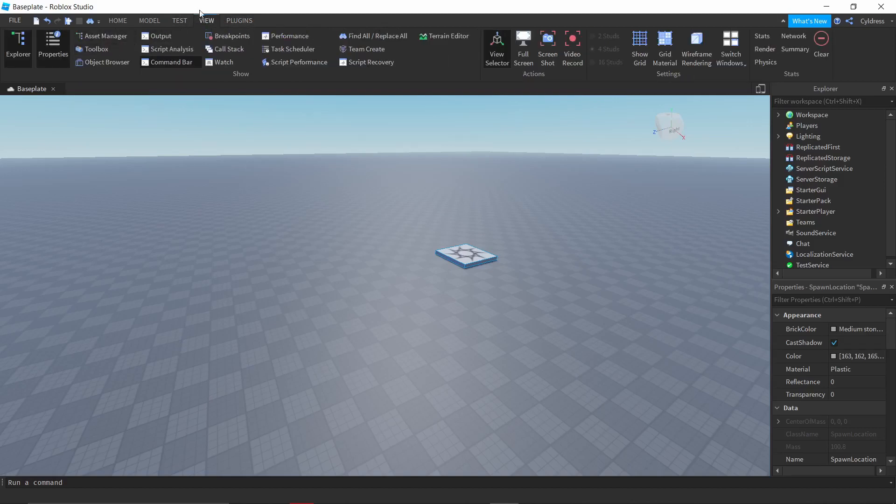
{"action": "left_click", "coordinate": [101, 48]}
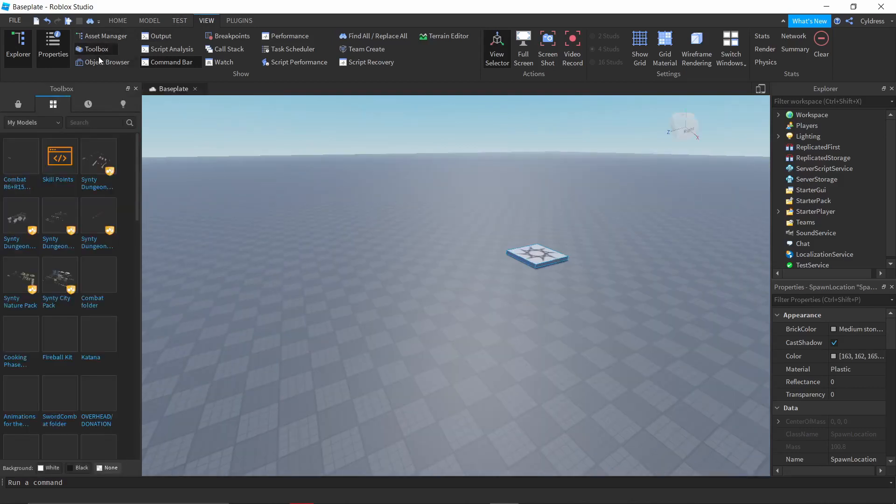
{"action": "left_click", "coordinate": [19, 104]}
{"action": "left_click", "coordinate": [27, 121]}
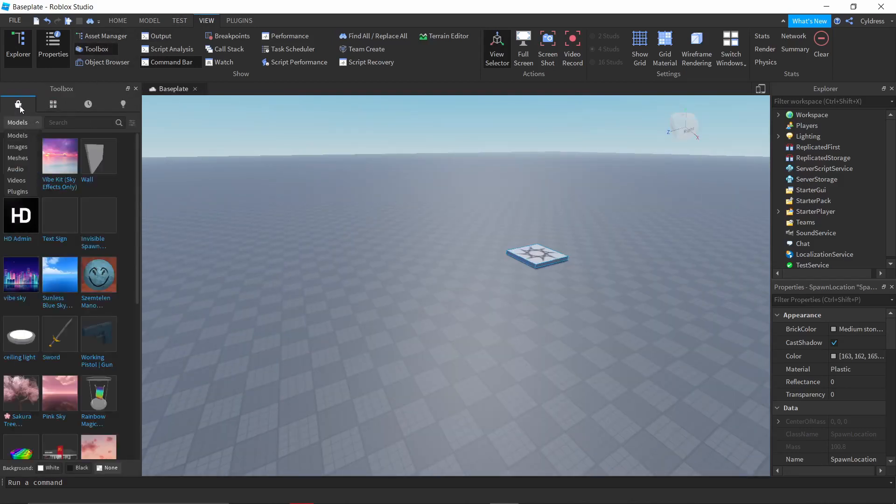
{"action": "left_click", "coordinate": [19, 104]}
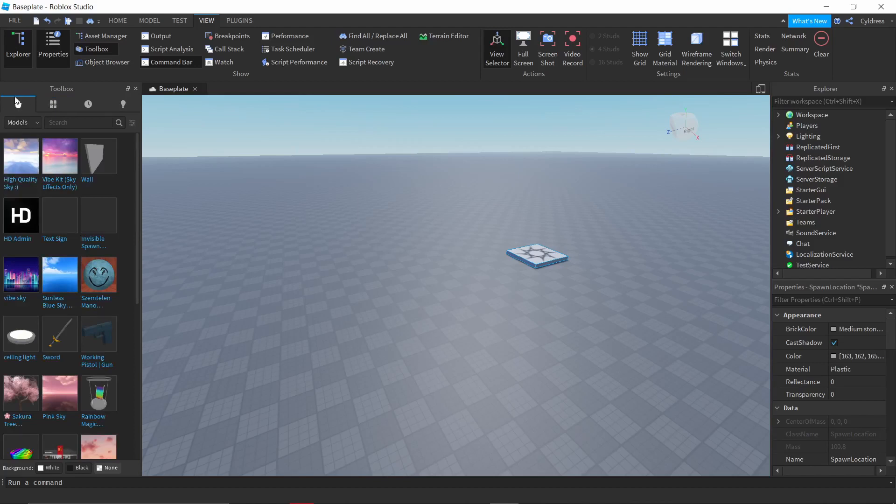
{"action": "left_click", "coordinate": [21, 122]}
{"action": "left_click", "coordinate": [25, 192]}
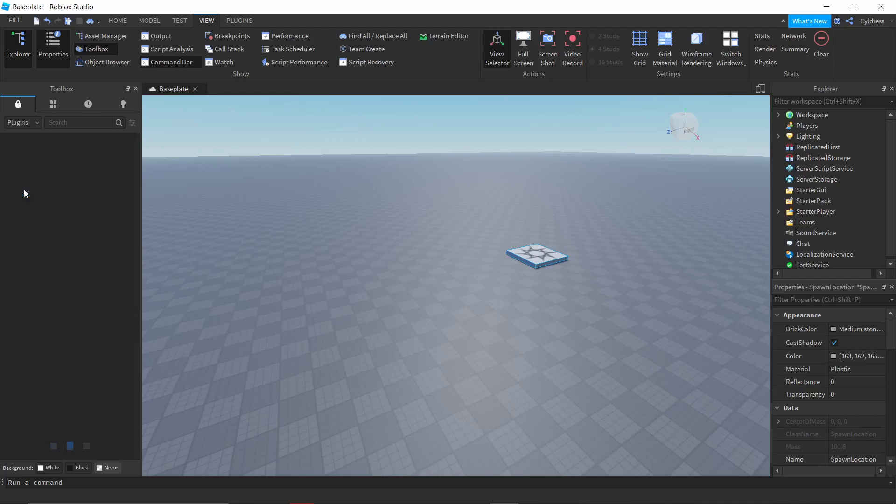
- Search the marketplace plugins for Roundify, view its details, check the installed plugins and close the Toolbox
{"action": "left_click", "coordinate": [75, 124]}
{"action": "type", "text": "Ro"}
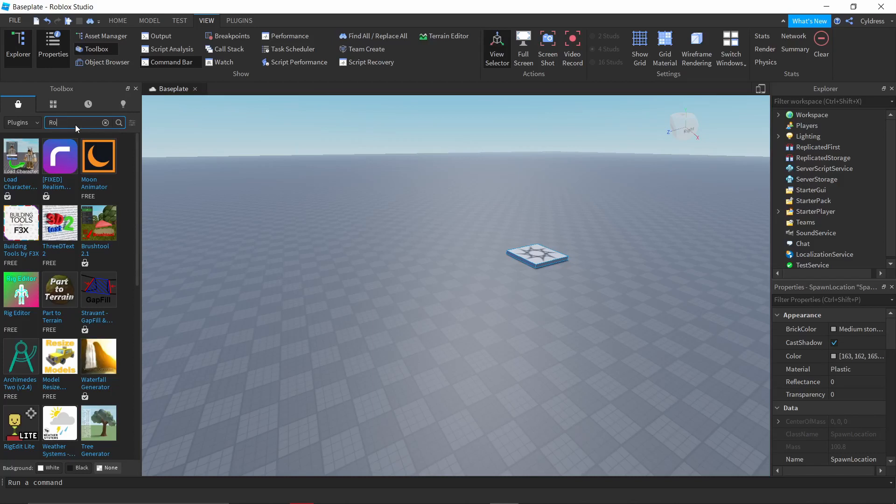
{"action": "type", "text": "undify"}
{"action": "key", "text": "Return"}
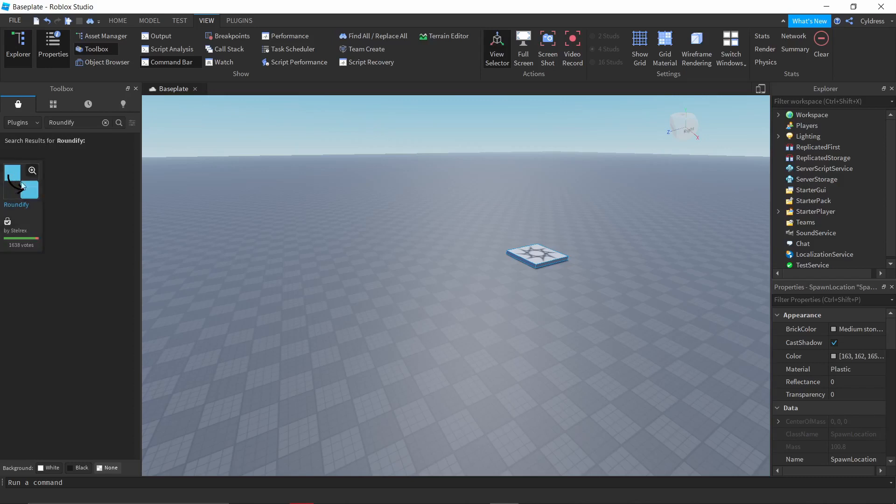
{"action": "left_click", "coordinate": [21, 202]}
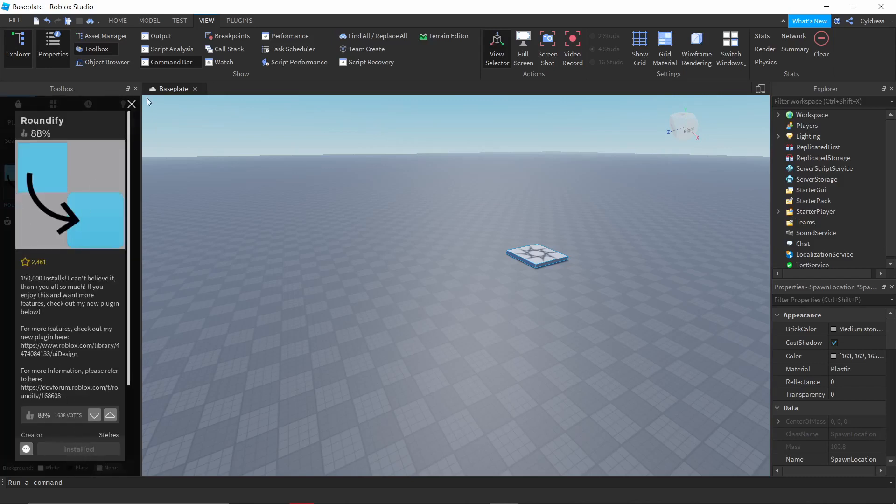
{"action": "left_click", "coordinate": [132, 103]}
{"action": "left_click", "coordinate": [241, 20]}
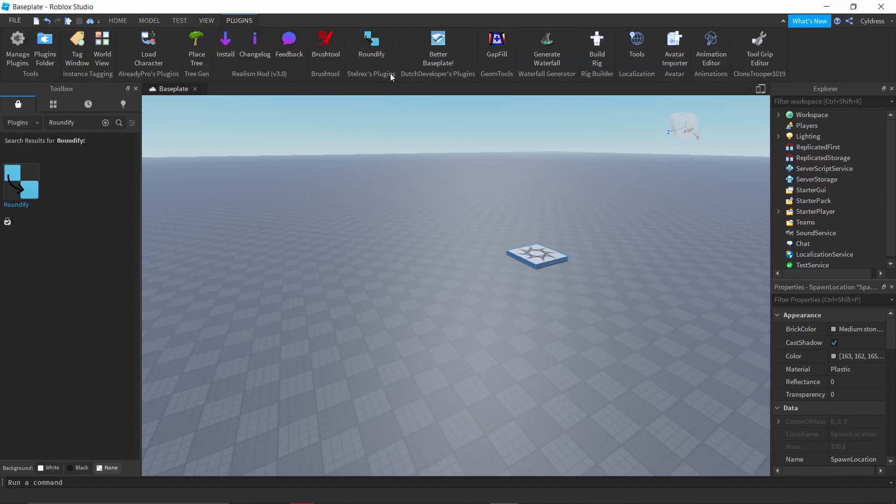
{"action": "left_click", "coordinate": [136, 88]}
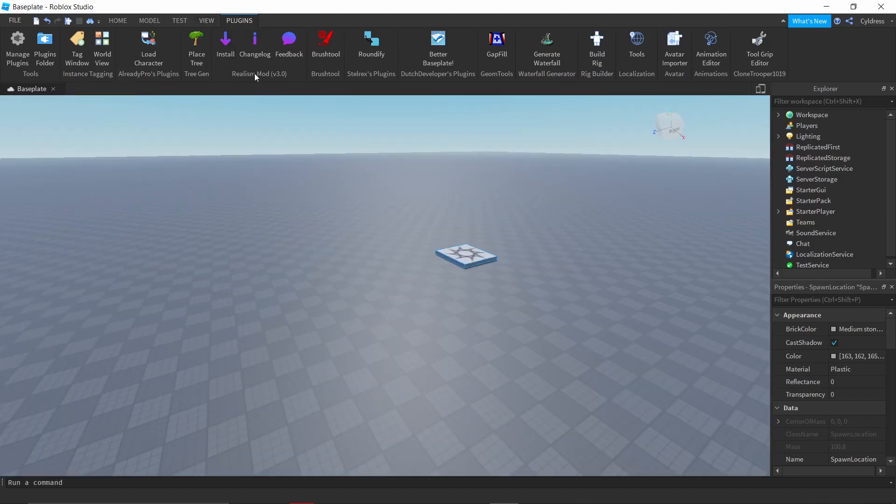
{"action": "left_click", "coordinate": [206, 21]}
{"action": "right_click_drag", "start_coordinate": [323, 250], "coordinate": [319, 241]}
{"action": "key", "text": "a"}
{"action": "key", "text": "a"}
{"action": "key", "text": "a"}
{"action": "key", "text": "a"}
{"action": "key", "text": "s"}
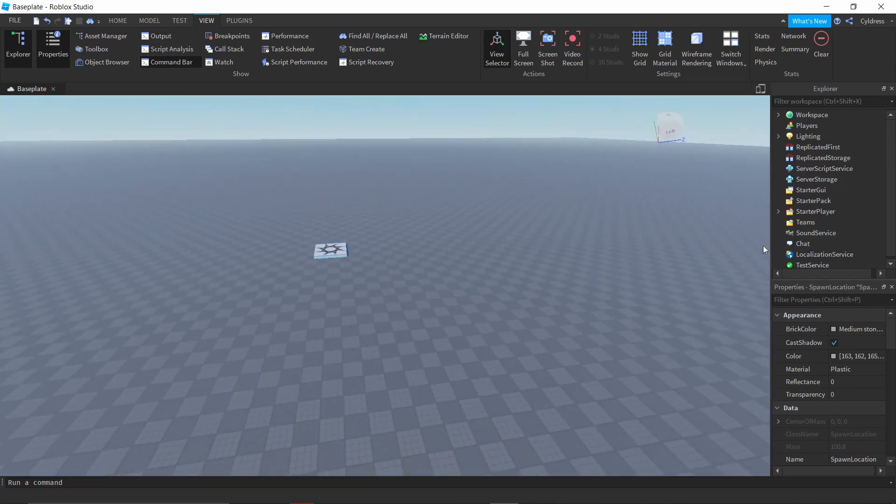
- Add a ScreenGui named LoadingScreen to StarterGui and insert a Frame inside it
{"action": "left_click", "coordinate": [815, 189]}
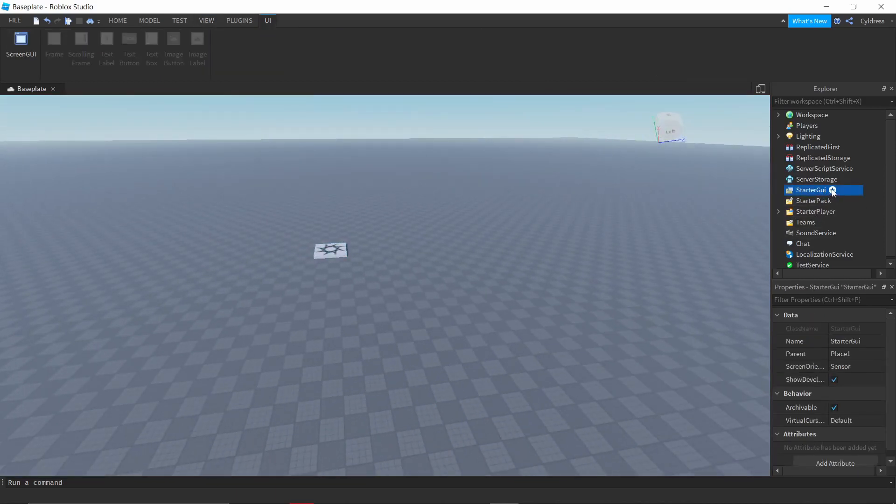
{"action": "left_click", "coordinate": [833, 190]}
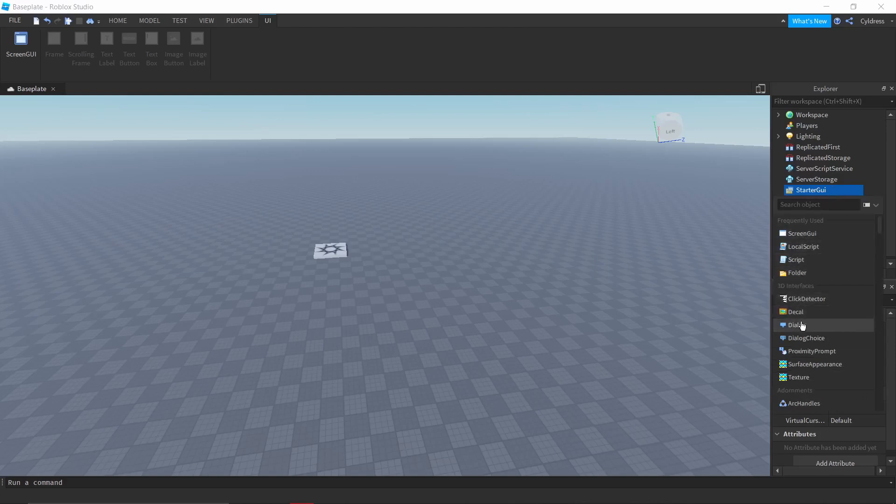
{"action": "left_click", "coordinate": [799, 233]}
{"action": "left_click", "coordinate": [834, 200]}
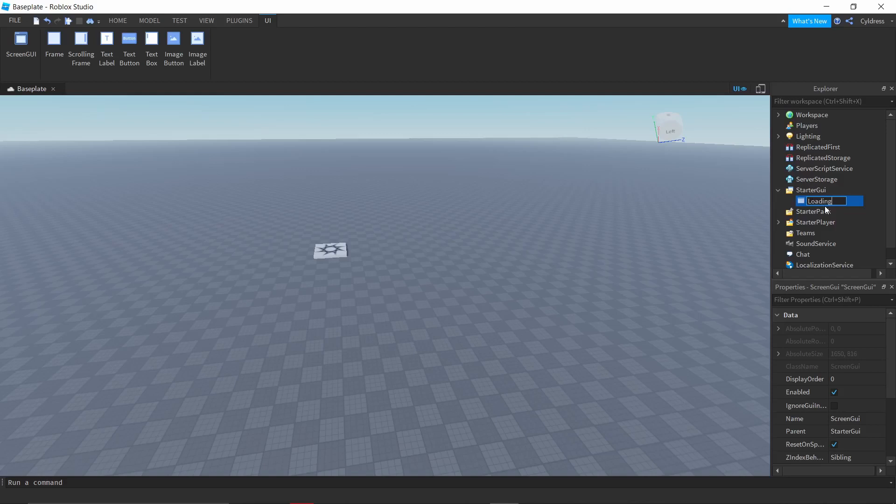
{"action": "type", "text": "LoadingScreen"}
{"action": "key", "text": "Return"}
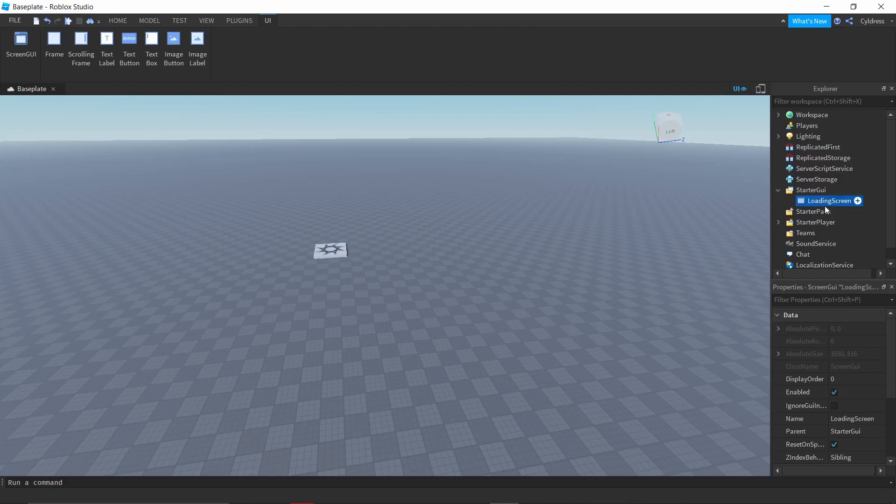
{"action": "left_click", "coordinate": [859, 201]}
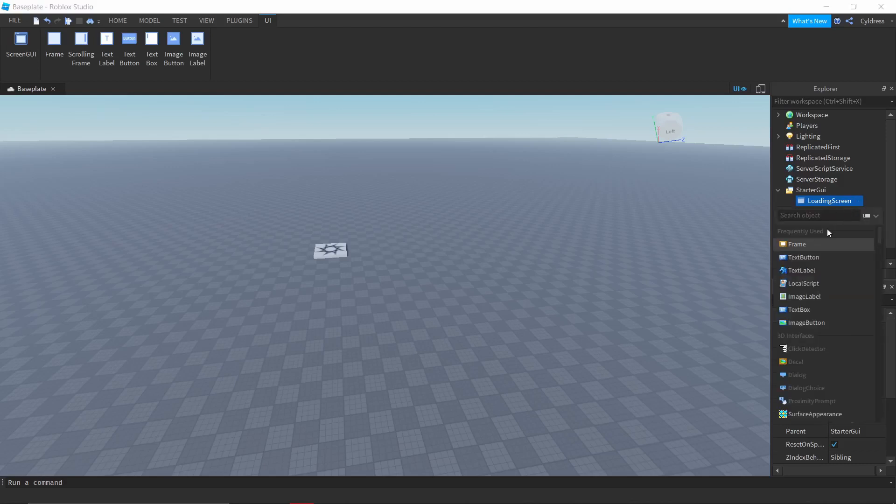
{"action": "left_click", "coordinate": [815, 245]}
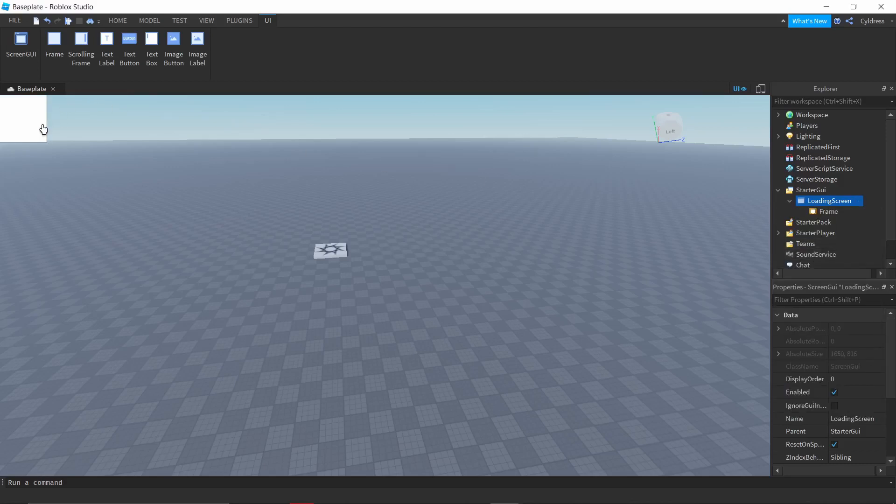
- Move the Frame to the middle of the view and stretch it to about 817 x 100 pixels
{"action": "left_click_drag", "start_coordinate": [32, 120], "coordinate": [392, 293]}
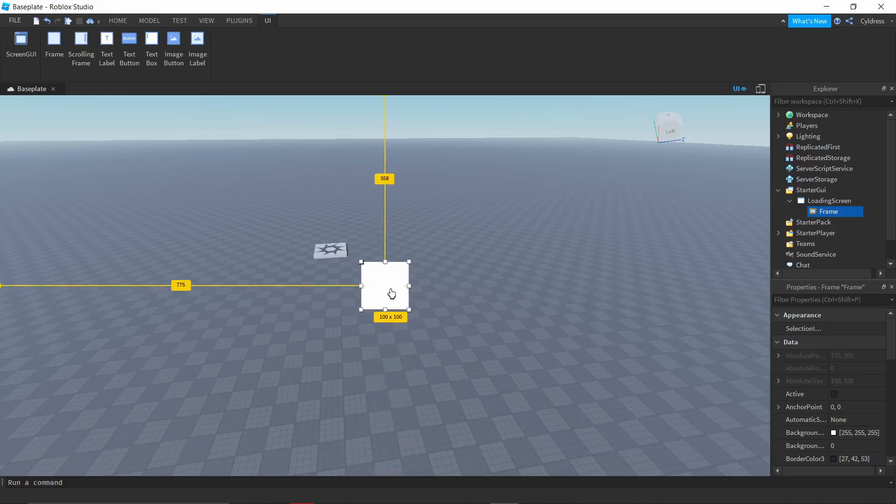
{"action": "left_click_drag", "start_coordinate": [409, 286], "coordinate": [770, 286]}
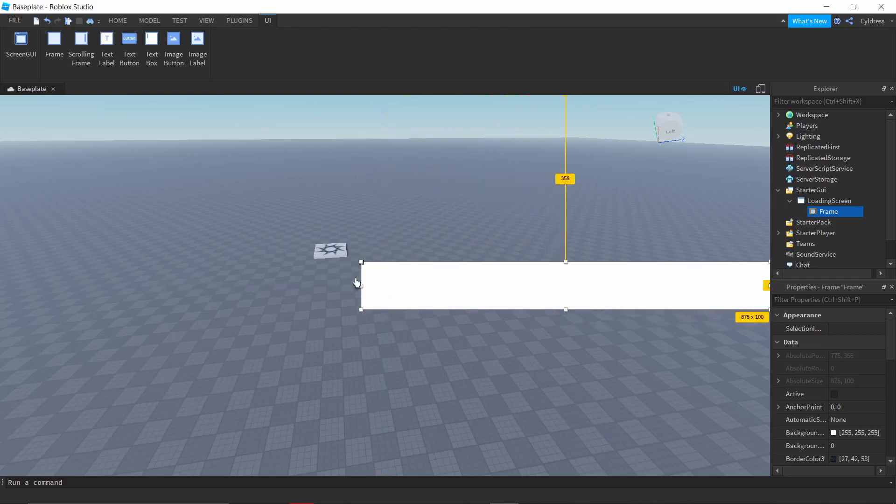
{"action": "left_click_drag", "start_coordinate": [360, 285], "coordinate": [387, 260]}
{"action": "left_click_drag", "start_coordinate": [603, 293], "coordinate": [446, 299]}
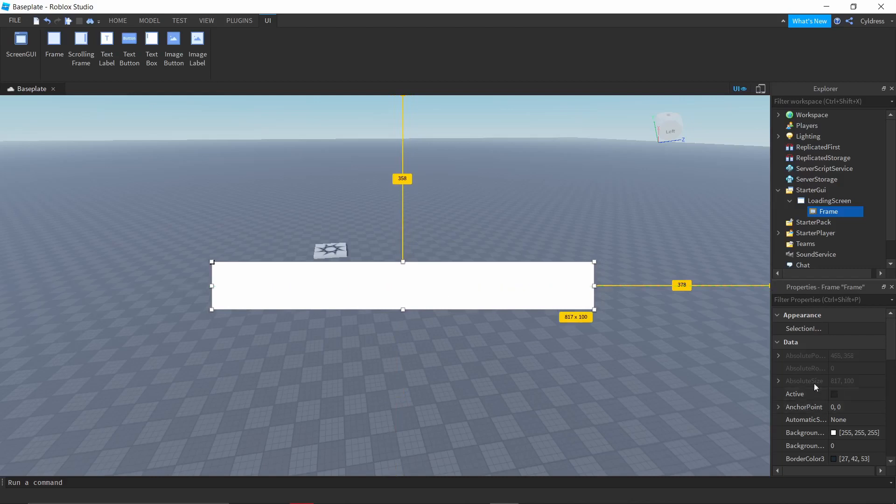
- Set the Frame's size to {1, 0},{1, 0} and move it to cover the viewport
{"action": "scroll", "coordinate": [808, 402], "scroll_direction": "down", "scroll_amount": 3}
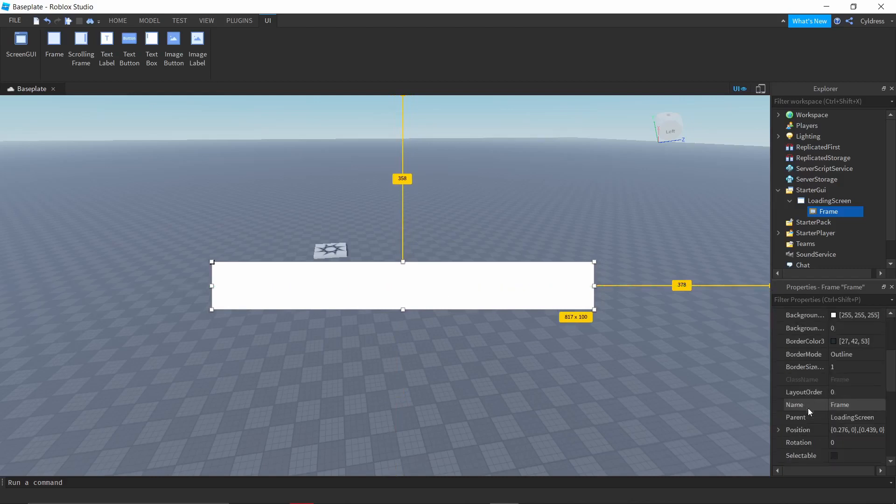
{"action": "scroll", "coordinate": [808, 408], "scroll_direction": "down", "scroll_amount": 2}
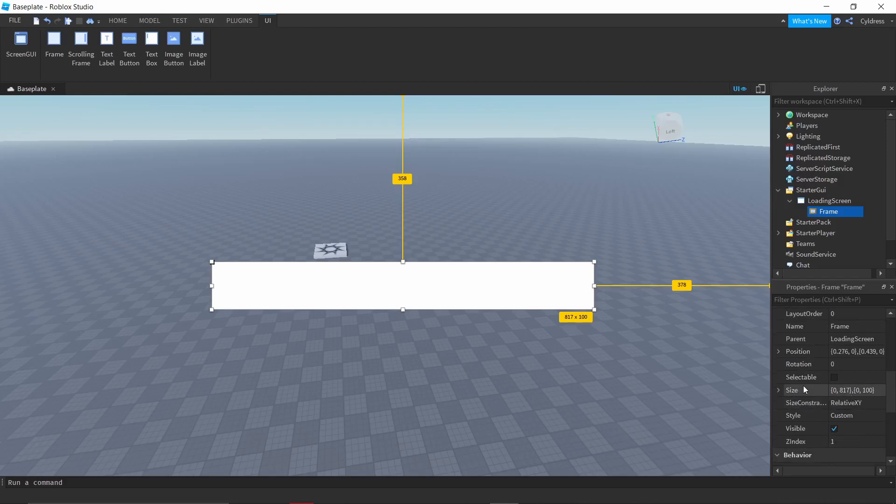
{"action": "left_click", "coordinate": [857, 390]}
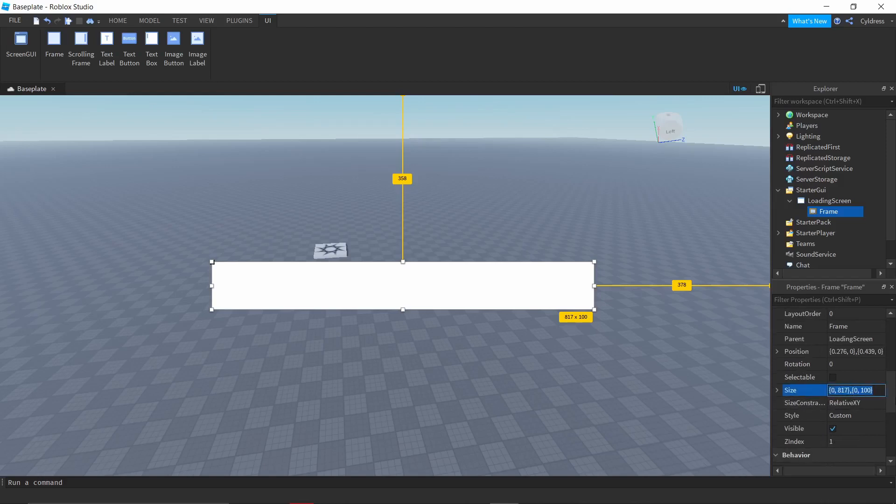
{"action": "key", "text": "BackSpace"}
{"action": "type", "text": "0,1"}
{"action": "key", "text": "BackSpace"}
{"action": "key", "text": "BackSpace"}
{"action": "key", "text": "BackSpace"}
{"action": "type", "text": "1, 0},{1, 0"}
{"action": "key", "text": "Return"}
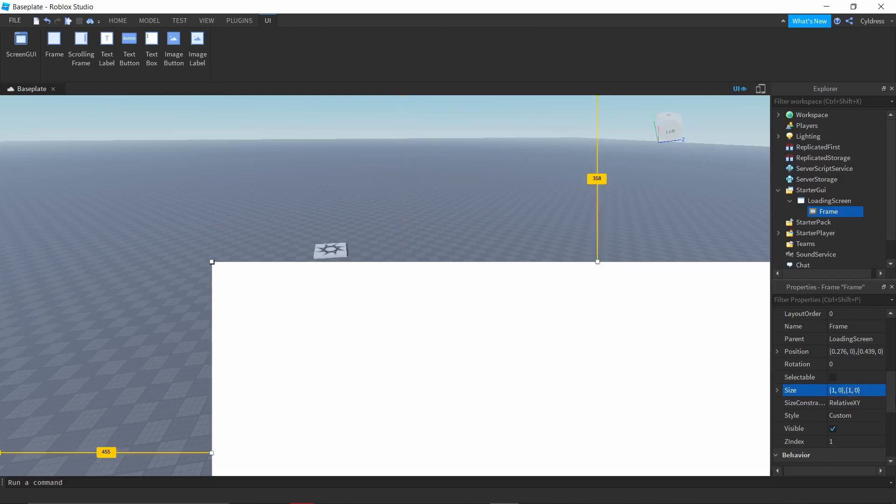
{"action": "left_click_drag", "start_coordinate": [693, 424], "coordinate": [459, 236]}
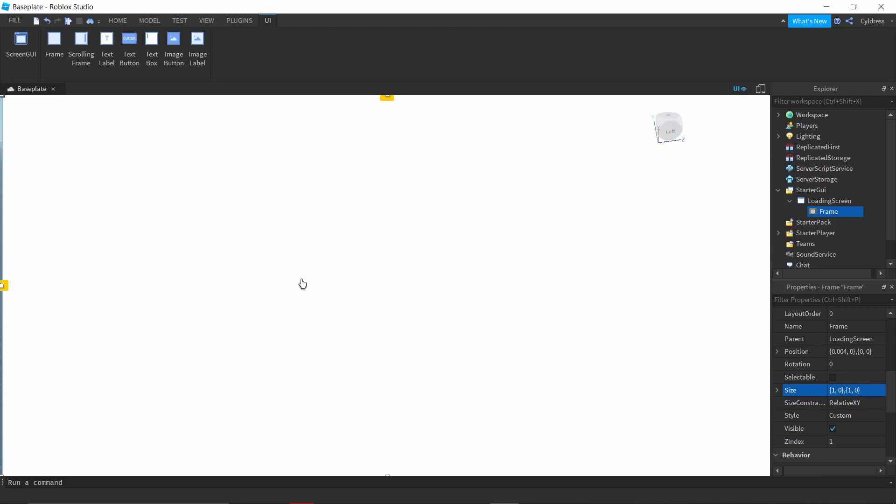
- Rename the Frame inside LoadingScreen as BackGround
{"action": "double_click", "coordinate": [839, 213]}
{"action": "type", "text": "Back"}
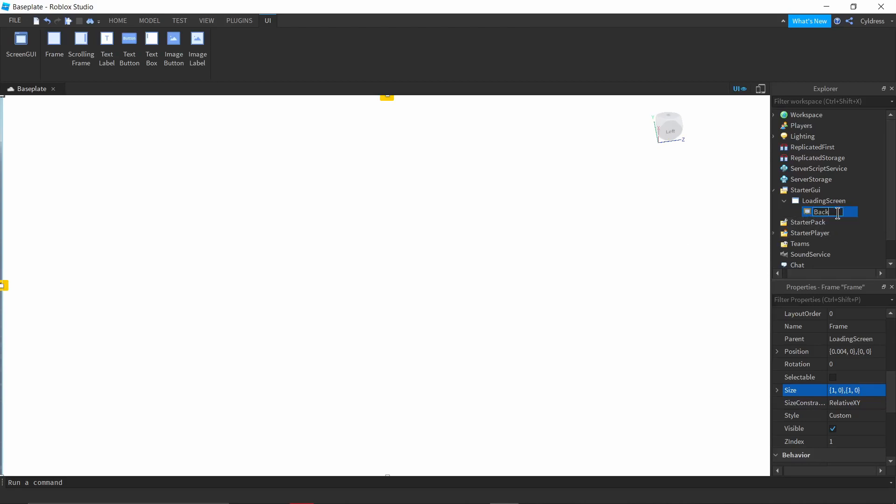
{"action": "type", "text": "Ground"}
{"action": "key", "text": "Return"}
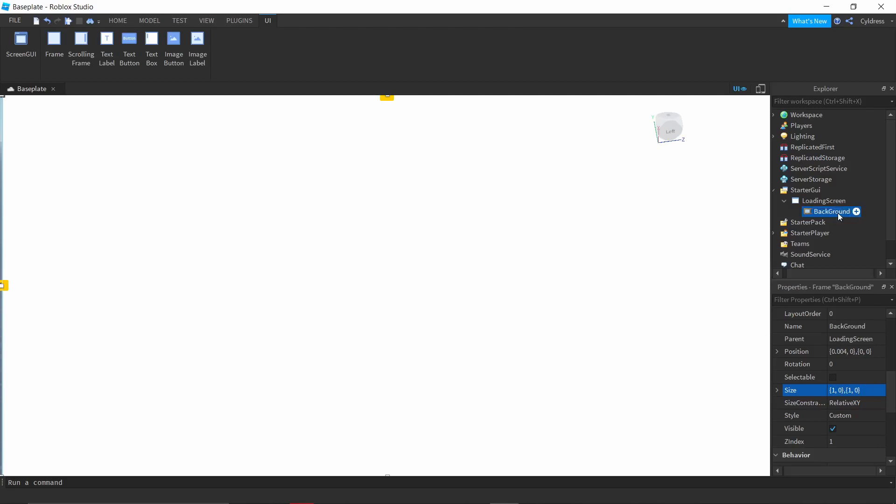
- Set the BackGround frame's background colour to grey (118, 118, 118) and align it with the viewport's left edge
{"action": "scroll", "coordinate": [872, 390], "scroll_direction": "down", "scroll_amount": 8}
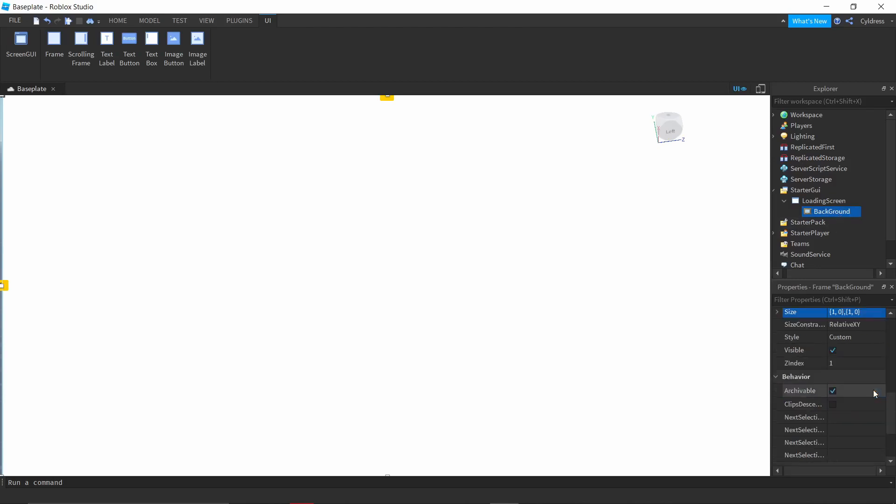
{"action": "scroll", "coordinate": [853, 388], "scroll_direction": "down", "scroll_amount": 2}
{"action": "left_click", "coordinate": [831, 394]}
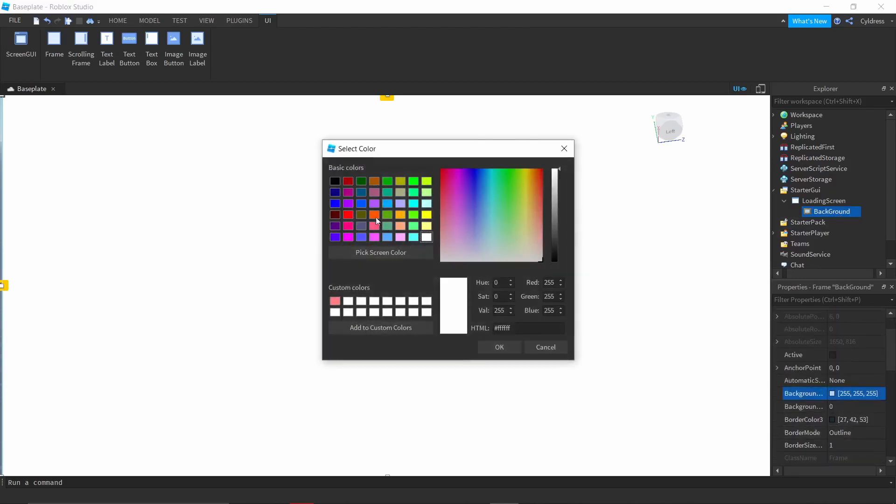
{"action": "left_click_drag", "start_coordinate": [555, 209], "coordinate": [555, 219]}
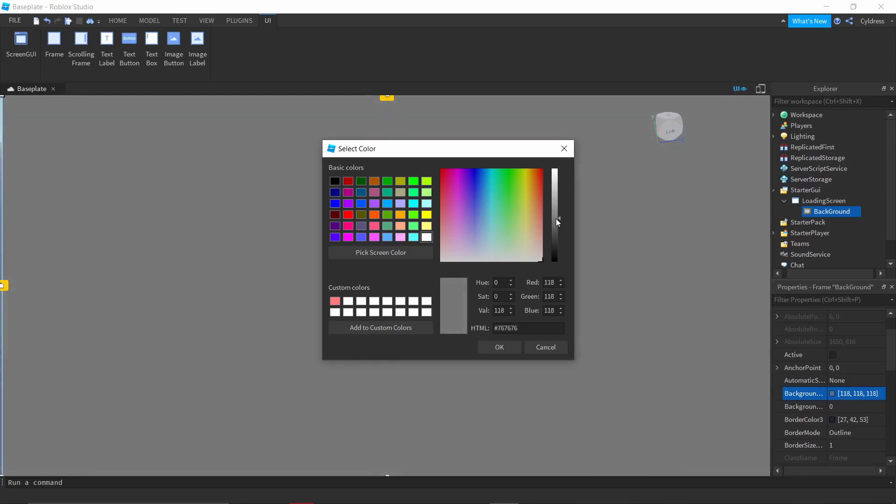
{"action": "left_click", "coordinate": [495, 346]}
{"action": "mouse_move", "coordinate": [670, 126]}
{"action": "left_mouse_down"}
{"action": "mouse_move", "coordinate": [775, 93]}
{"action": "mouse_move", "coordinate": [691, 134]}
{"action": "mouse_move", "coordinate": [652, 126]}
{"action": "mouse_move", "coordinate": [664, 129]}
{"action": "left_mouse_up"}
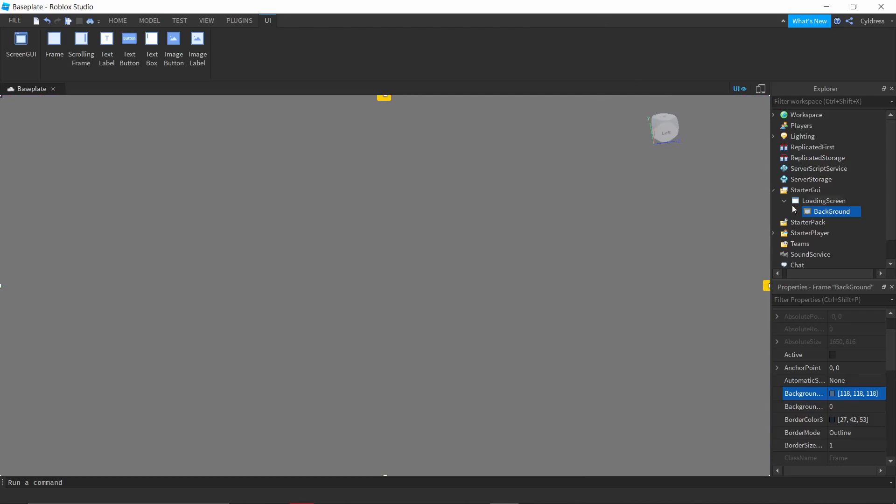
- Insert a TextLabel into BackGround and place it horizontally centred, about 72 pixels below the frame's upper edge
{"action": "mouse_move", "coordinate": [834, 214]}
{"action": "left_click", "coordinate": [856, 211]}
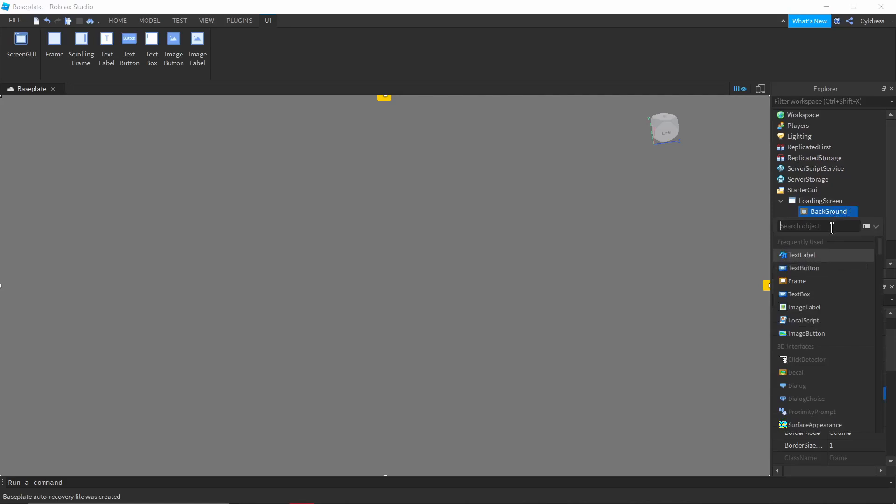
{"action": "type", "text": "text"}
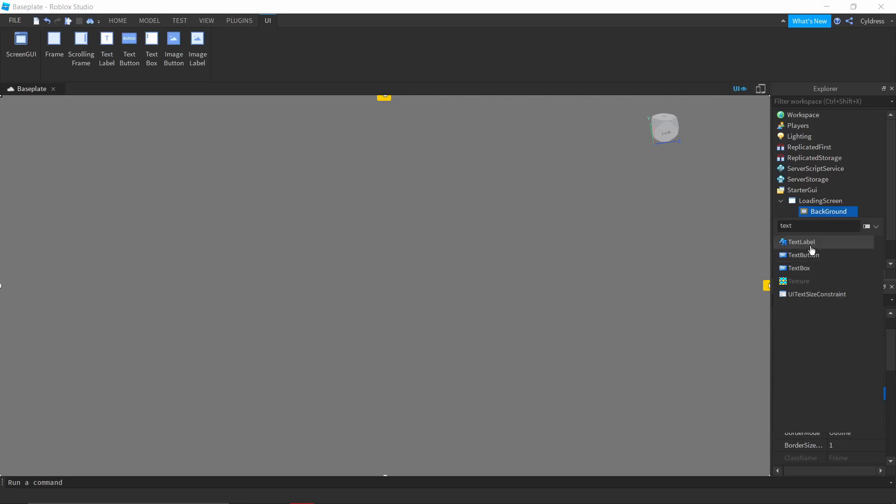
{"action": "left_click", "coordinate": [807, 244]}
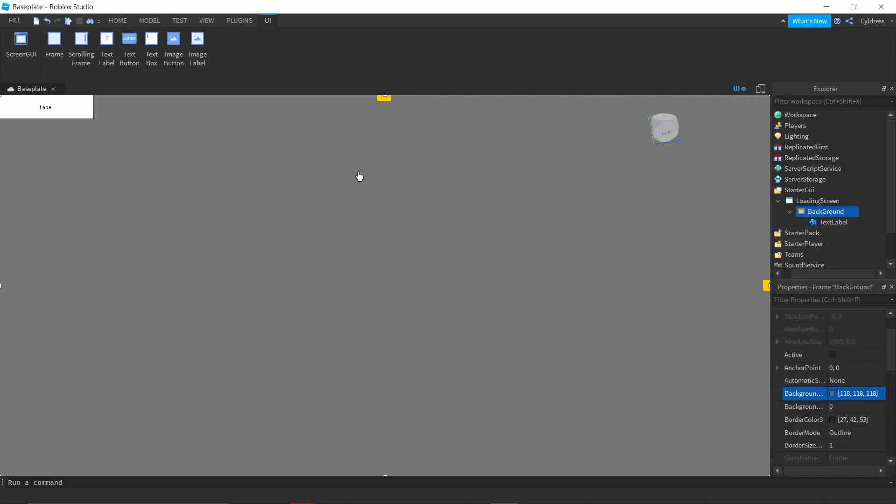
{"action": "left_click_drag", "start_coordinate": [75, 106], "coordinate": [404, 136]}
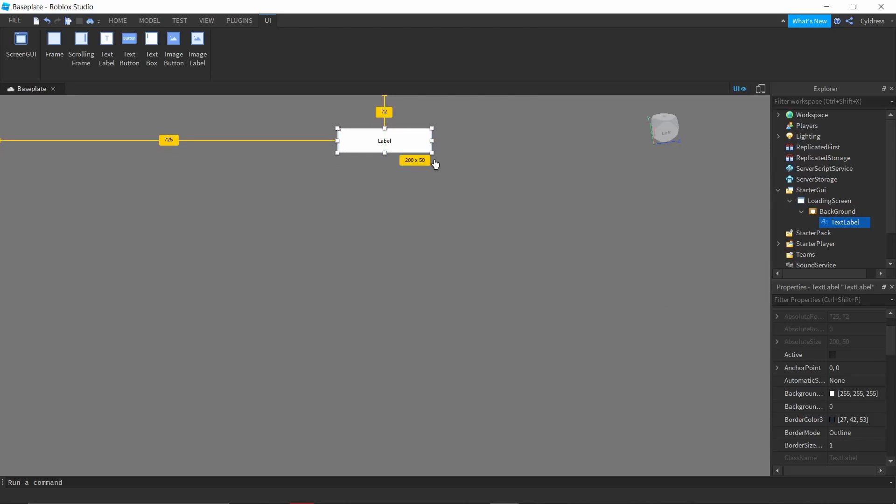
- Set the TextLabel's size to {0, 500},{0, 200} and recentre it horizontally, about 42 pixels below the frame's upper edge
{"action": "scroll", "coordinate": [876, 388], "scroll_direction": "down", "scroll_amount": 5}
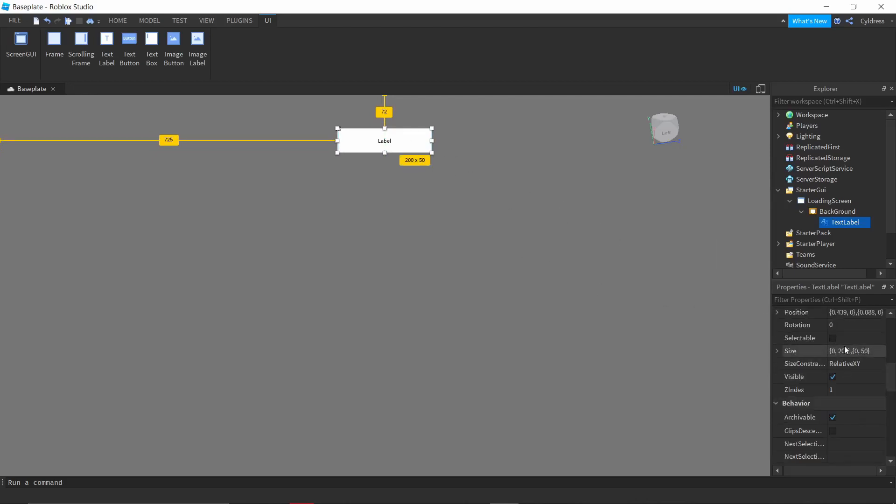
{"action": "left_click", "coordinate": [855, 354]}
{"action": "key", "text": "BackSpace"}
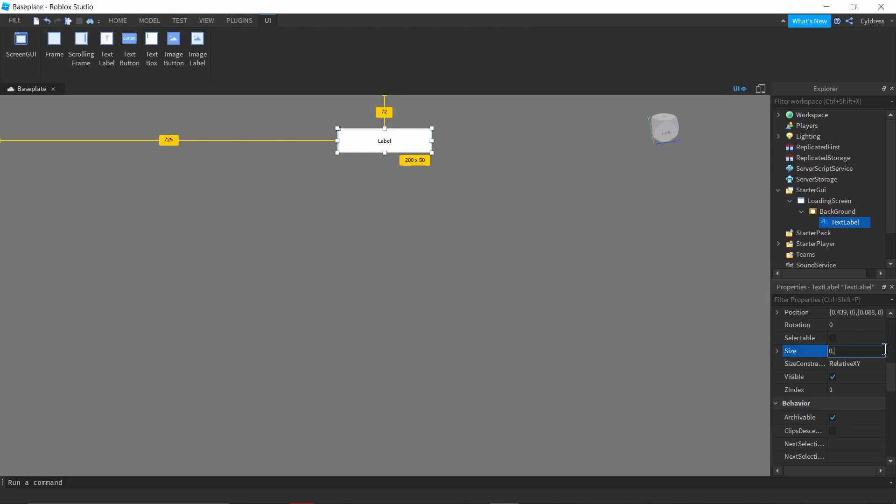
{"action": "type", "text": "0,100"}
{"action": "key", "text": "BackSpace"}
{"action": "key", "text": "BackSpace"}
{"action": "key", "text": "BackSpace"}
{"action": "key", "text": "BackSpace"}
{"action": "type", "text": ", 500},{0, 200"}
{"action": "key", "text": "Return"}
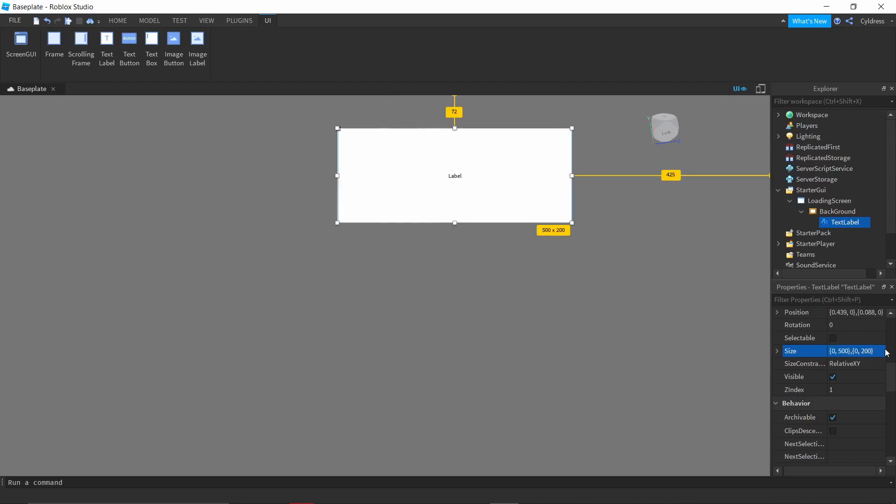
{"action": "left_click_drag", "start_coordinate": [520, 196], "coordinate": [442, 182]}
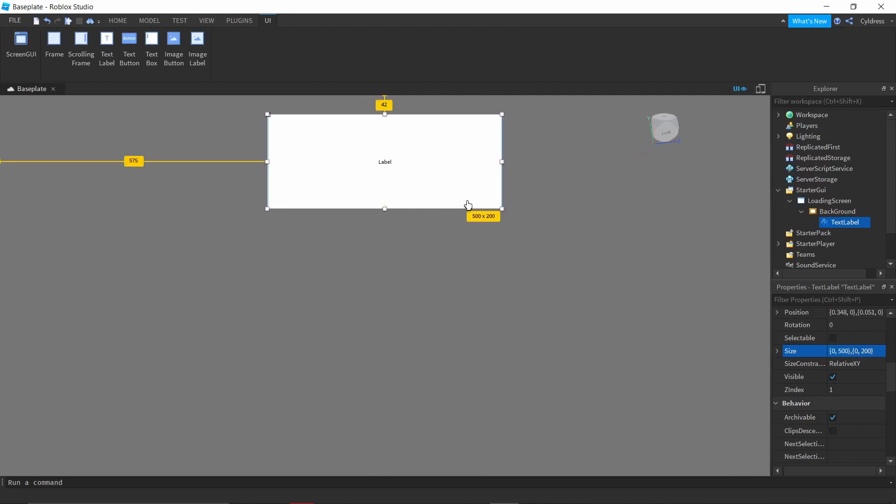
- Rename the TextLabel as Title and move it up to about 27 pixels below the frame's upper edge
{"action": "double_click", "coordinate": [839, 223]}
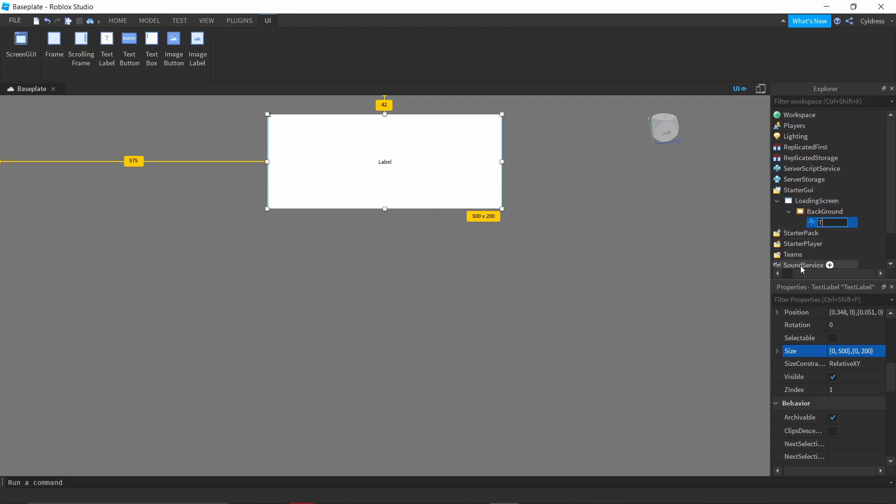
{"action": "type", "text": "itle"}
{"action": "key", "text": "Return"}
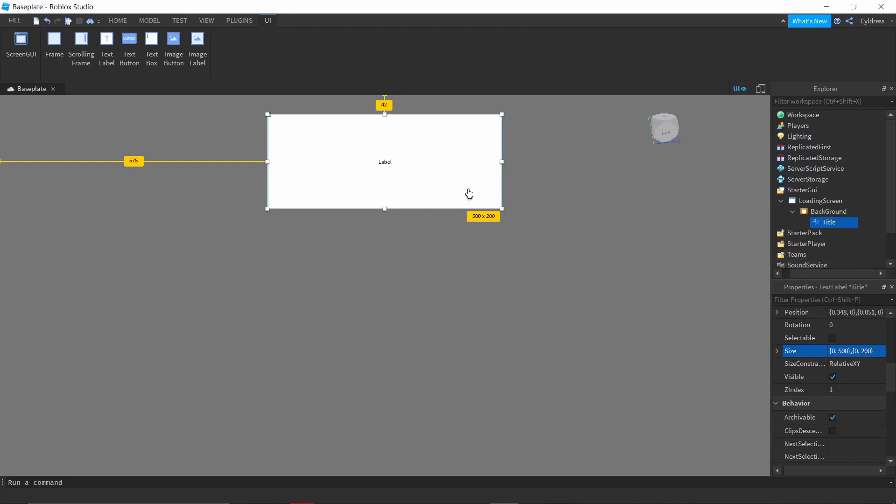
{"action": "left_click_drag", "start_coordinate": [443, 183], "coordinate": [440, 180]}
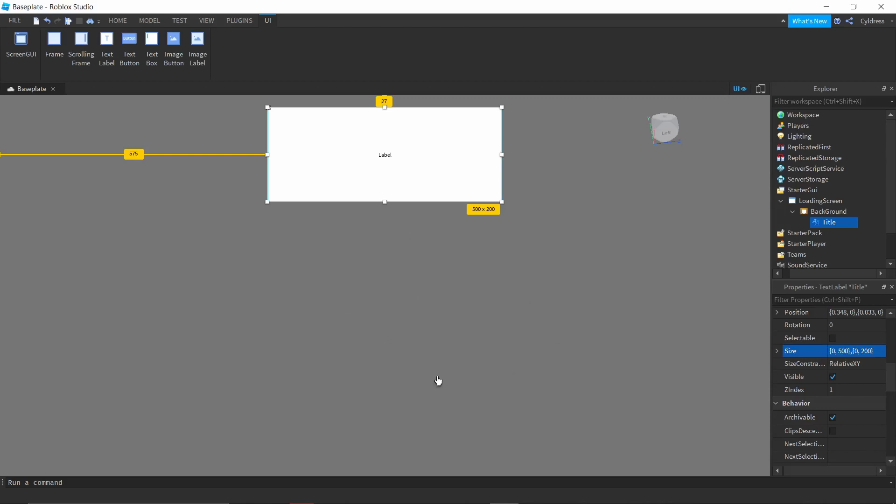
- Set the Title label's background colour to the BackGround frame's grey (118, 118, 118)
{"action": "scroll", "coordinate": [851, 359], "scroll_direction": "up", "scroll_amount": 1}
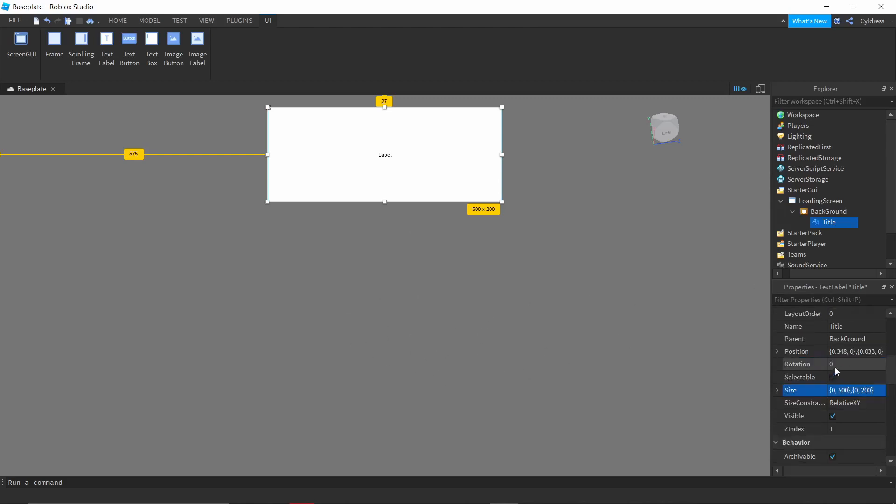
{"action": "mouse_move", "coordinate": [824, 225]}
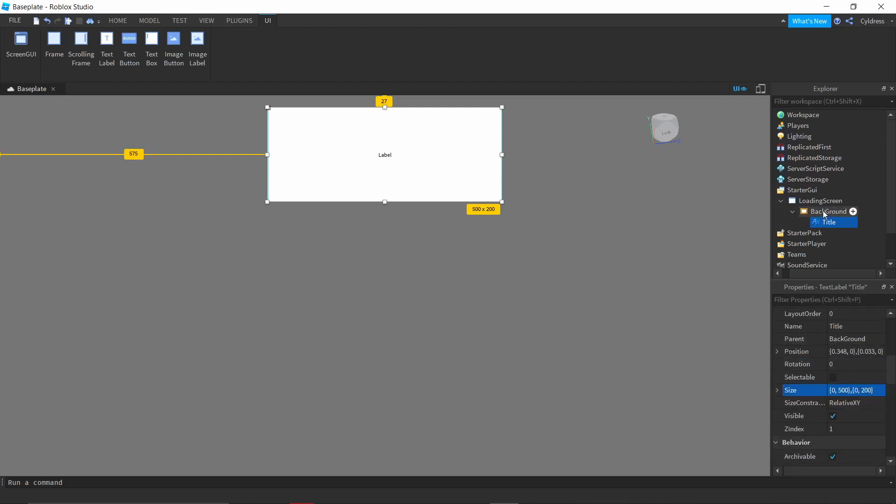
{"action": "left_click", "coordinate": [827, 211]}
{"action": "scroll", "coordinate": [830, 373], "scroll_direction": "up", "scroll_amount": 5}
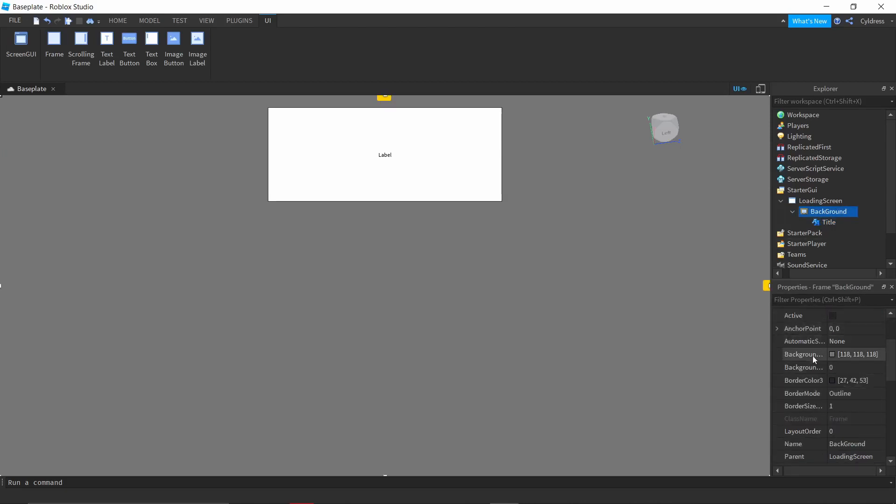
{"action": "left_click", "coordinate": [869, 354]}
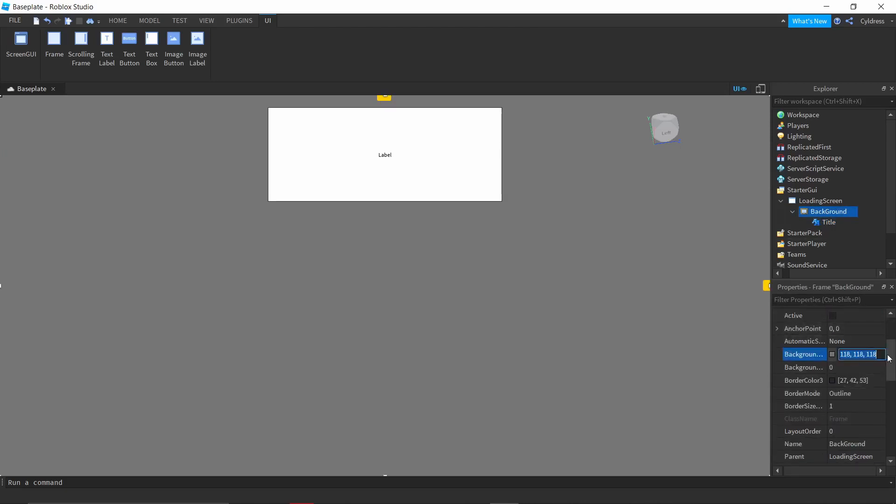
{"action": "left_click", "coordinate": [824, 223]}
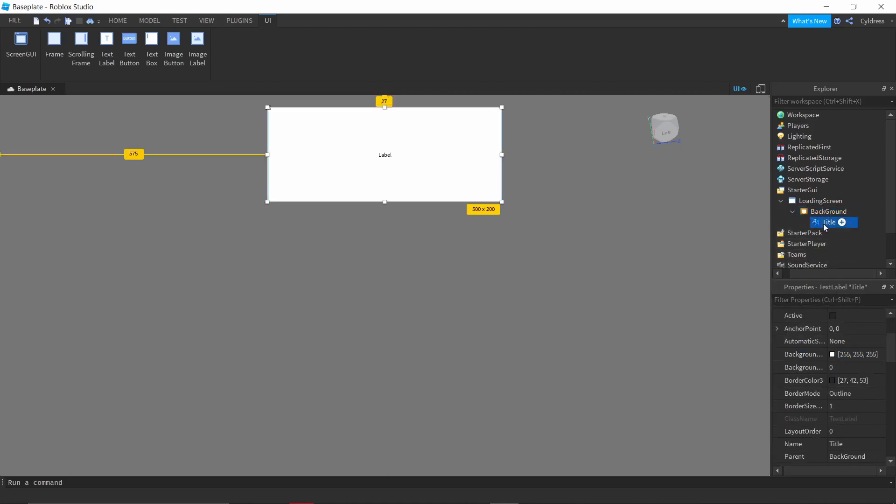
{"action": "left_click", "coordinate": [859, 358]}
{"action": "type", "text": "118, 118, 118"}
{"action": "key", "text": "Return"}
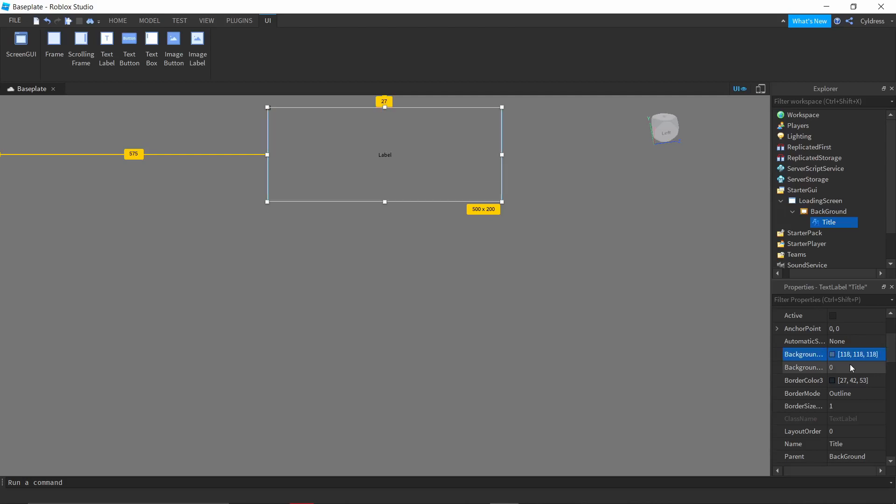
{"action": "left_click", "coordinate": [833, 380]}
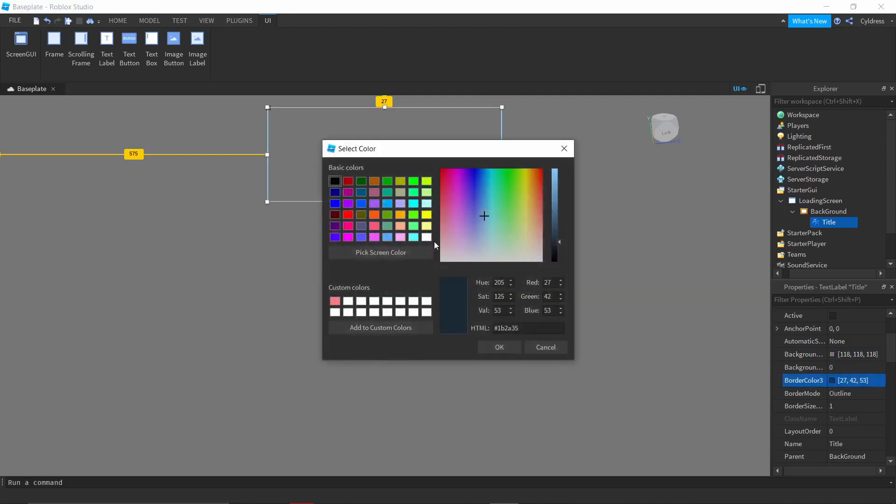
{"action": "left_click", "coordinate": [836, 386]}
{"action": "left_click", "coordinate": [564, 151]}
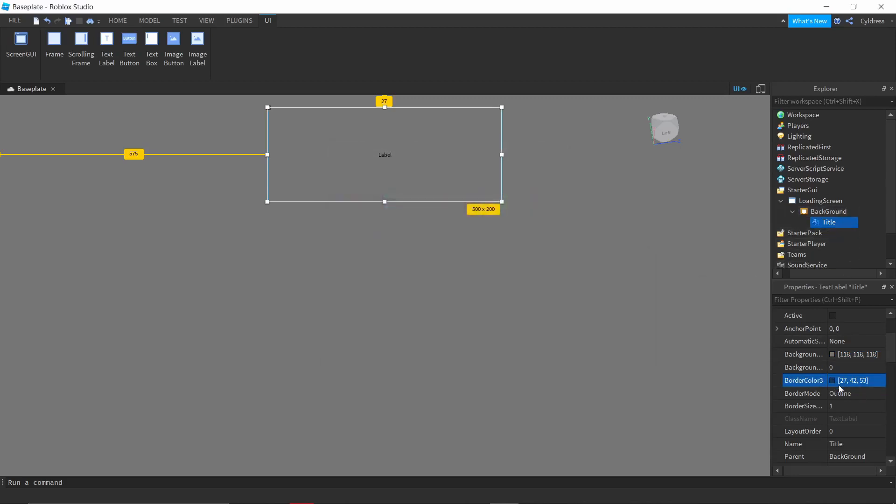
- Set the Title label's border colour to white (255, 255, 255)
{"action": "left_click", "coordinate": [833, 382]}
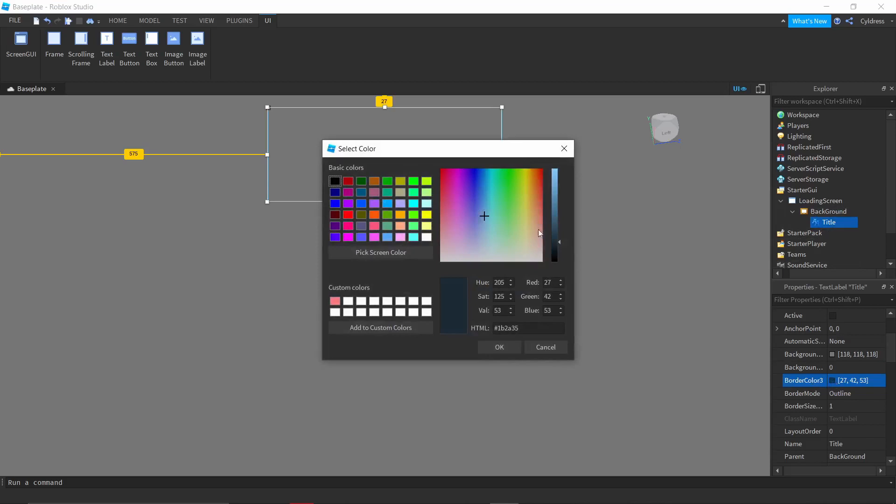
{"action": "left_click", "coordinate": [425, 238]}
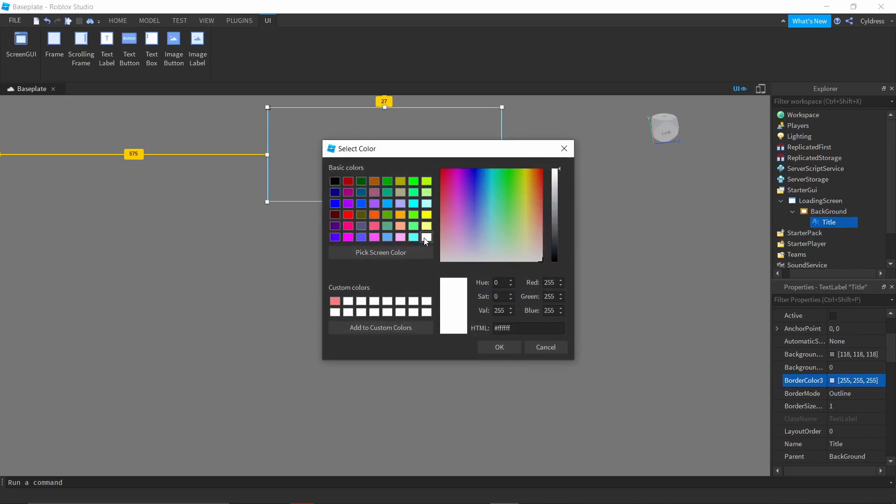
{"action": "left_click", "coordinate": [495, 348]}
{"action": "left_click", "coordinate": [570, 341]}
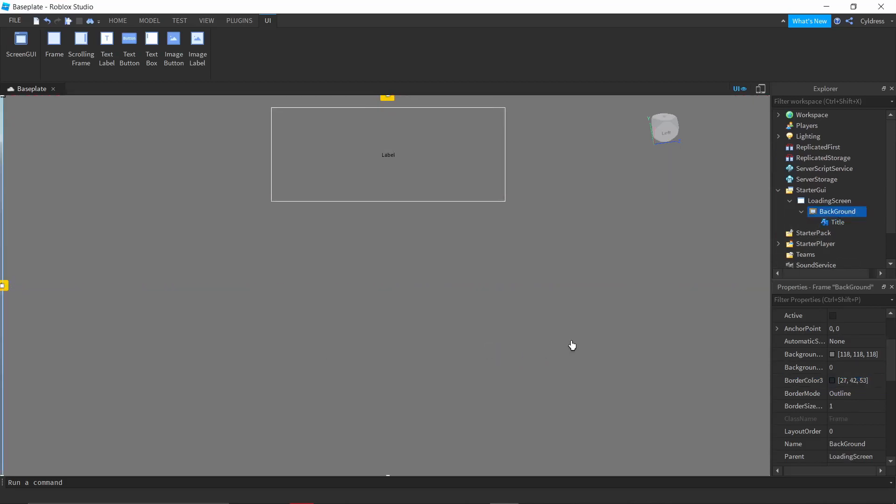
- Set the Title label's border size to 5 and realign the BackGround frame with the viewport's left edge
{"action": "left_click", "coordinate": [825, 222]}
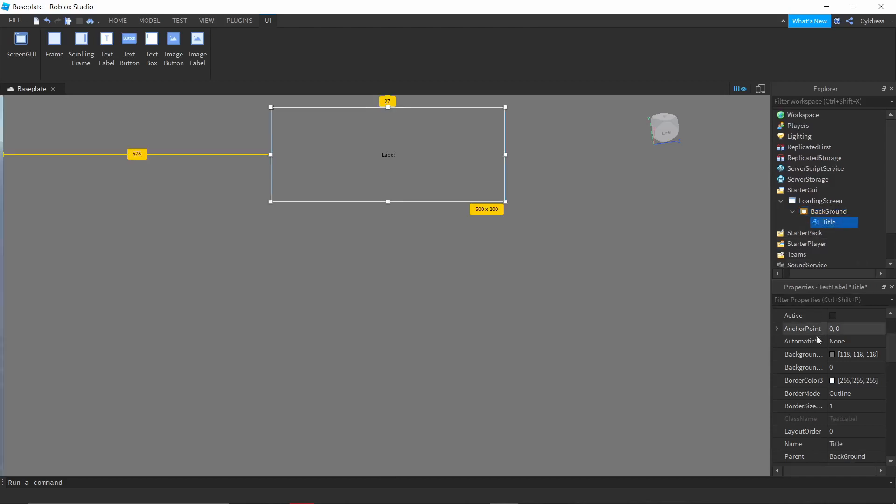
{"action": "left_click", "coordinate": [836, 407]}
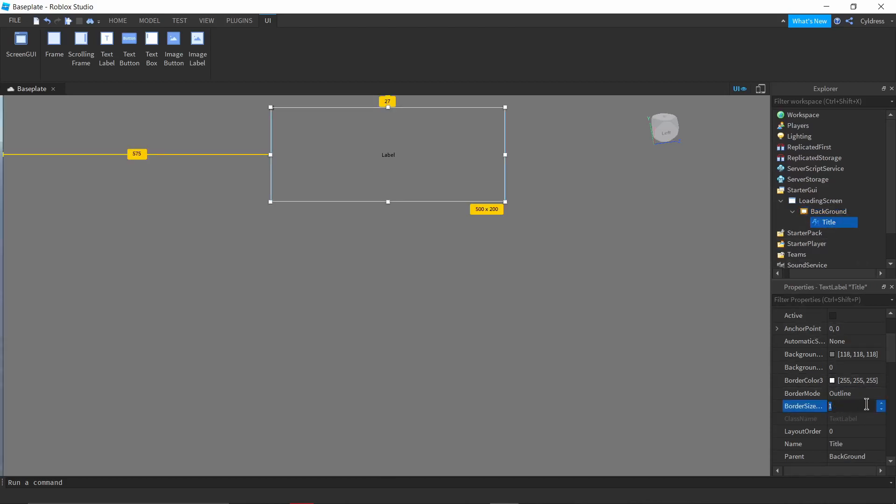
{"action": "key", "text": "Return"}
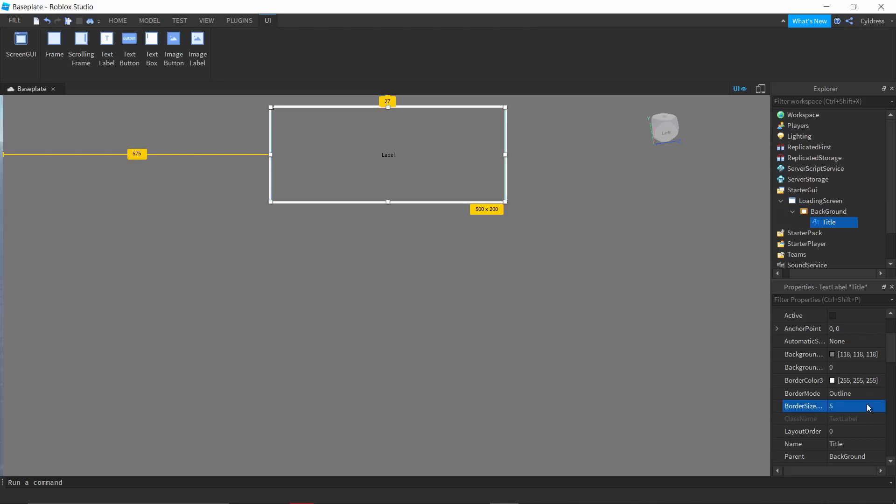
{"action": "left_click", "coordinate": [630, 300]}
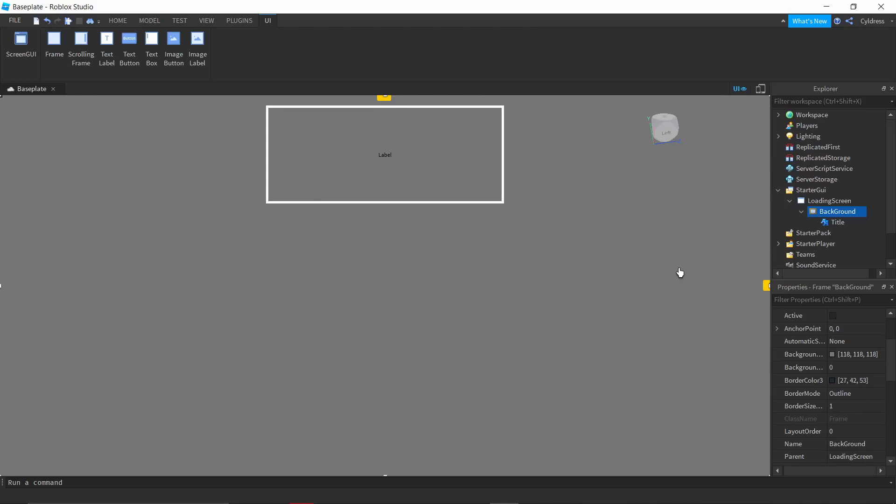
- Change the Title label's font to FredokaOne
{"action": "left_click", "coordinate": [835, 223]}
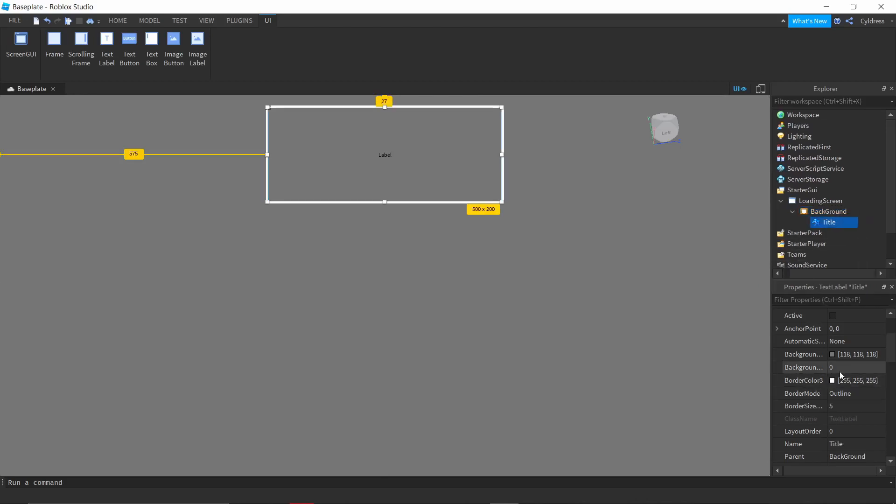
{"action": "scroll", "coordinate": [839, 371], "scroll_direction": "down", "scroll_amount": 10}
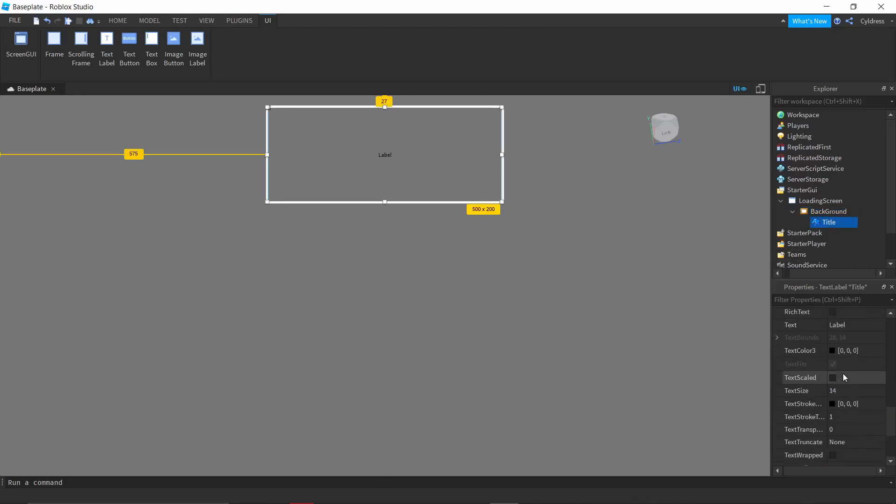
{"action": "scroll", "coordinate": [843, 374], "scroll_direction": "up", "scroll_amount": 3}
{"action": "left_click", "coordinate": [849, 353]}
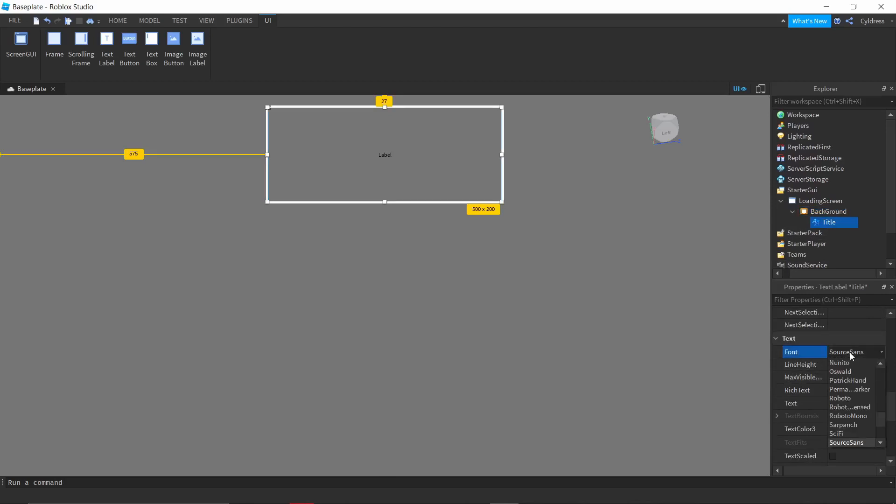
{"action": "scroll", "coordinate": [847, 394], "scroll_direction": "up", "scroll_amount": 4}
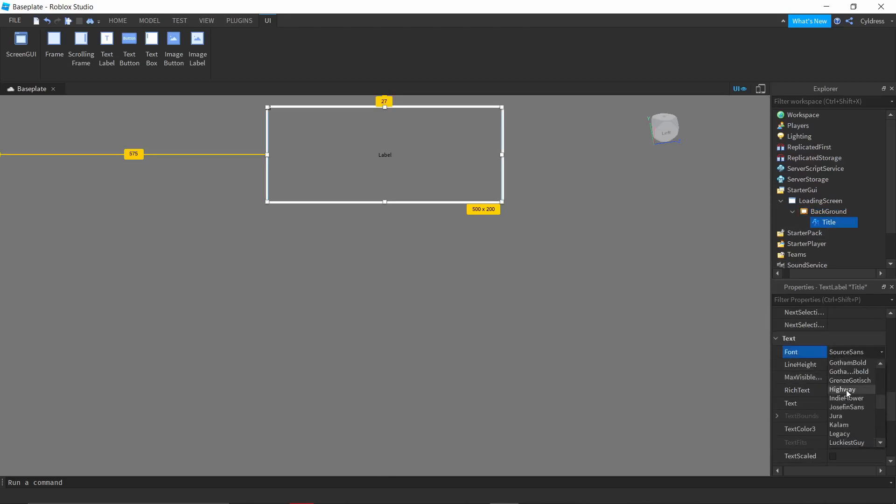
{"action": "scroll", "coordinate": [847, 389], "scroll_direction": "up", "scroll_amount": 3}
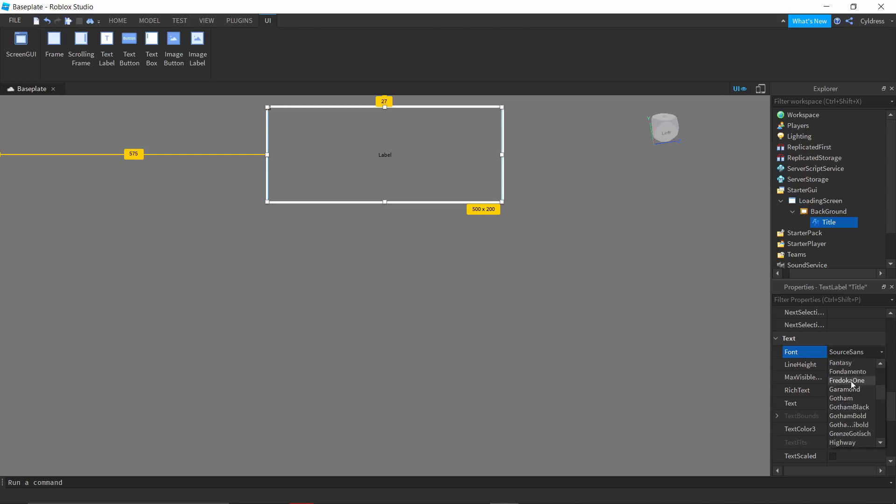
{"action": "left_click", "coordinate": [851, 381]}
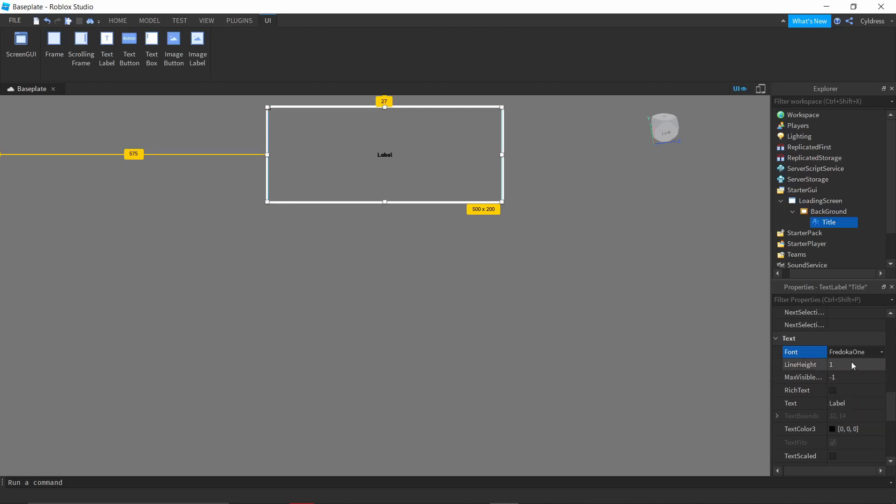
- Set the Title label's text colour to white (255, 255, 255) and enable TextScaled
{"action": "left_click", "coordinate": [833, 430]}
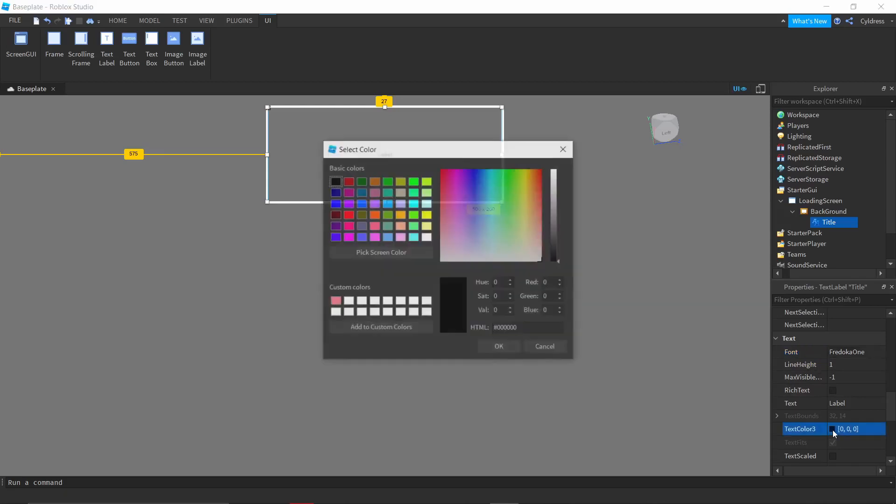
{"action": "left_click", "coordinate": [426, 301]}
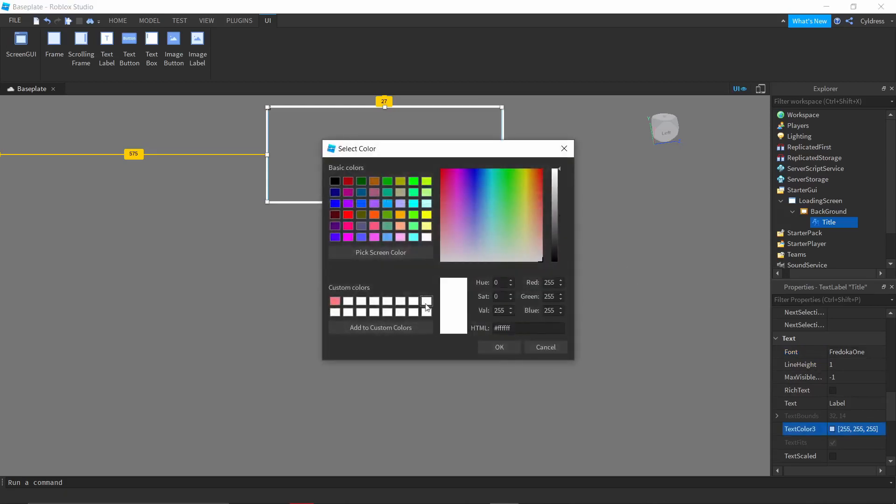
{"action": "left_click", "coordinate": [503, 350]}
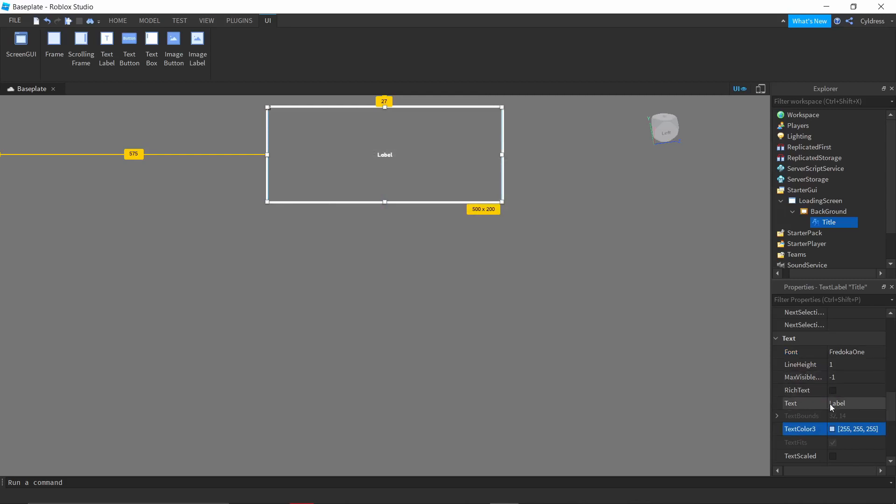
{"action": "left_click", "coordinate": [833, 457]}
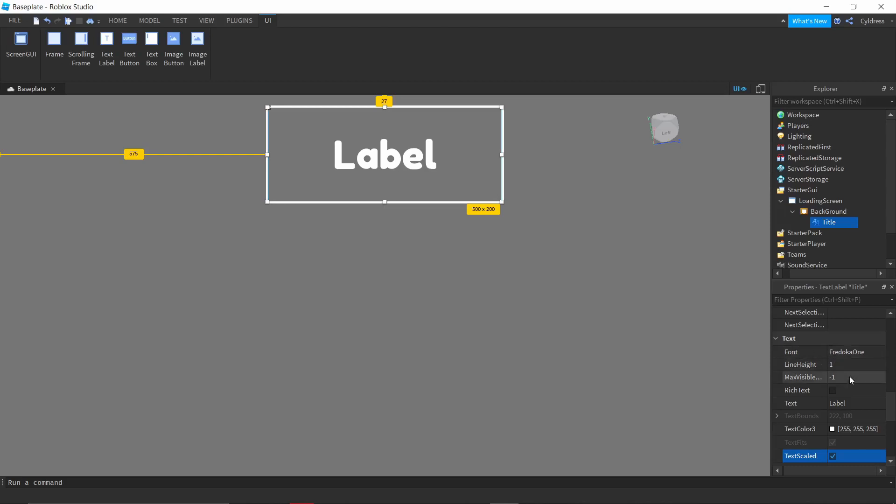
- Set the Title label's text to "Game Name" and undo the accidental shift of the BackGround frame
{"action": "left_click", "coordinate": [850, 404]}
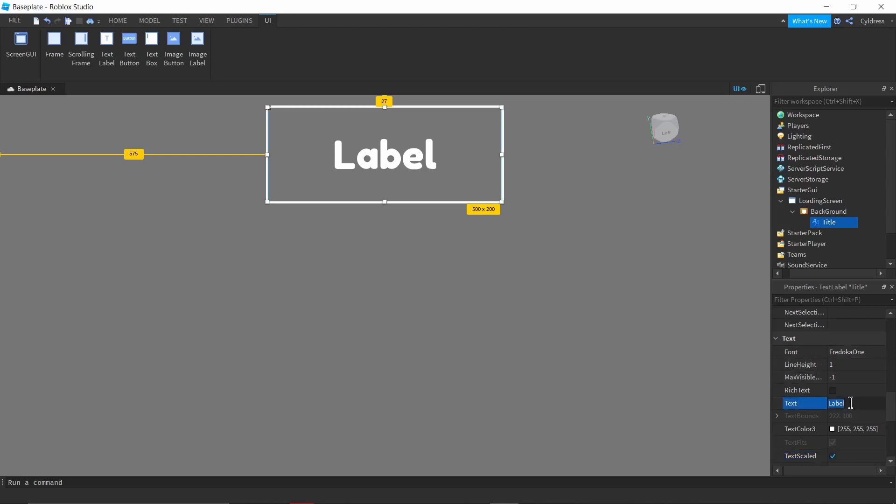
{"action": "key", "text": "BackSpace"}
{"action": "type", "text": "Gase Name"}
{"action": "key", "text": "Return"}
{"action": "left_click", "coordinate": [490, 313]}
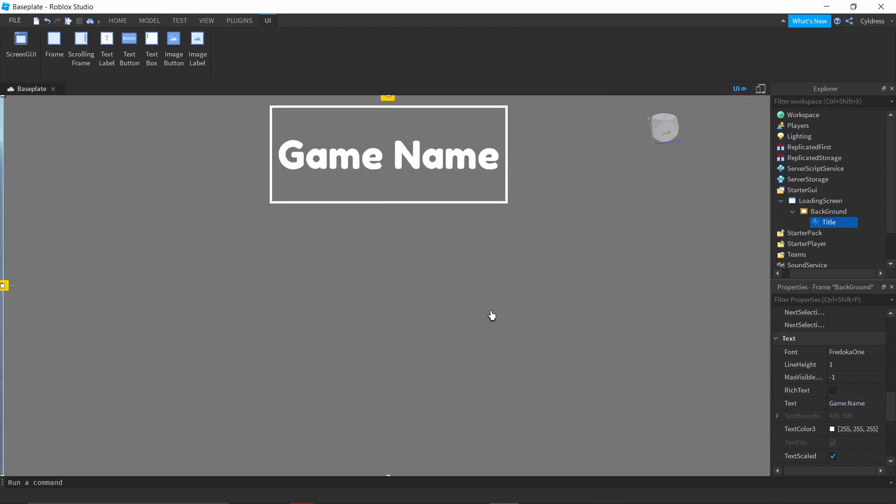
{"action": "key", "text": "ctrl+z"}
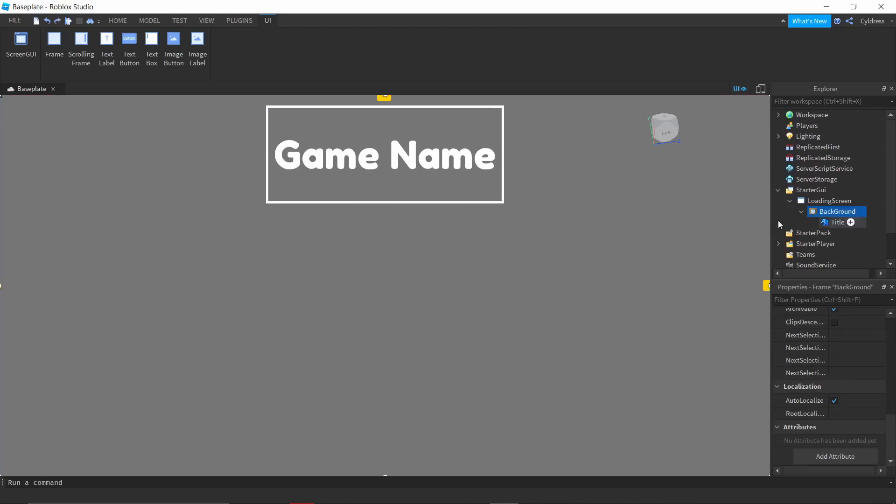
- Add a TextButton inside the BackGround frame and place it horizontally centred below the Game Name title
{"action": "left_click", "coordinate": [837, 222]}
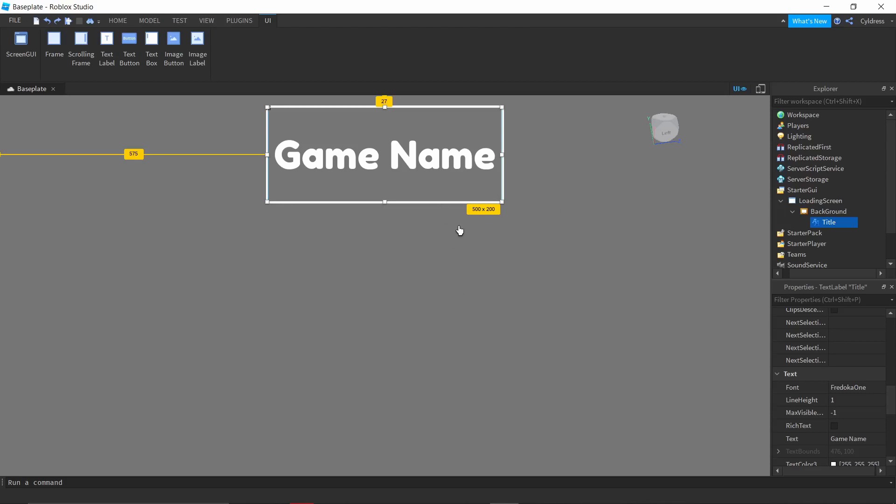
{"action": "mouse_move", "coordinate": [834, 227]}
{"action": "left_click", "coordinate": [851, 213]}
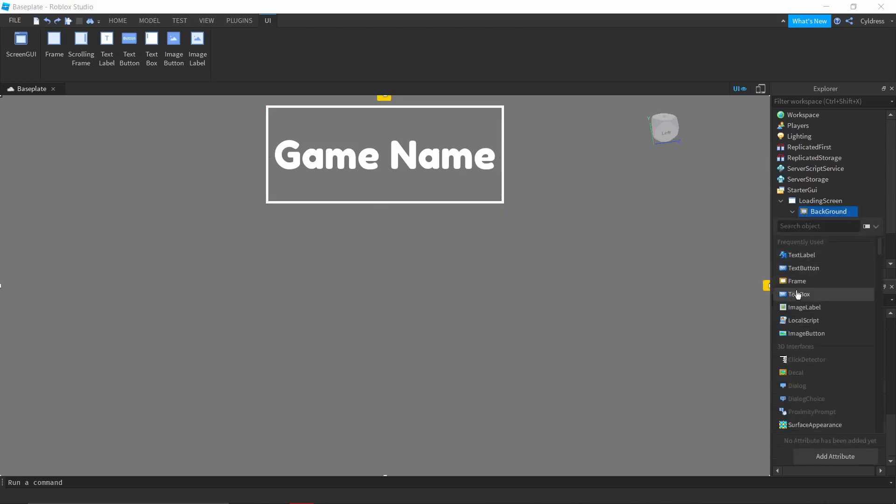
{"action": "left_click", "coordinate": [798, 268]}
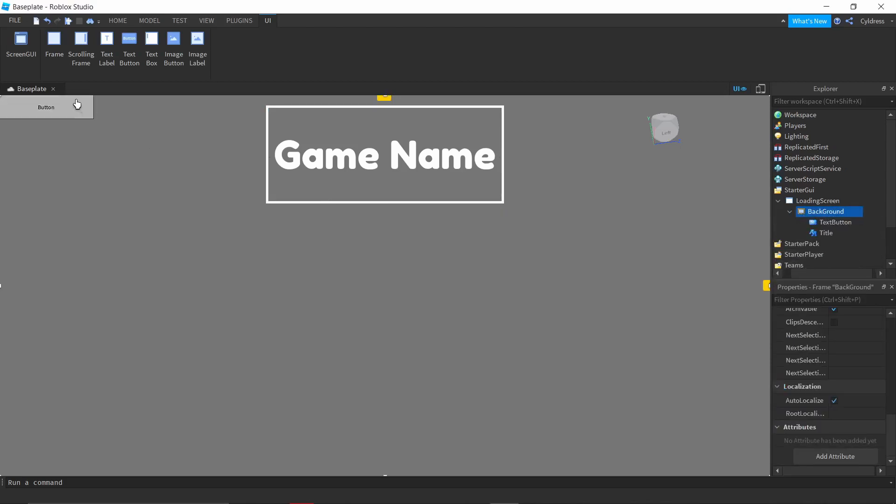
{"action": "left_click_drag", "start_coordinate": [76, 104], "coordinate": [418, 249]}
- Set the TextButton's size to {0, 300},{0, 150}
{"action": "scroll", "coordinate": [854, 411], "scroll_direction": "down", "scroll_amount": 3}
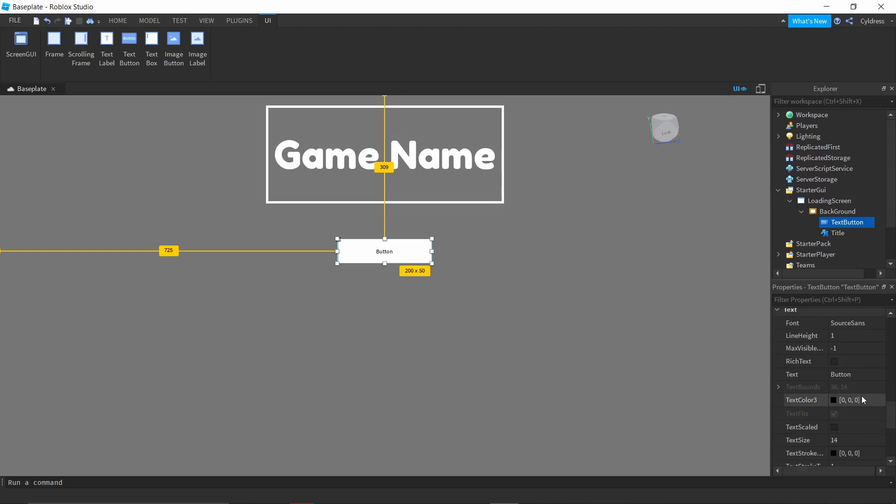
{"action": "scroll", "coordinate": [863, 397], "scroll_direction": "down", "scroll_amount": 1}
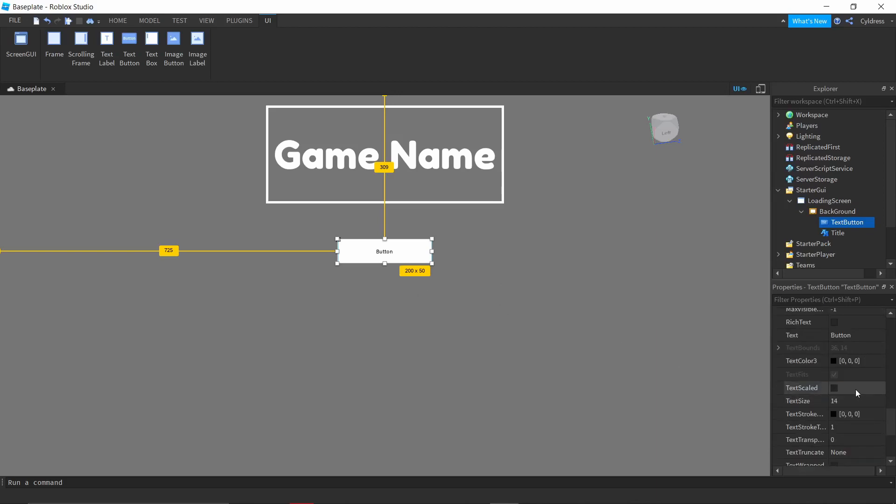
{"action": "scroll", "coordinate": [856, 391], "scroll_direction": "down", "scroll_amount": 3}
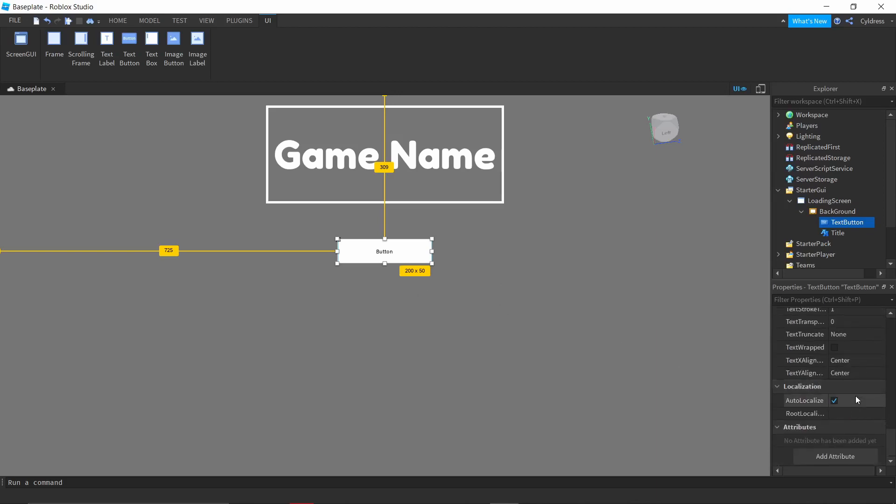
{"action": "scroll", "coordinate": [845, 373], "scroll_direction": "up", "scroll_amount": 15}
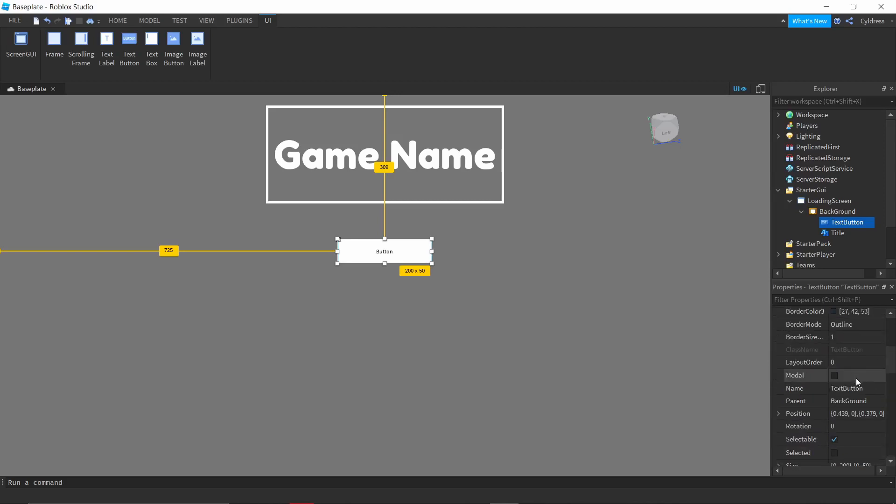
{"action": "scroll", "coordinate": [856, 378], "scroll_direction": "down", "scroll_amount": 2}
{"action": "left_click", "coordinate": [873, 386]}
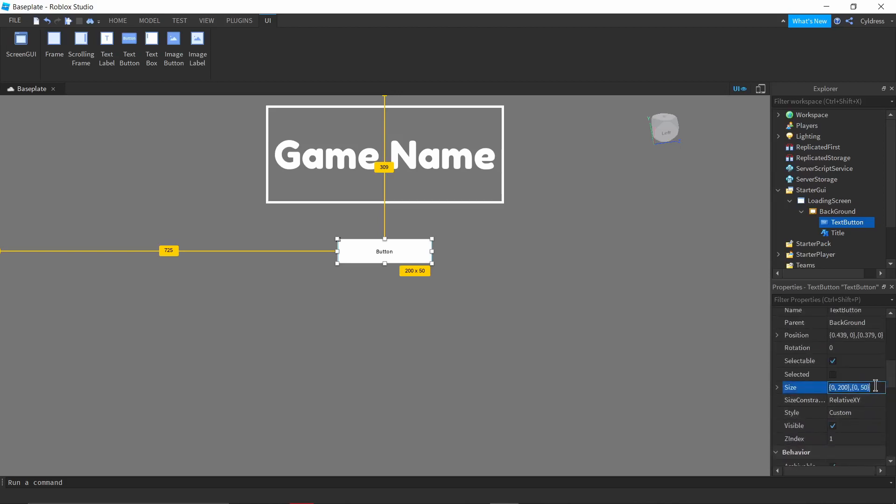
{"action": "key", "text": "BackSpace"}
{"action": "type", "text": "0,300,0,150"}
{"action": "key", "text": "Return"}
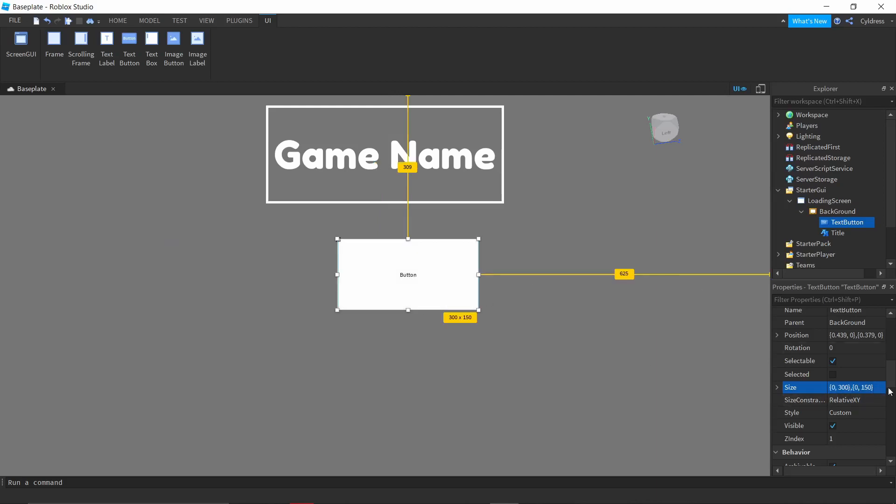
- Change the TextButton's height to 75 and recentre it horizontally under the title
{"action": "left_click", "coordinate": [879, 388]}
{"action": "left_click", "coordinate": [880, 388]}
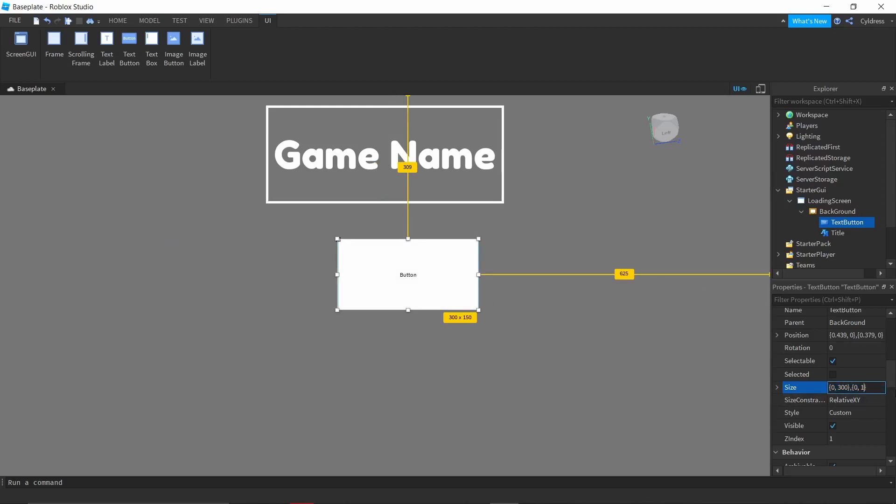
{"action": "type", "text": "75"}
{"action": "key", "text": "Return"}
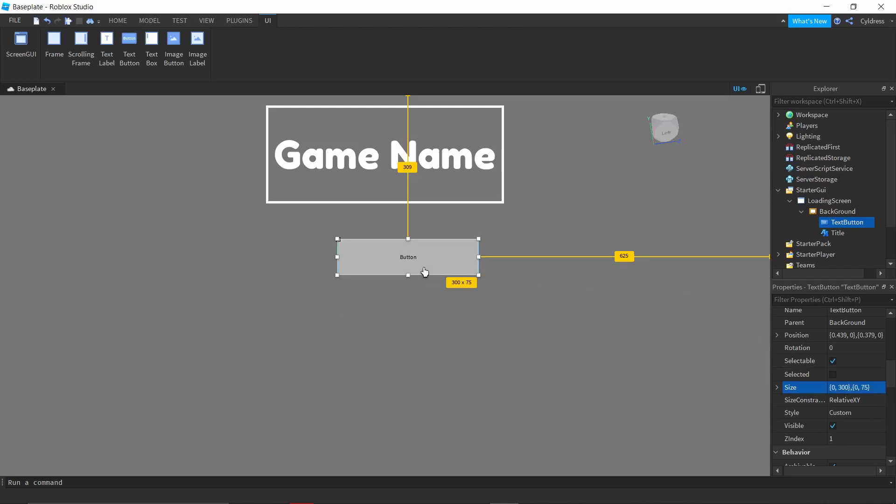
{"action": "left_click_drag", "start_coordinate": [424, 270], "coordinate": [400, 270]}
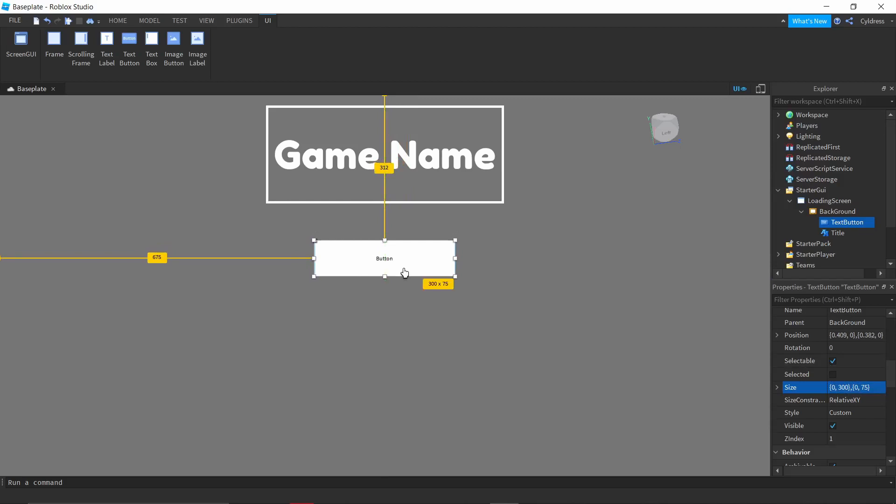
- Round the TextButton's corners using the Roundify plugin with size 12, and close the plugin window
{"action": "left_click", "coordinate": [227, 20]}
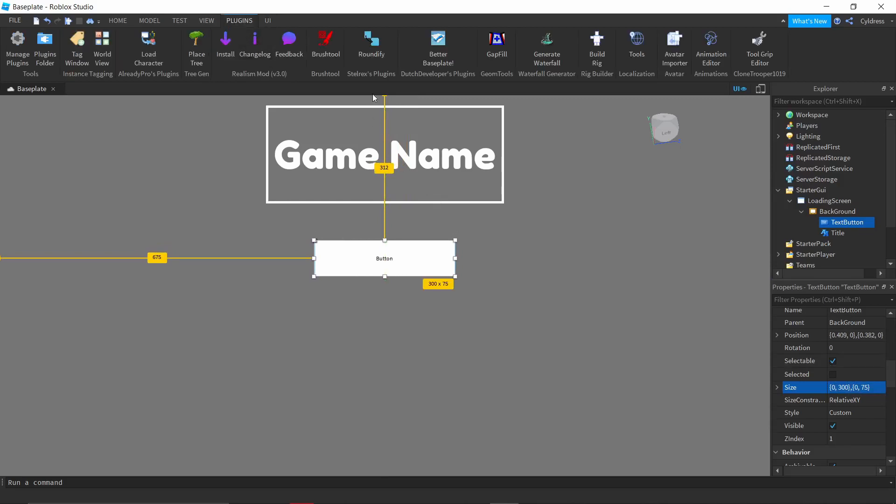
{"action": "left_click", "coordinate": [364, 49]}
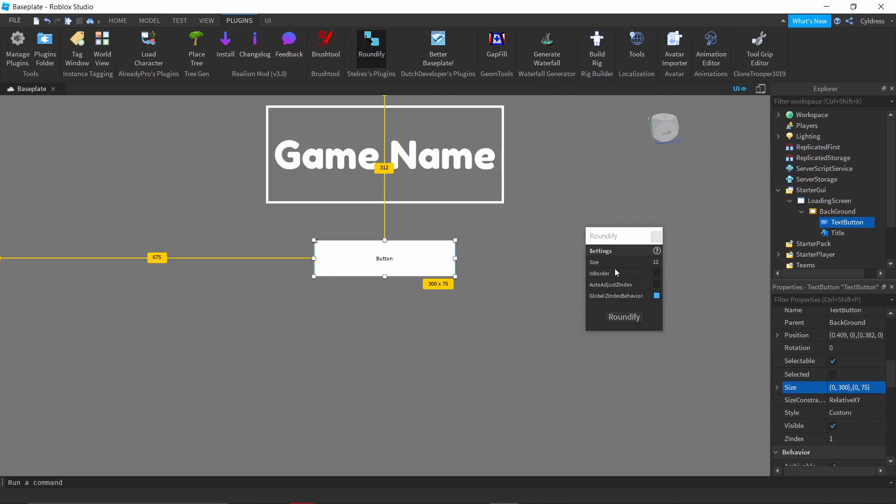
{"action": "left_click", "coordinate": [655, 263]}
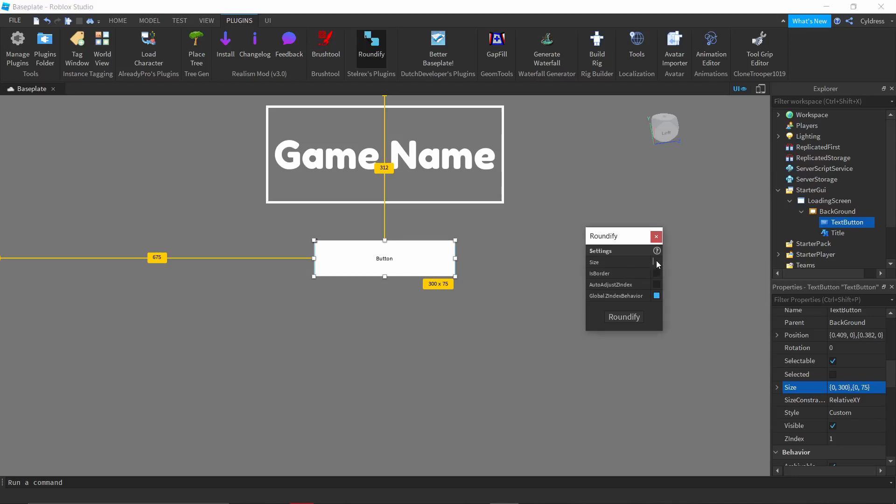
{"action": "type", "text": "12"}
{"action": "left_click", "coordinate": [640, 317]}
{"action": "left_click", "coordinate": [549, 336]}
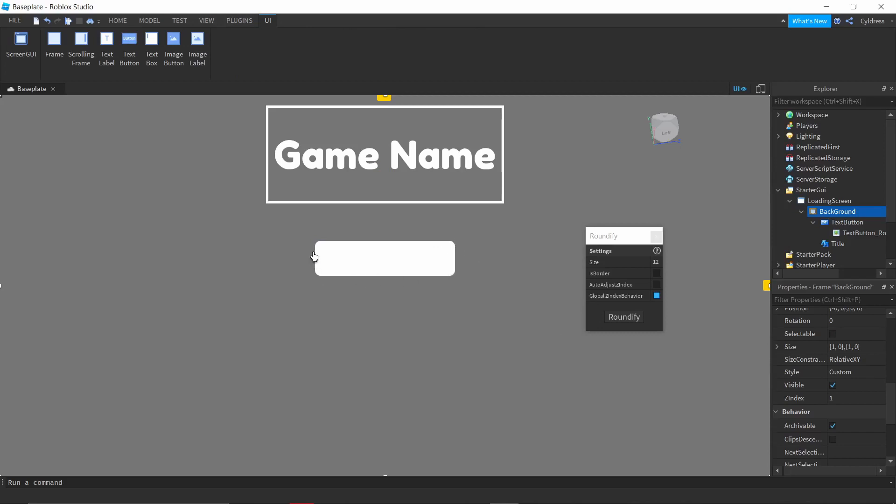
{"action": "left_click", "coordinate": [657, 234]}
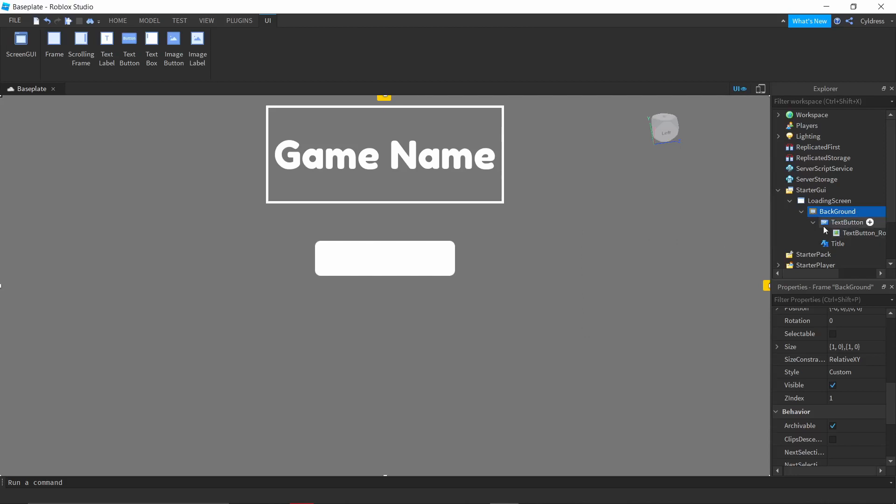
{"action": "left_click", "coordinate": [847, 233]}
{"action": "left_click_drag", "start_coordinate": [414, 257], "coordinate": [330, 293]}
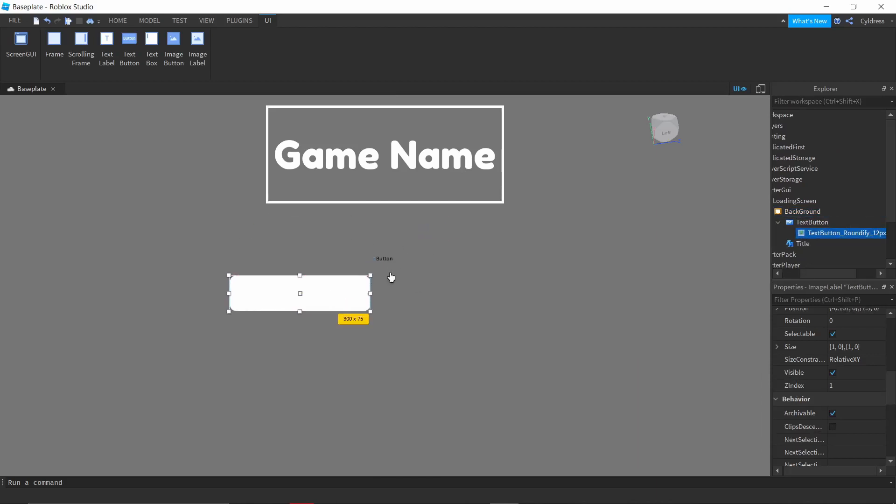
{"action": "key", "text": "ctrl+z"}
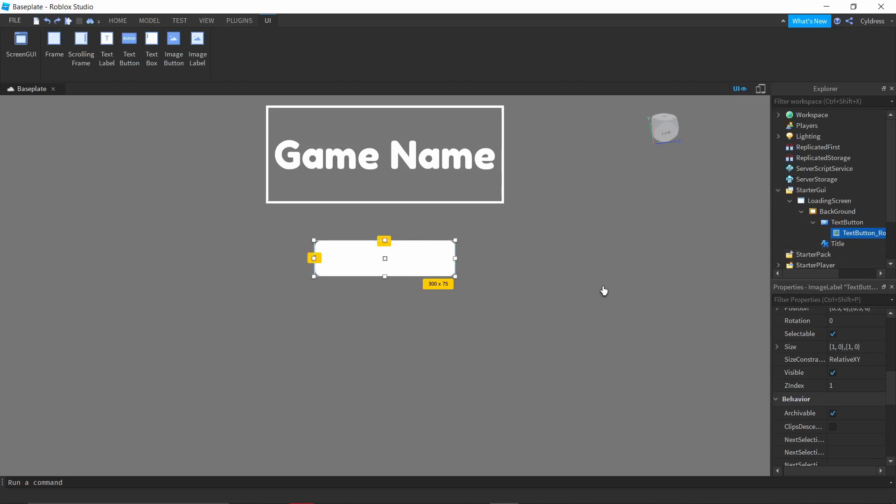
- Duplicate the TextButton_Roundify_12px image label, try moving the copy below the button, and undo that move
{"action": "left_click_drag", "start_coordinate": [817, 273], "coordinate": [825, 276]}
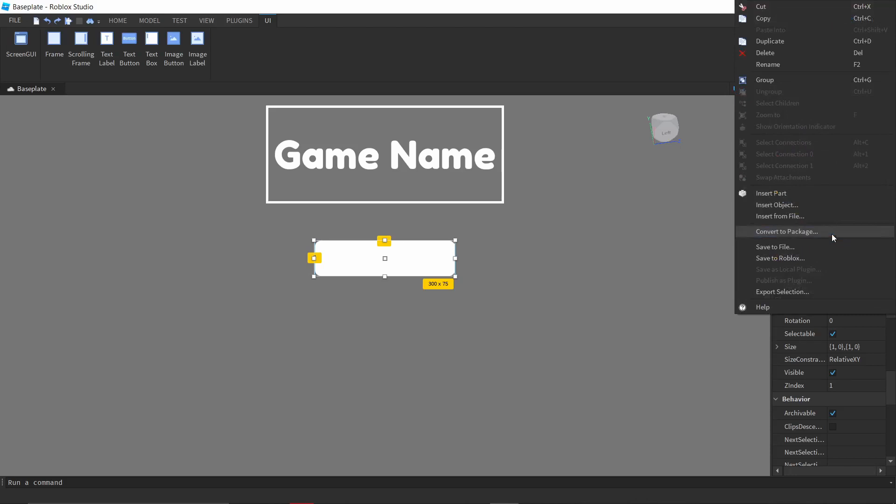
{"action": "left_click", "coordinate": [689, 270]}
{"action": "left_click", "coordinate": [849, 234]}
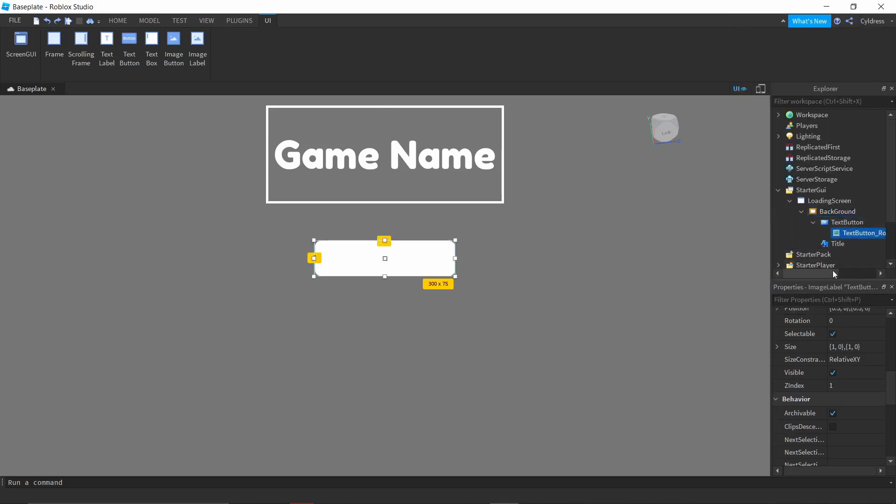
{"action": "mouse_move", "coordinate": [812, 274]}
{"action": "left_mouse_down"}
{"action": "mouse_move", "coordinate": [850, 275]}
{"action": "mouse_move", "coordinate": [826, 275]}
{"action": "left_mouse_up"}
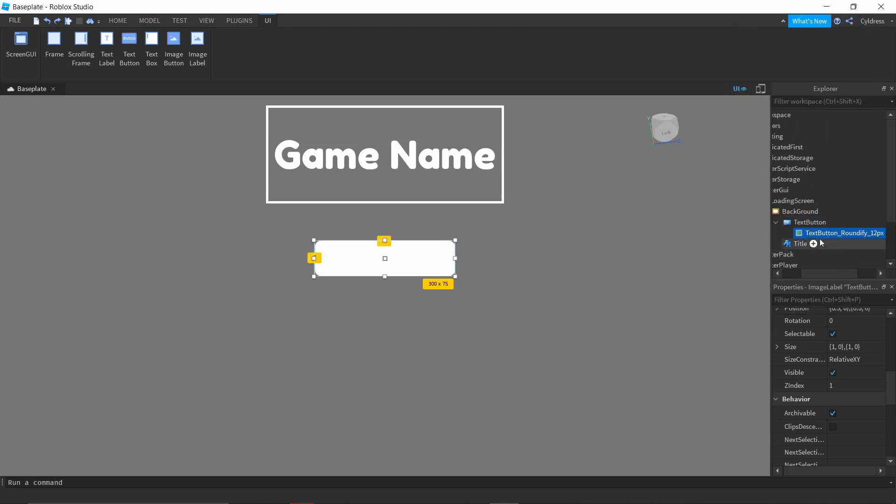
{"action": "right_click", "coordinate": [817, 234]}
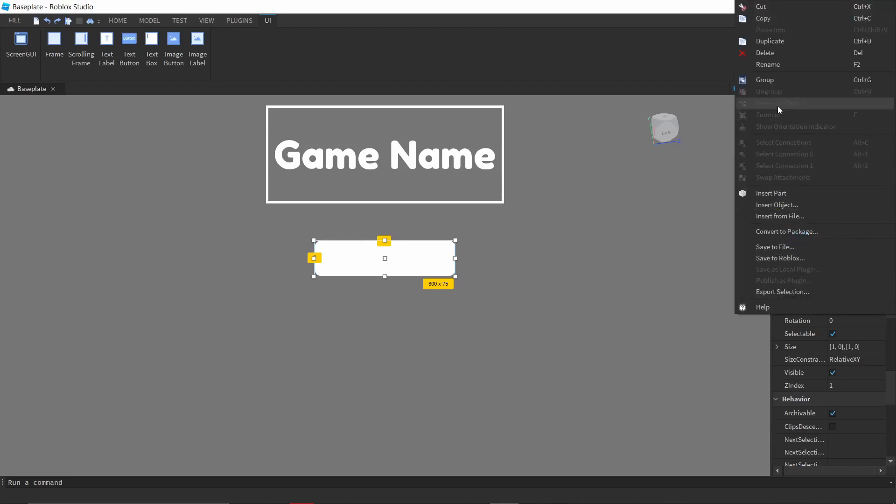
{"action": "left_click", "coordinate": [770, 41]}
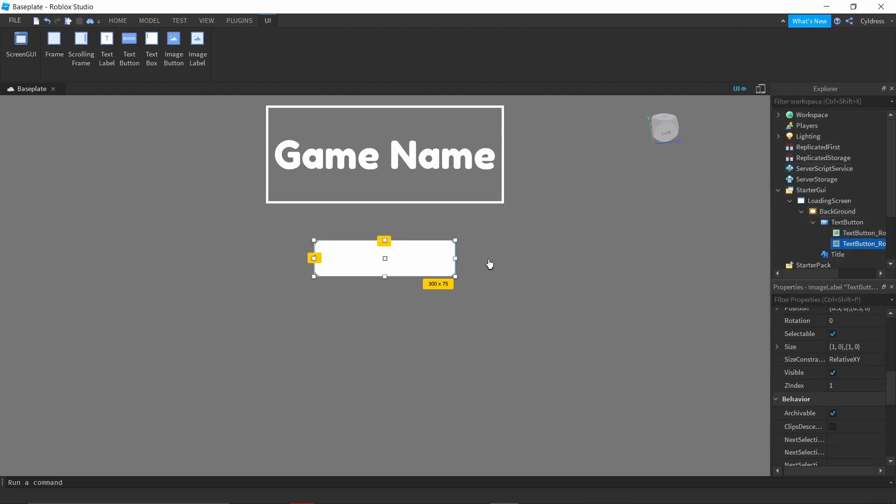
{"action": "left_click_drag", "start_coordinate": [421, 265], "coordinate": [393, 349]}
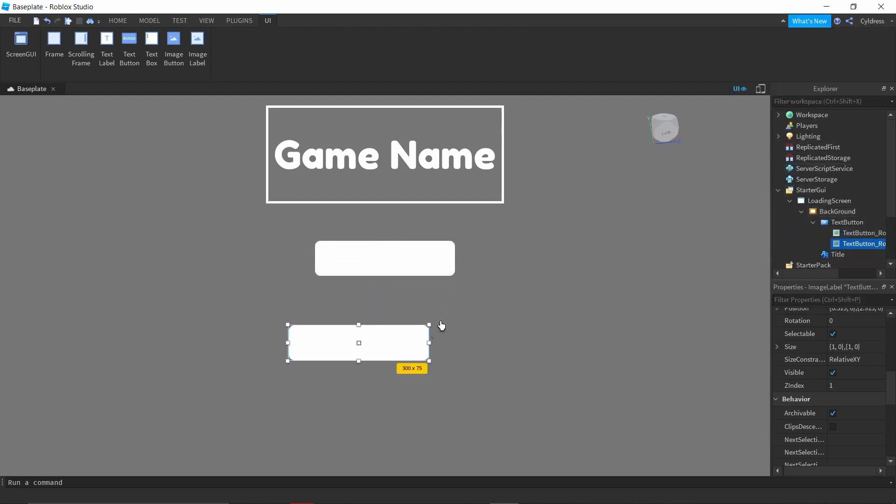
{"action": "key", "text": "ctrl+z"}
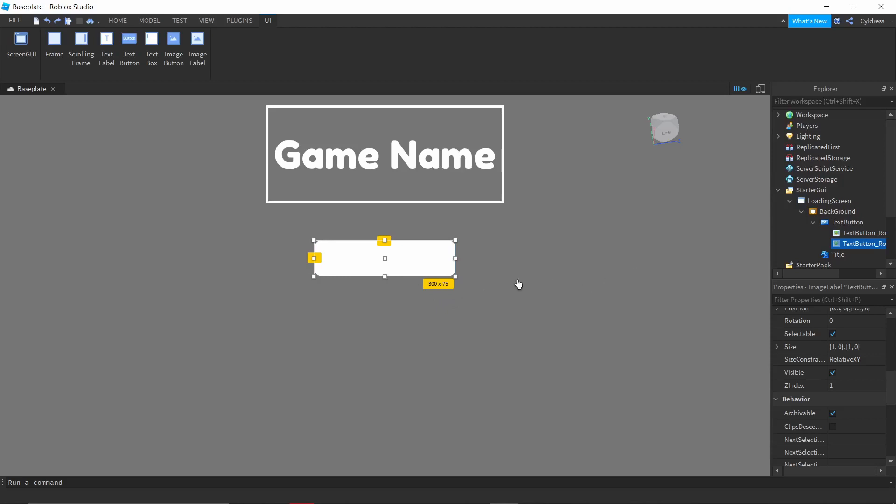
- Nest the duplicated TextButton_Roundify_12px image label inside the original one in the object hierarchy
{"action": "left_click", "coordinate": [840, 233]}
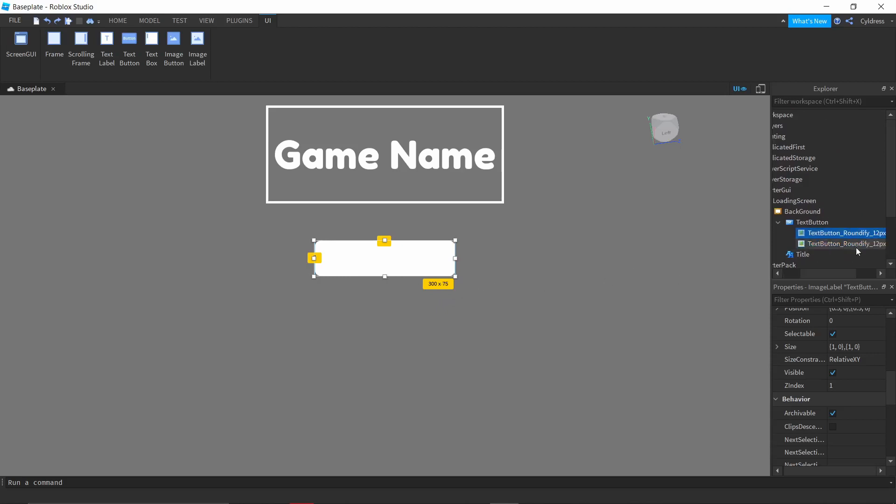
{"action": "mouse_move", "coordinate": [830, 249]}
{"action": "left_mouse_down"}
{"action": "mouse_move", "coordinate": [827, 240]}
{"action": "mouse_move", "coordinate": [838, 234]}
{"action": "left_mouse_up"}
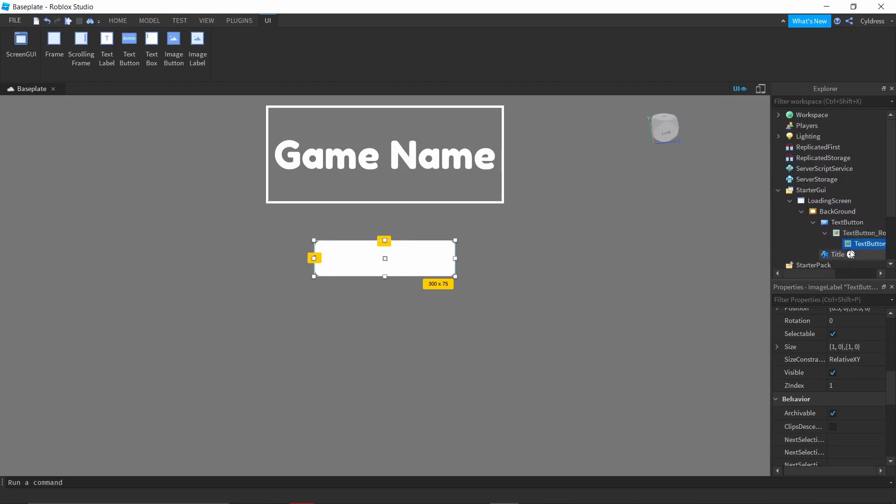
{"action": "left_click", "coordinate": [825, 234]}
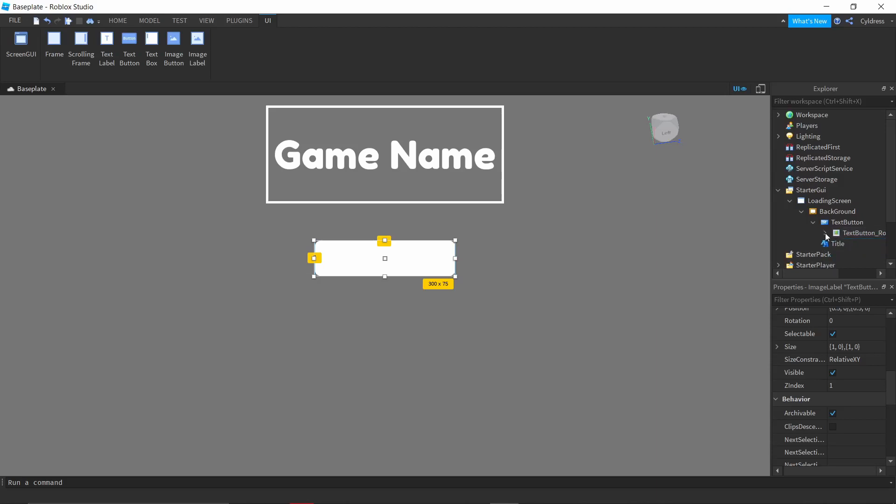
{"action": "left_click", "coordinate": [825, 234]}
{"action": "left_click_drag", "start_coordinate": [829, 246], "coordinate": [830, 232]}
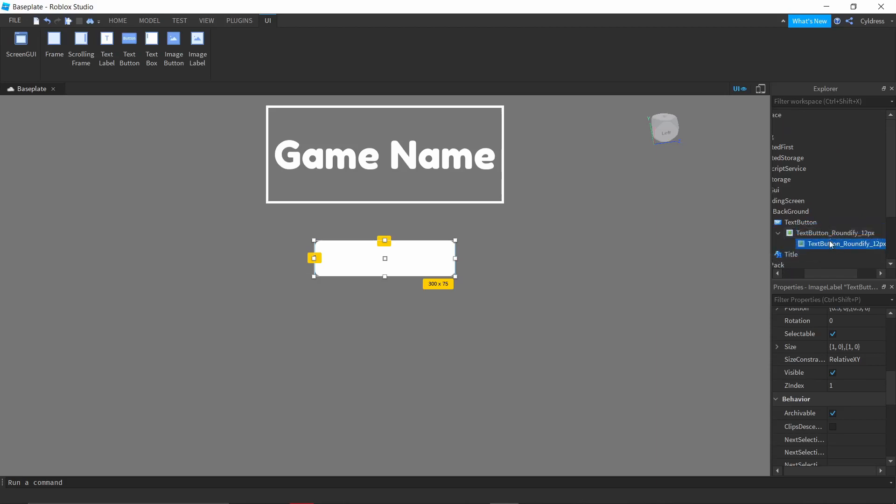
{"action": "left_click", "coordinate": [779, 234]}
{"action": "left_click", "coordinate": [779, 234]}
- Set the nested rounded image's ImageColor3 to green (85, 255, 127) and select its parent TextButton_Roundify_12px
{"action": "scroll", "coordinate": [842, 371], "scroll_direction": "up", "scroll_amount": 3}
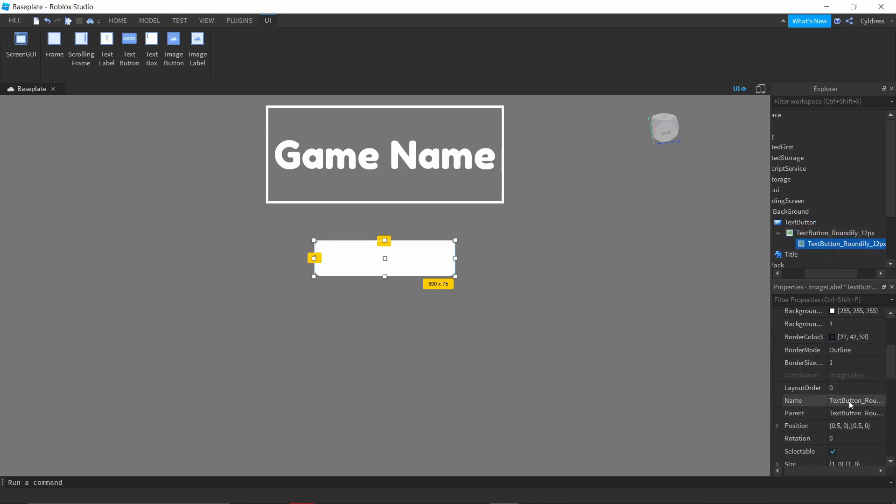
{"action": "scroll", "coordinate": [849, 388], "scroll_direction": "down", "scroll_amount": 5}
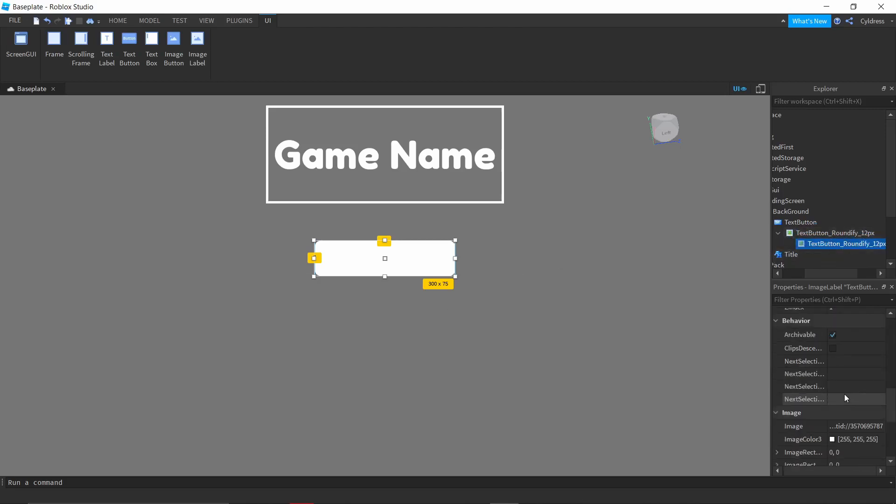
{"action": "left_click", "coordinate": [832, 440]}
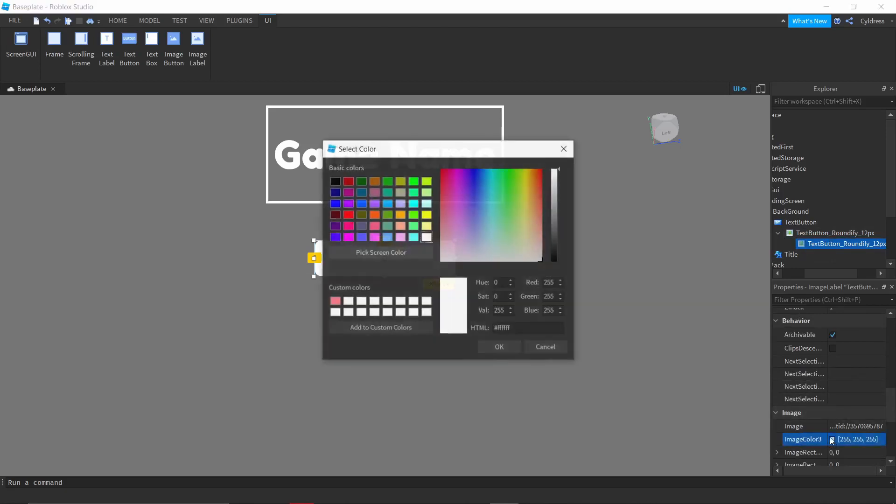
{"action": "left_click", "coordinate": [413, 226]}
{"action": "left_click", "coordinate": [499, 347]}
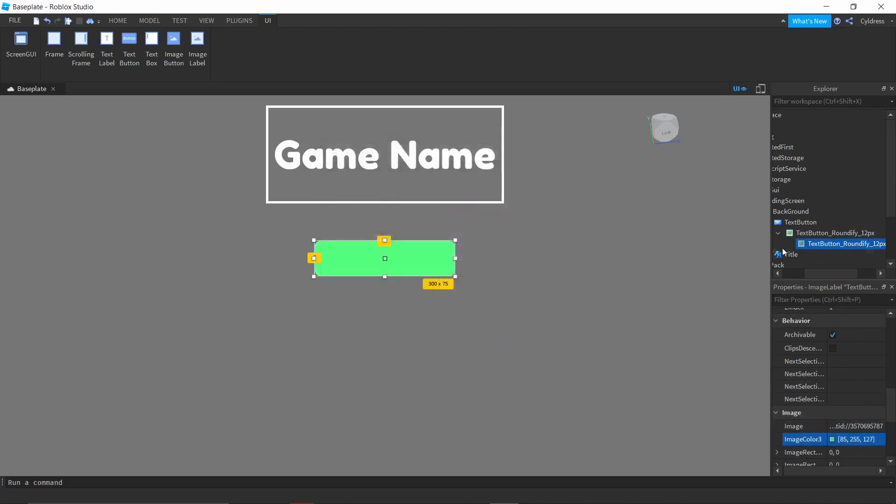
{"action": "left_click", "coordinate": [822, 231]}
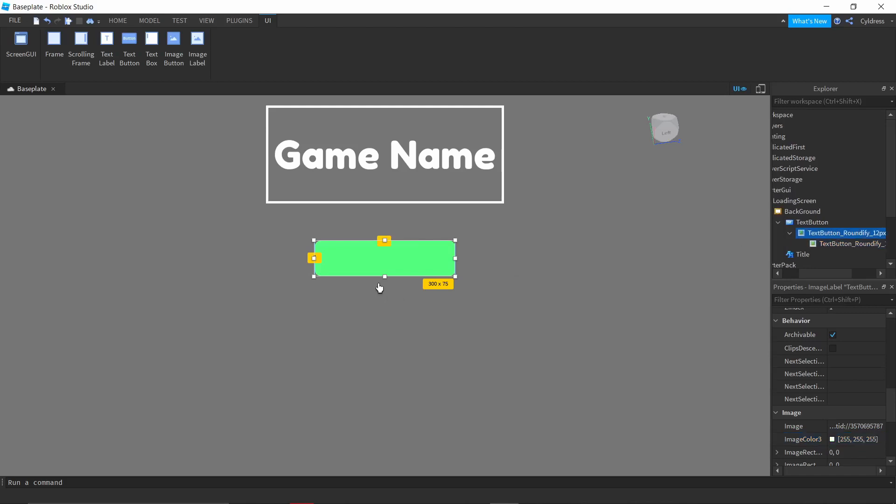
- Resize the outer TextButton_Roundify_12px image to 300 x 81 and set its ImageColor3 to dark green (54, 163, 80)
{"action": "left_click_drag", "start_coordinate": [385, 276], "coordinate": [385, 281]}
{"action": "scroll", "coordinate": [830, 420], "scroll_direction": "down", "scroll_amount": 1}
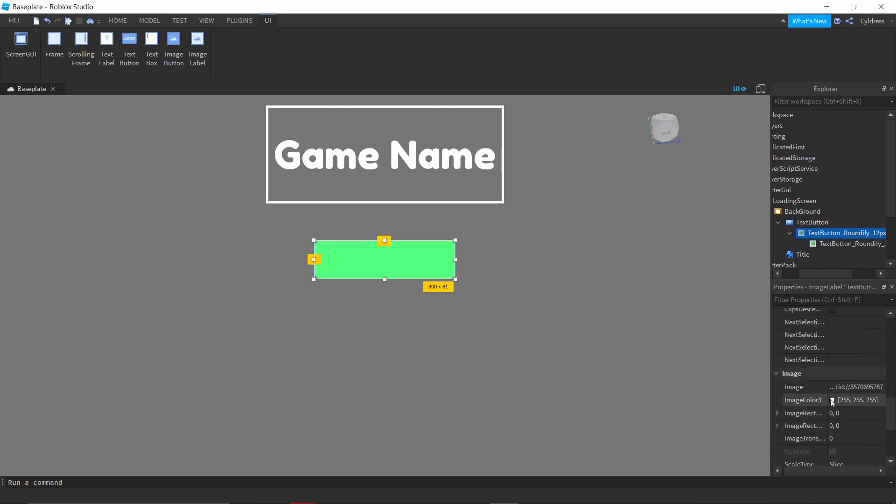
{"action": "left_click", "coordinate": [832, 401]}
{"action": "left_click", "coordinate": [413, 227]}
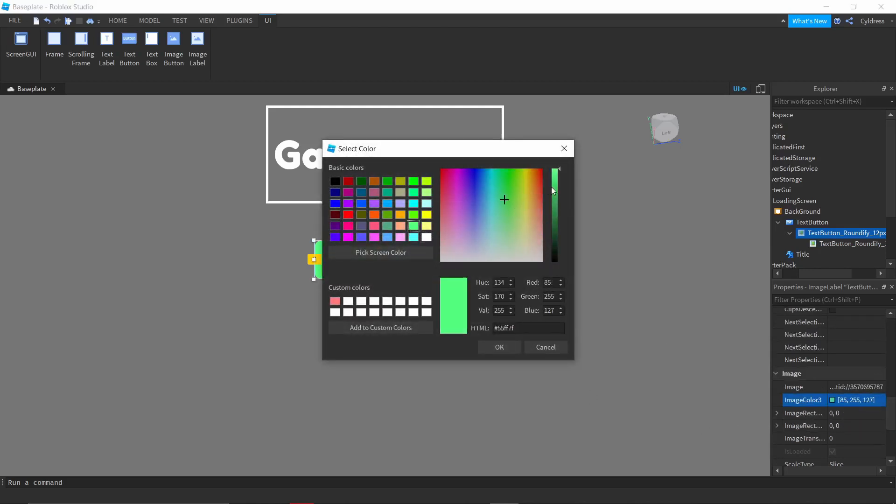
{"action": "left_click_drag", "start_coordinate": [553, 187], "coordinate": [556, 203]}
{"action": "left_click_drag", "start_coordinate": [526, 148], "coordinate": [255, 174]}
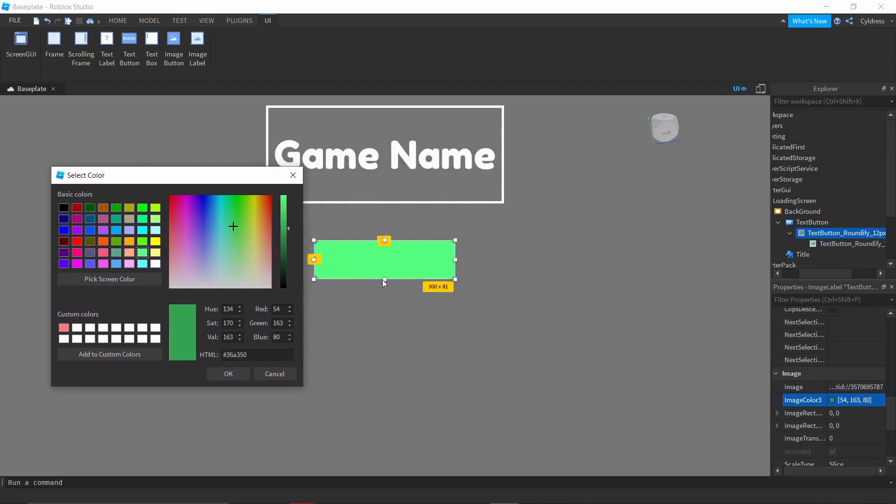
{"action": "left_click", "coordinate": [228, 374]}
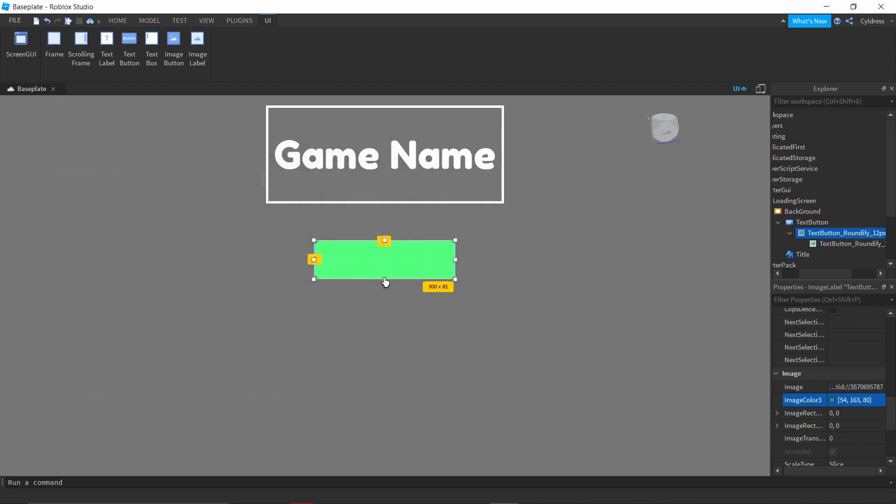
- Try raising the nested rounded image and shortening its parent to 300 x 53, and undo back through the parent's colour change
{"action": "left_click", "coordinate": [386, 280]}
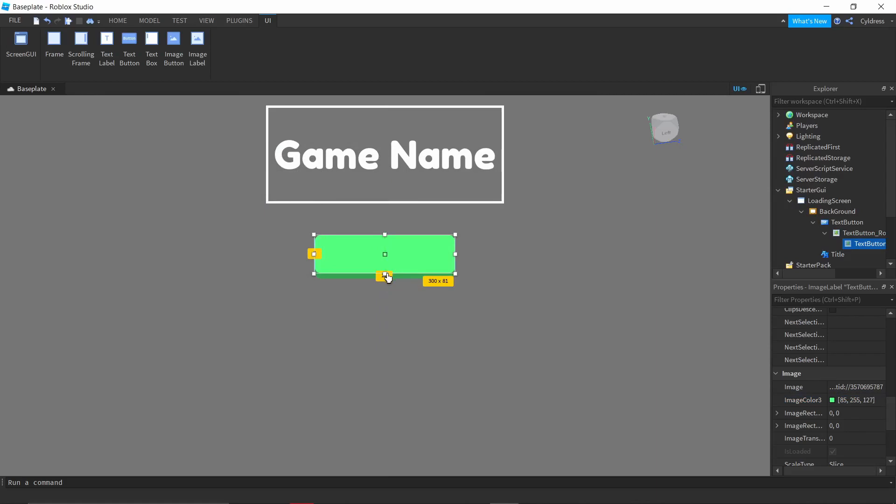
{"action": "left_click", "coordinate": [864, 233]}
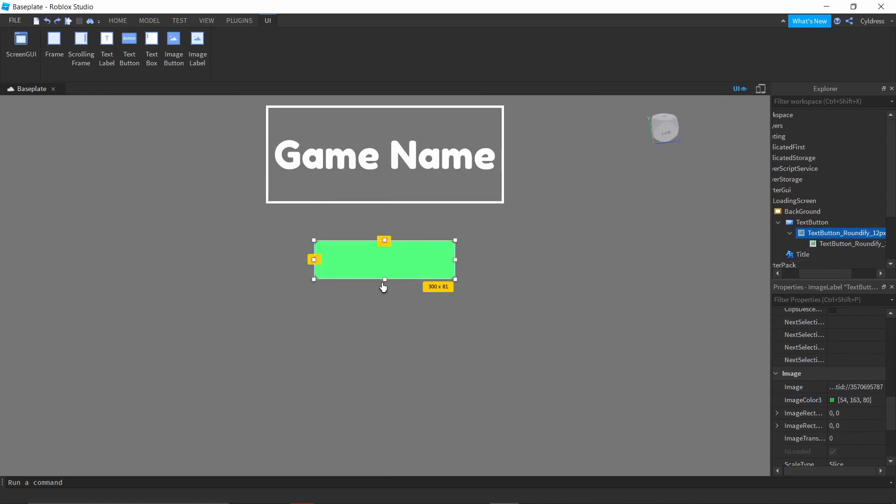
{"action": "mouse_move", "coordinate": [384, 280]}
{"action": "left_mouse_down"}
{"action": "mouse_move", "coordinate": [394, 264]}
{"action": "mouse_move", "coordinate": [386, 283]}
{"action": "mouse_move", "coordinate": [397, 272]}
{"action": "left_mouse_up"}
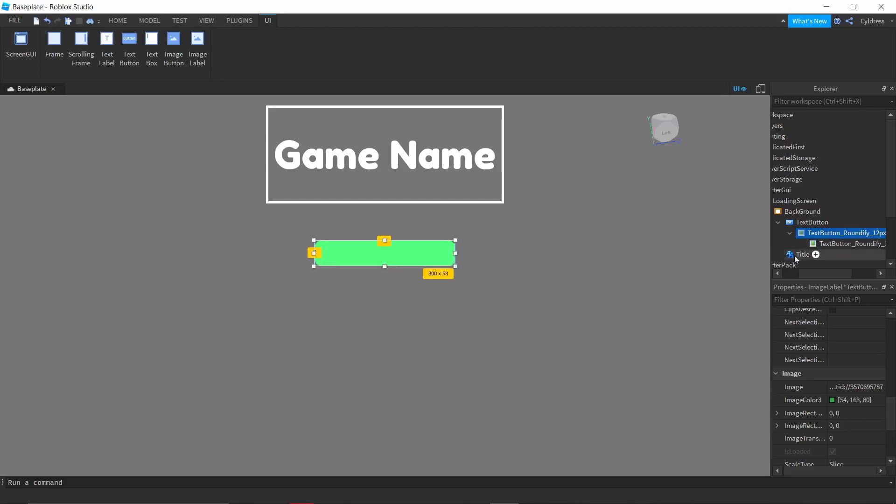
{"action": "key", "text": "ctrl+z"}
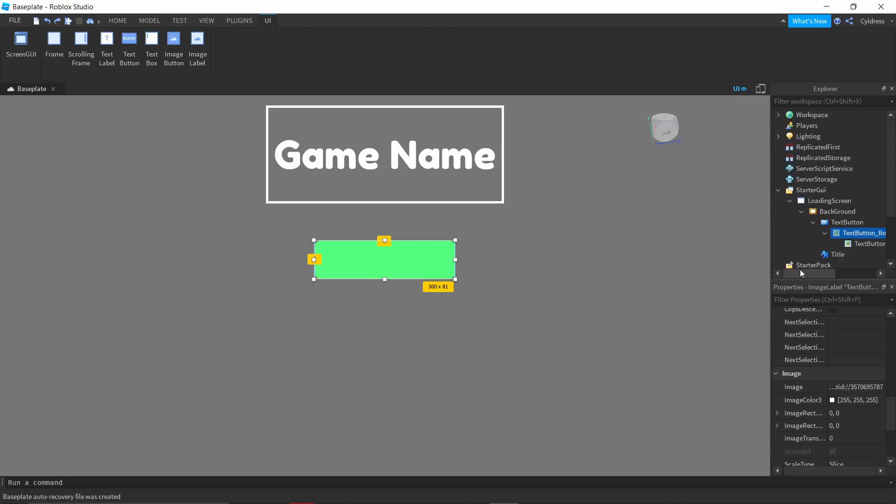
- Try shortening the outer rounded image to 300 x 37, and undo its height changes
{"action": "left_click", "coordinate": [852, 243]}
{"action": "left_click", "coordinate": [384, 282]}
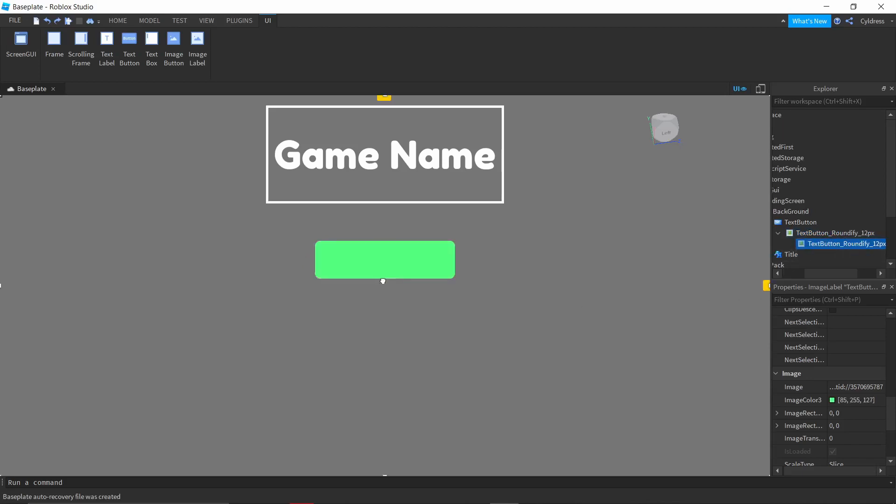
{"action": "left_click", "coordinate": [410, 272]}
{"action": "left_click_drag", "start_coordinate": [385, 283], "coordinate": [387, 260]}
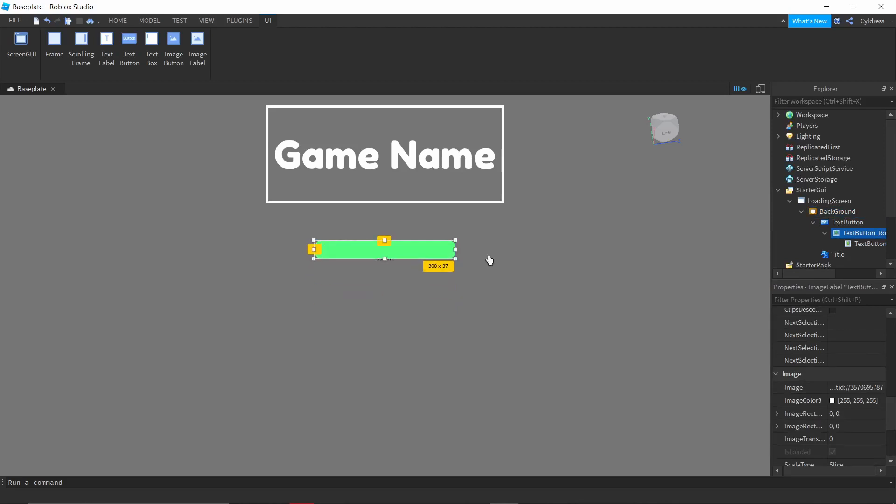
{"action": "key", "text": "ctrl+z"}
- Shorten the nested green rounded image from its lower edge to 300 x 66
{"action": "left_click", "coordinate": [866, 245]}
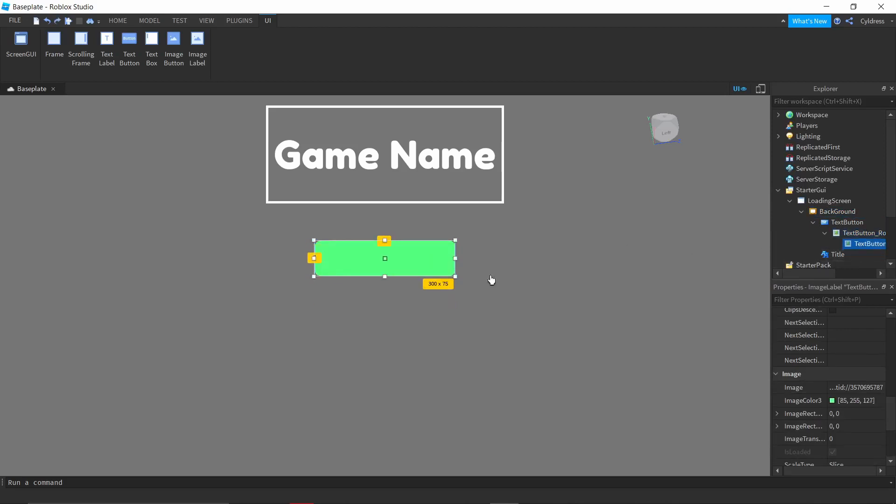
{"action": "left_click_drag", "start_coordinate": [386, 276], "coordinate": [388, 271]}
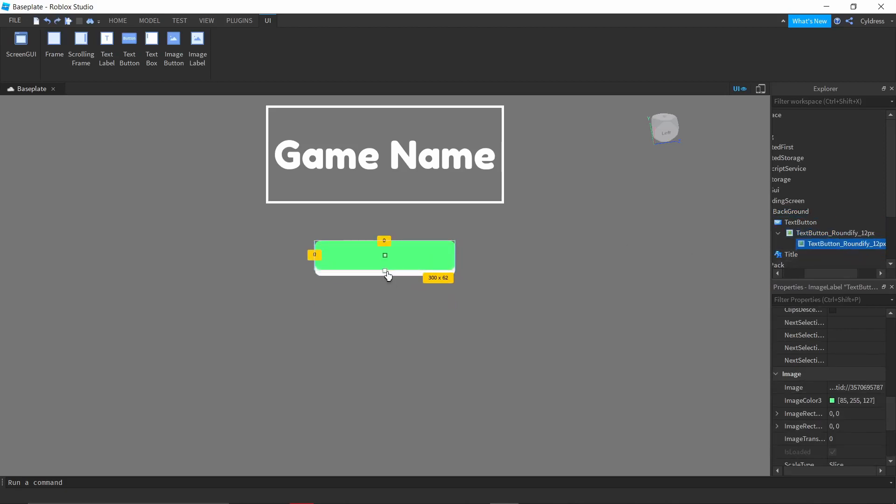
- Set the outer TextButton_Roundify_12px image's ImageColor3 to dark green (57, 173, 84) and deselect the button
{"action": "left_click", "coordinate": [840, 233]}
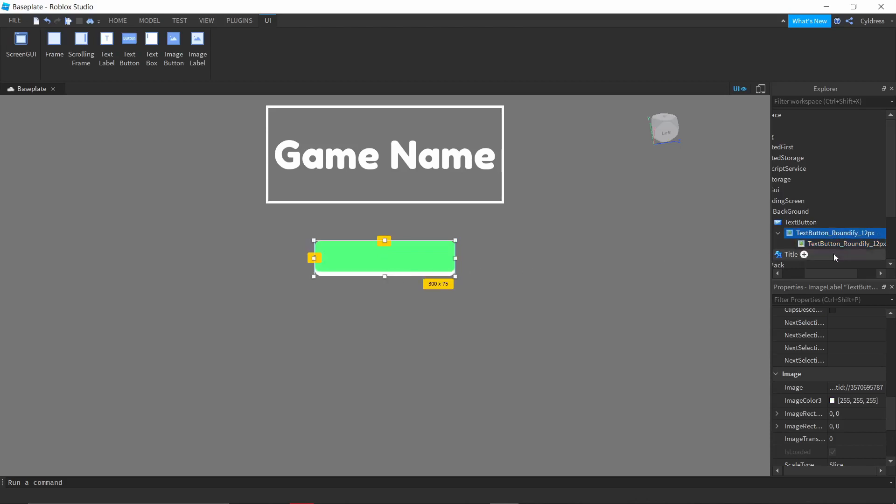
{"action": "left_click", "coordinate": [856, 400]}
{"action": "left_click", "coordinate": [832, 401]}
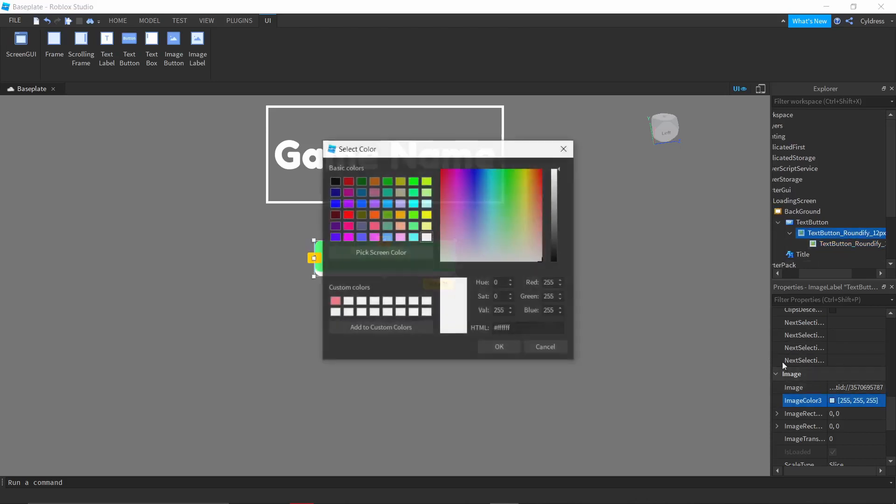
{"action": "left_click", "coordinate": [404, 225]}
{"action": "left_click", "coordinate": [413, 226]}
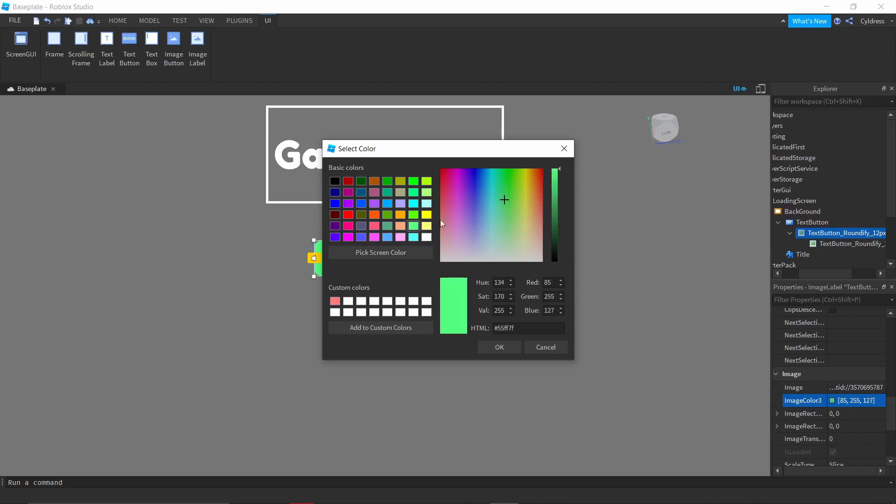
{"action": "left_click", "coordinate": [557, 192]}
{"action": "left_click", "coordinate": [512, 348]}
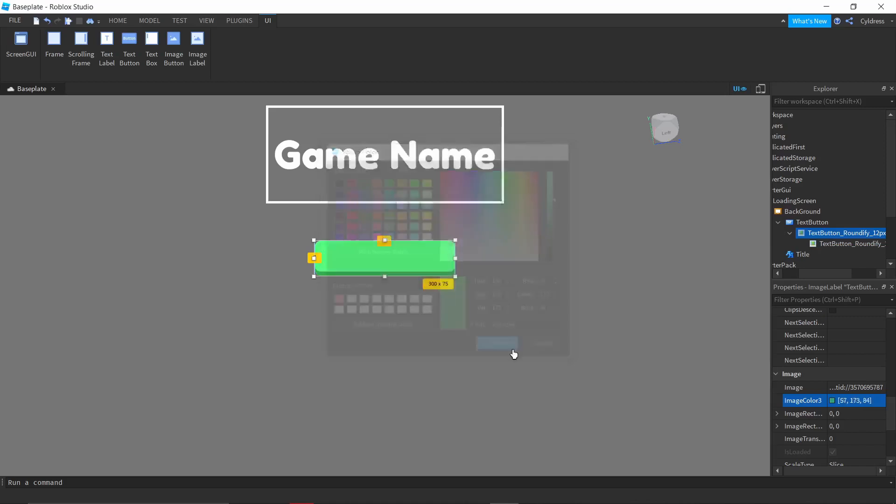
{"action": "left_click", "coordinate": [494, 276]}
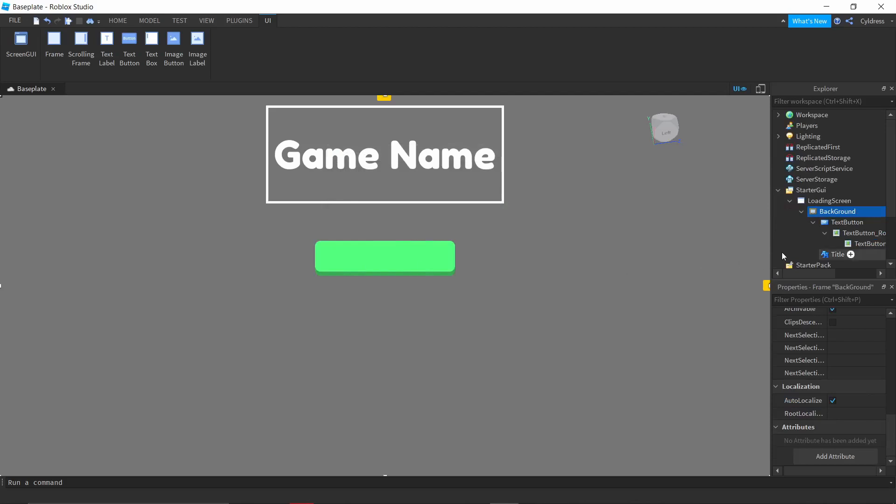
- Try moving the nested green image away from the button, and undo that move
{"action": "left_click", "coordinate": [825, 233]}
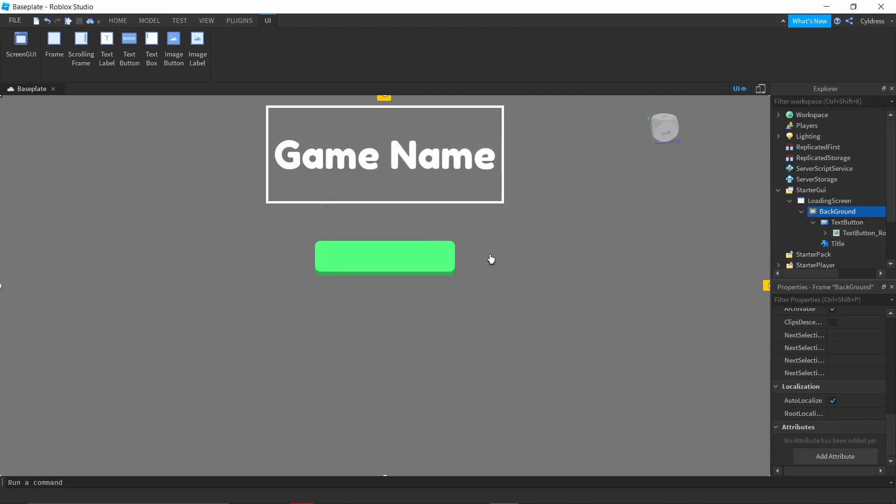
{"action": "left_click", "coordinate": [826, 234]}
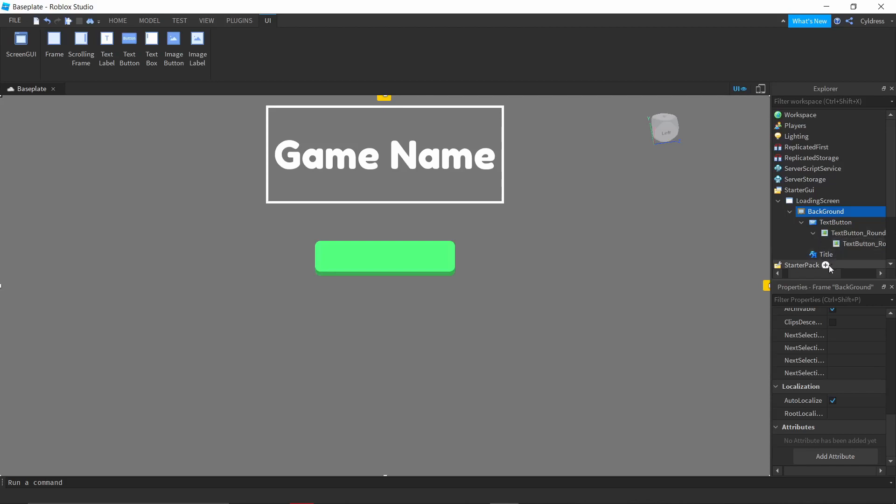
{"action": "scroll", "coordinate": [832, 270], "scroll_direction": "right", "scroll_amount": 2}
{"action": "left_click", "coordinate": [836, 243]}
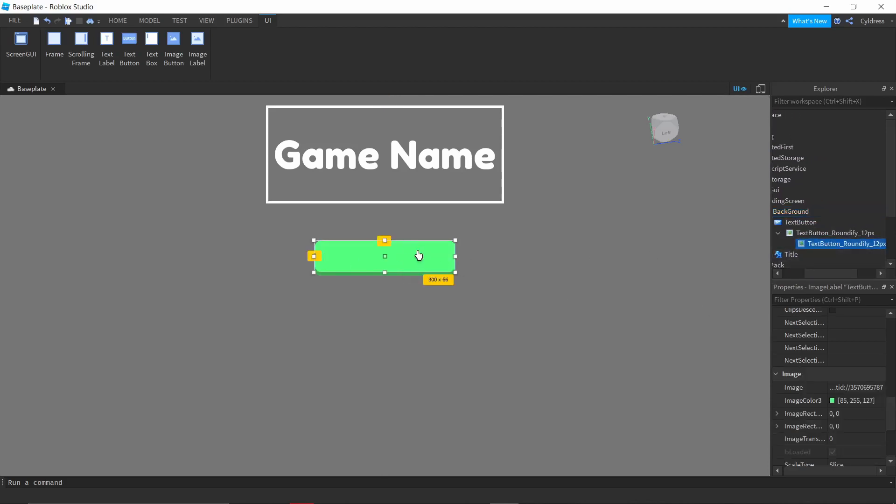
{"action": "left_click_drag", "start_coordinate": [418, 257], "coordinate": [451, 248]}
{"action": "key", "text": "ctrl+z"}
{"action": "scroll", "coordinate": [869, 248], "scroll_direction": "left", "scroll_amount": 2}
{"action": "left_click", "coordinate": [827, 267]}
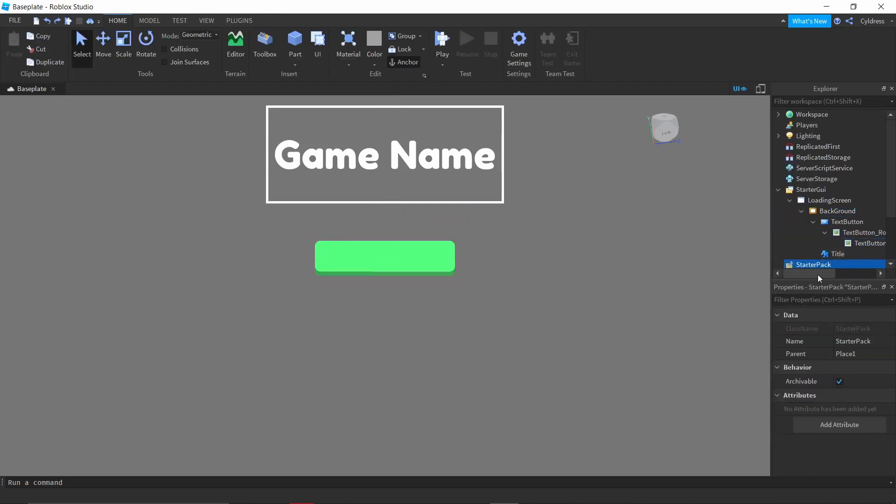
- Insert a TextLabel inside the nested TextButton_Roundify_12px image
{"action": "left_click_drag", "start_coordinate": [807, 273], "coordinate": [859, 271]}
{"action": "left_click", "coordinate": [831, 243]}
{"action": "left_click", "coordinate": [853, 244]}
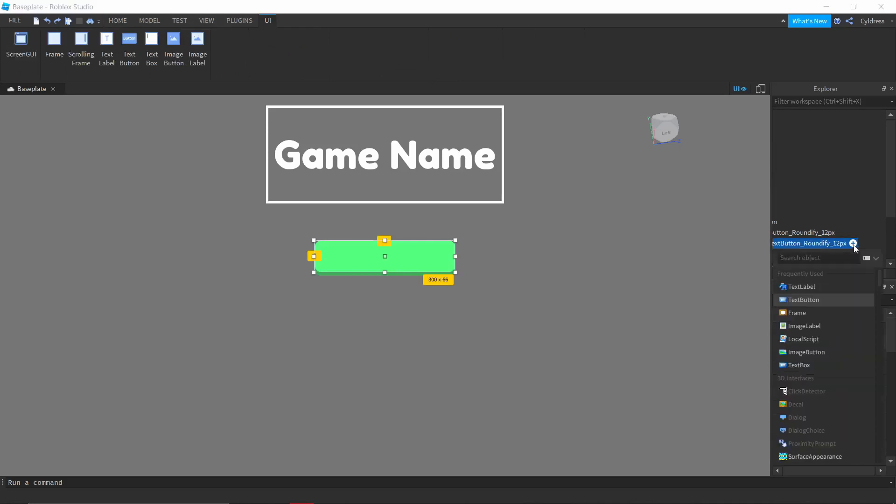
{"action": "left_click", "coordinate": [801, 287]}
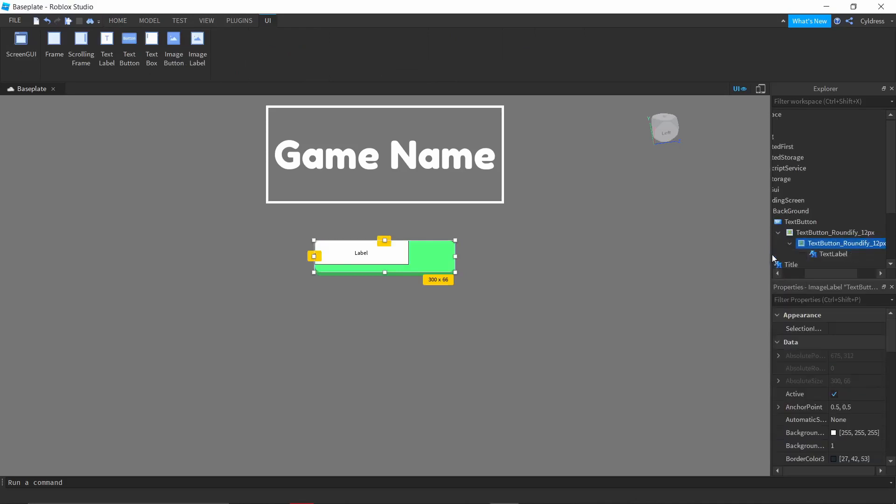
- Widen the object hierarchy area and resize the TextLabel to 300 x 75 so it covers the whole button
{"action": "left_click_drag", "start_coordinate": [771, 254], "coordinate": [726, 255]}
{"action": "left_click_drag", "start_coordinate": [789, 273], "coordinate": [752, 273]}
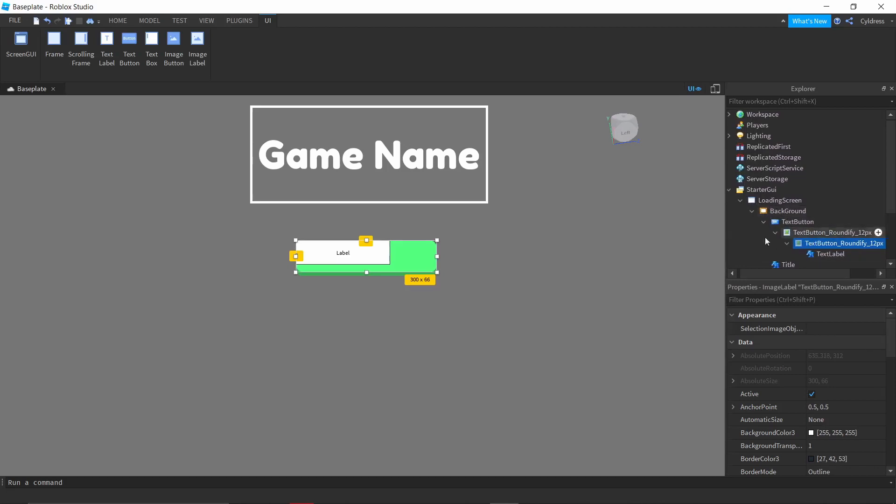
{"action": "left_click", "coordinate": [370, 256]}
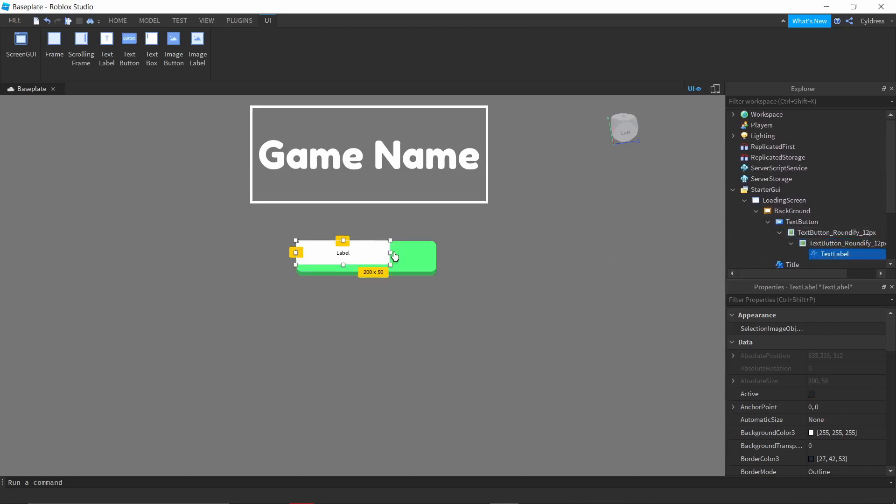
{"action": "left_click_drag", "start_coordinate": [390, 256], "coordinate": [437, 256]}
{"action": "left_click_drag", "start_coordinate": [366, 265], "coordinate": [366, 277]}
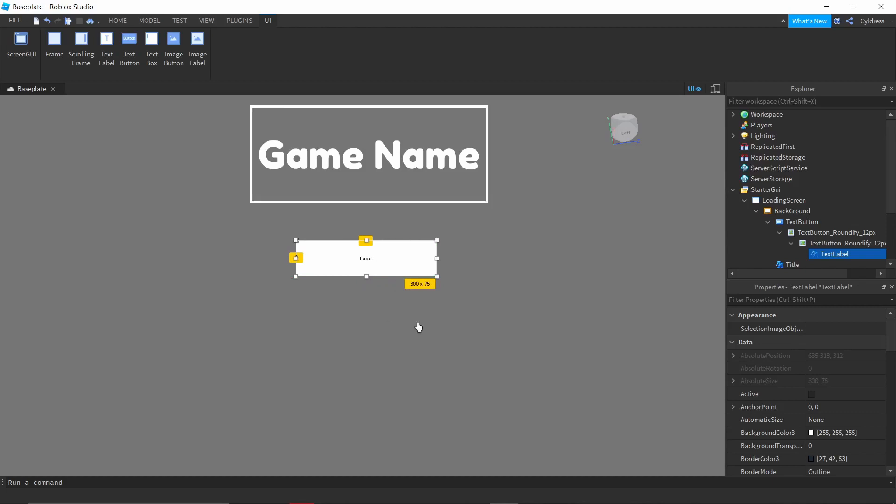
- Set the TextLabel's BackgroundTransparency to 1, try a 300 x 66 size and return it to 300 x 75
{"action": "scroll", "coordinate": [833, 440], "scroll_direction": "down", "scroll_amount": 3}
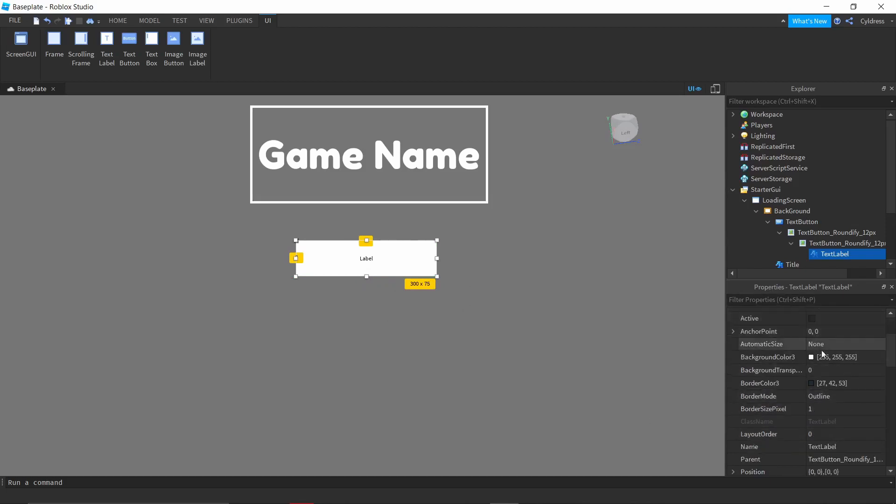
{"action": "left_click", "coordinate": [828, 368]}
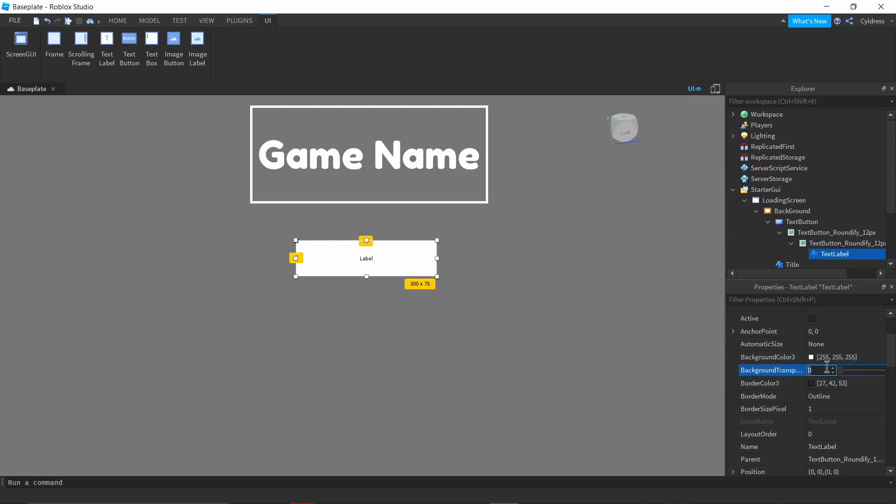
{"action": "type", "text": "1"}
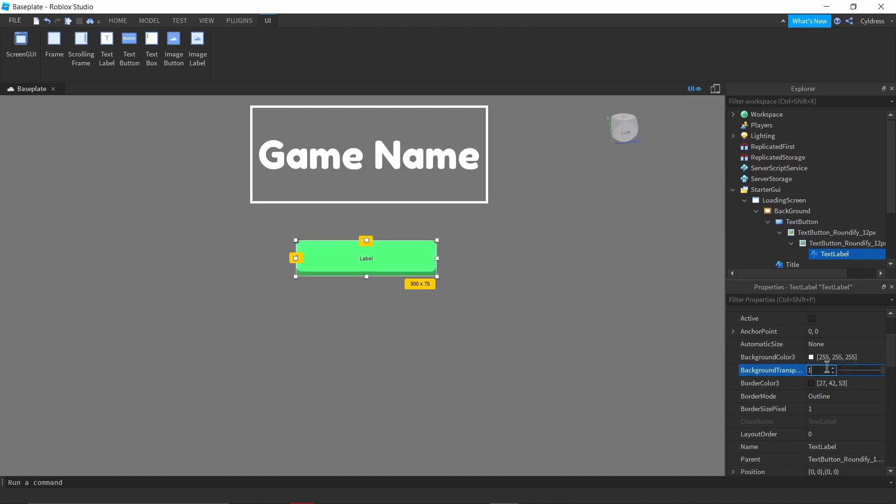
{"action": "key", "text": "Return"}
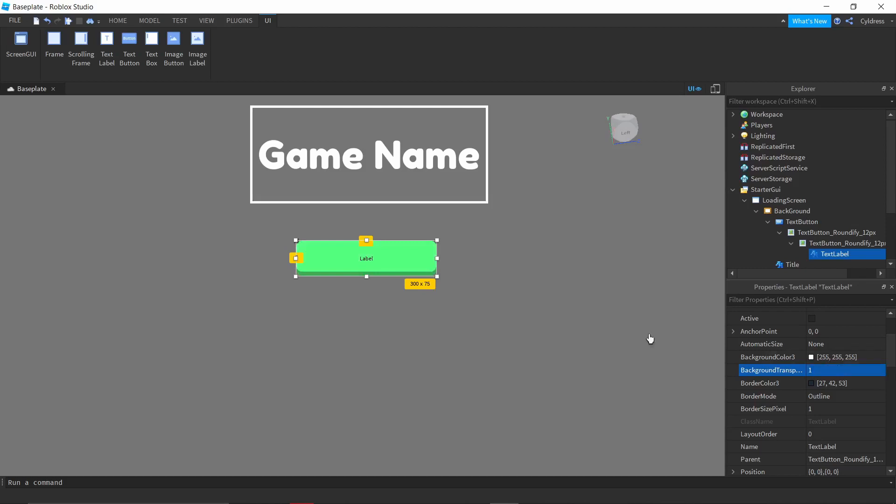
{"action": "left_click_drag", "start_coordinate": [367, 276], "coordinate": [370, 275]}
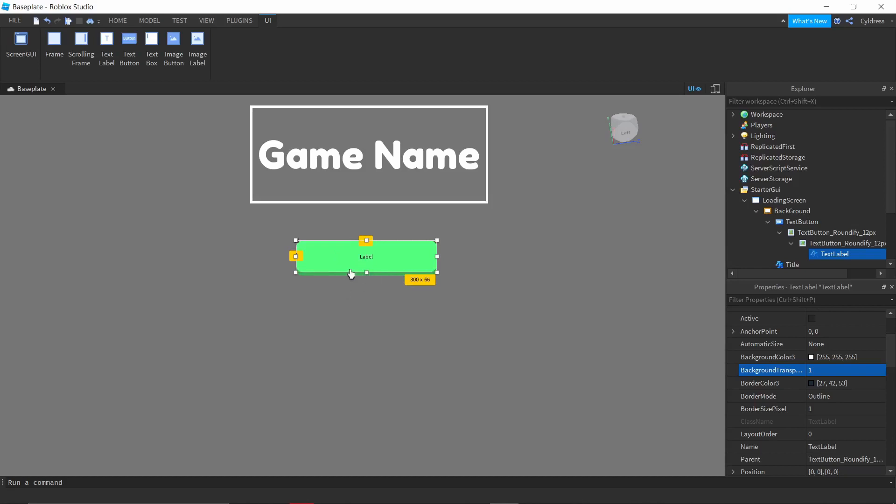
{"action": "left_click_drag", "start_coordinate": [366, 276], "coordinate": [364, 279]}
- Set the TextLabel's font to FredokaOne
{"action": "scroll", "coordinate": [838, 416], "scroll_direction": "down", "scroll_amount": 10}
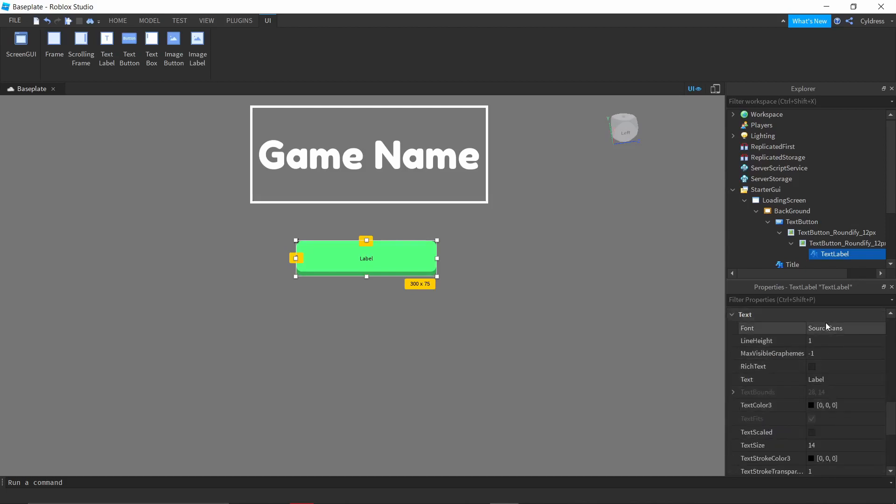
{"action": "left_click", "coordinate": [827, 327]}
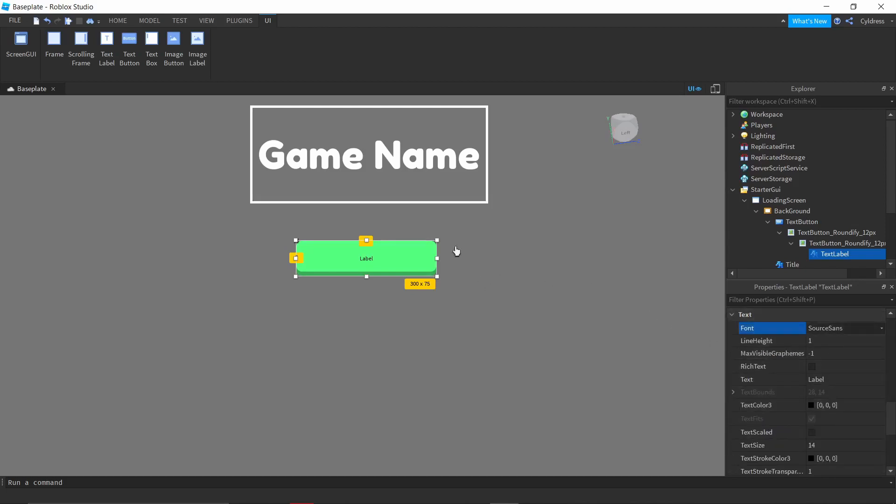
{"action": "left_click", "coordinate": [859, 328]}
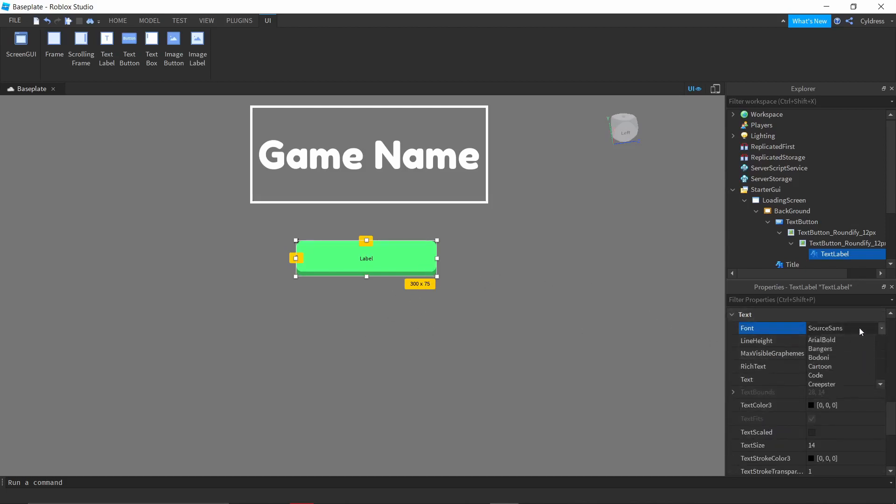
{"action": "scroll", "coordinate": [831, 374], "scroll_direction": "up", "scroll_amount": 6}
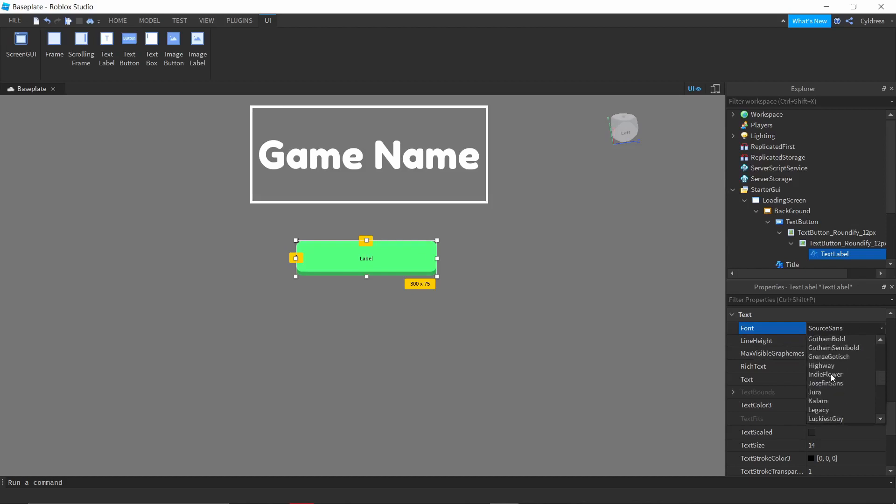
{"action": "scroll", "coordinate": [831, 373], "scroll_direction": "up", "scroll_amount": 2}
{"action": "scroll", "coordinate": [831, 356], "scroll_direction": "down", "scroll_amount": 4}
{"action": "scroll", "coordinate": [837, 351], "scroll_direction": "up", "scroll_amount": 2}
{"action": "scroll", "coordinate": [836, 353], "scroll_direction": "up", "scroll_amount": 1}
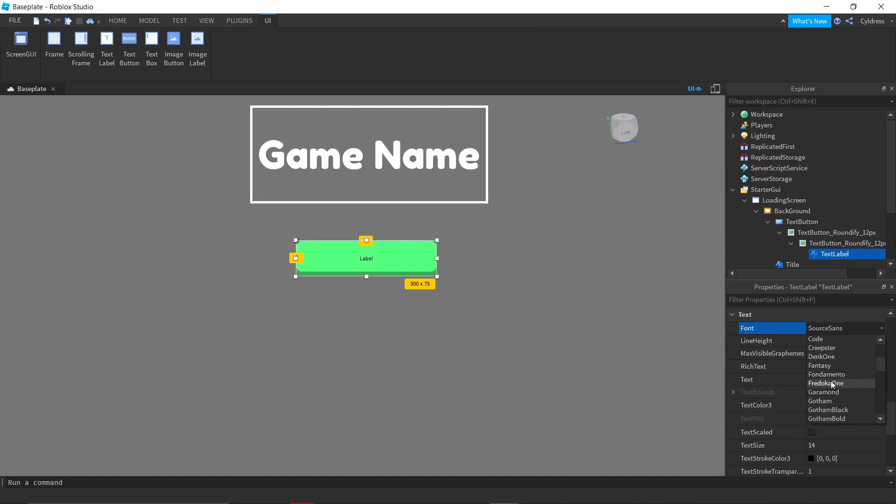
{"action": "left_click", "coordinate": [831, 384]}
- Set the TextLabel's TextColor3 to white (255, 255, 255) and enable TextScaled
{"action": "left_click", "coordinate": [814, 405]}
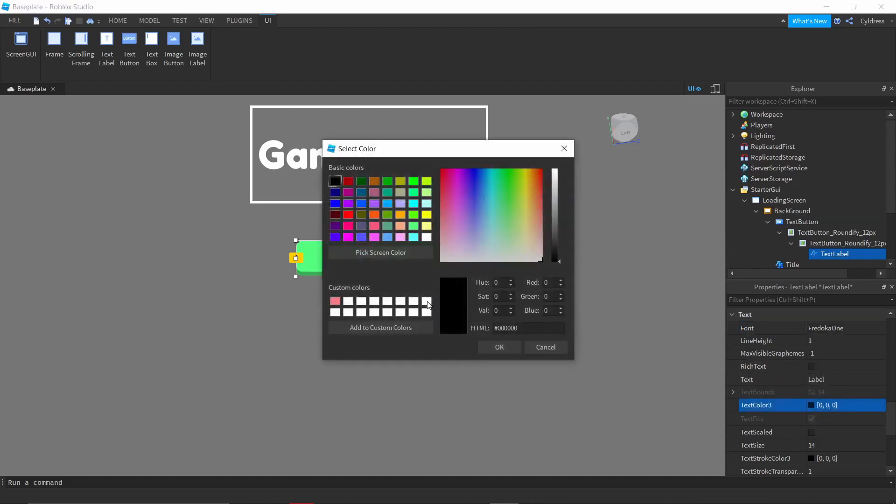
{"action": "left_click", "coordinate": [427, 302]}
{"action": "left_click", "coordinate": [500, 347]}
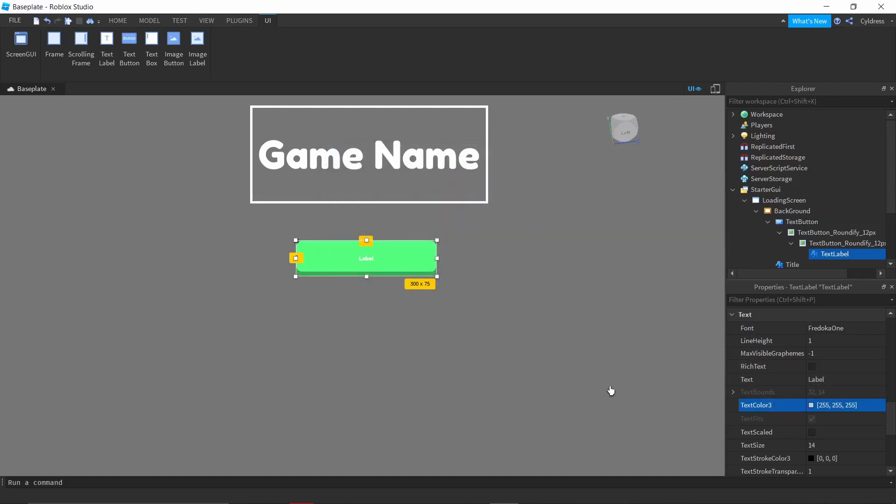
{"action": "left_click", "coordinate": [812, 432]}
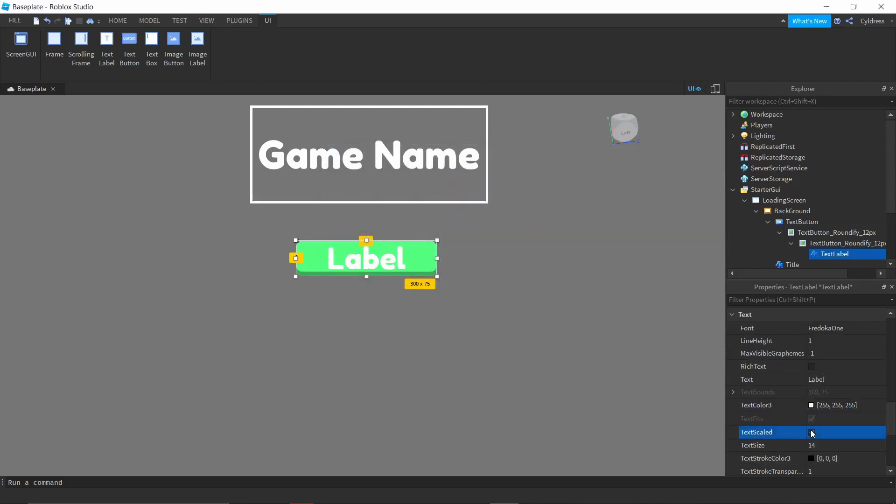
- Change the TextLabel's text to PLAY
{"action": "left_click", "coordinate": [834, 379]}
{"action": "key", "text": "BackSpace"}
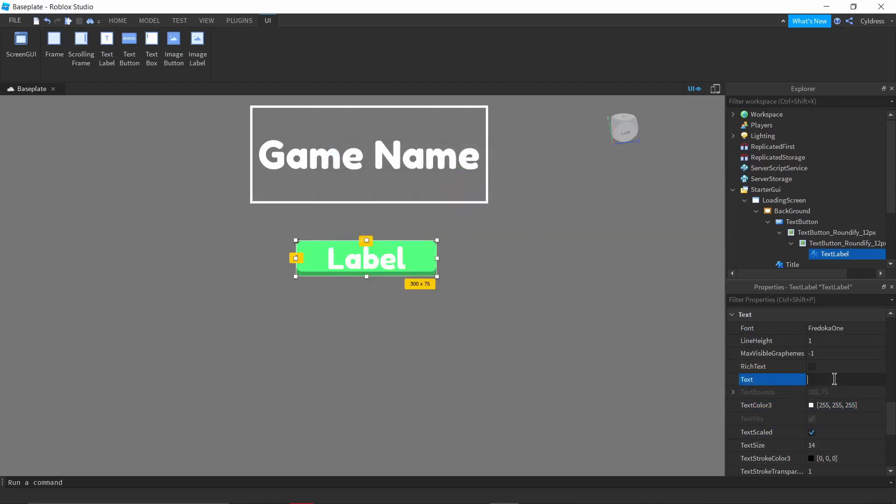
{"action": "key", "text": "Return"}
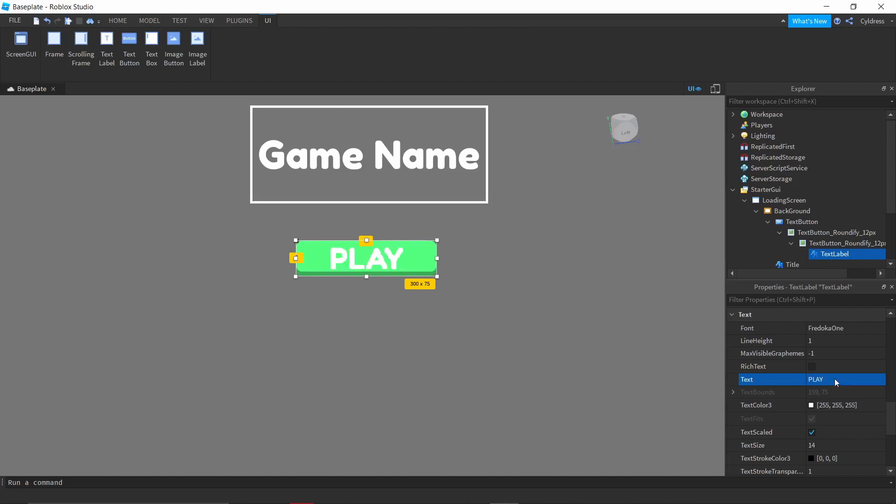
{"action": "left_click", "coordinate": [503, 330]}
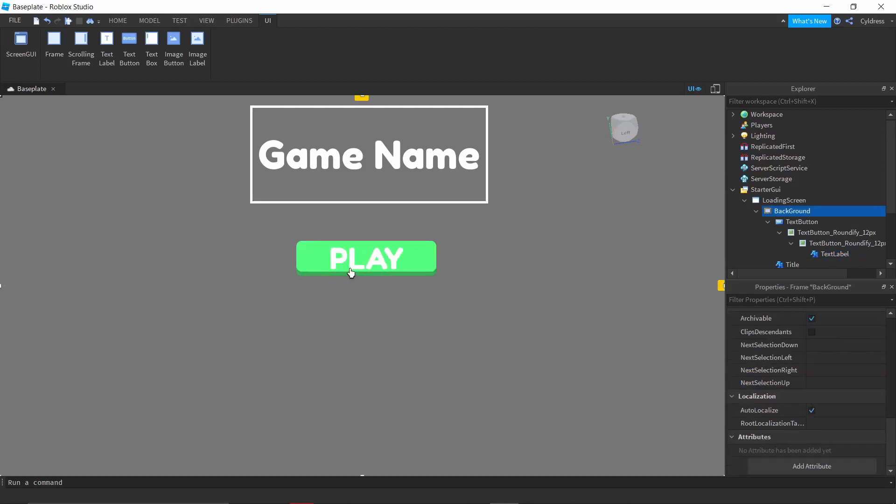
- Resize the PLAY TextLabel to 300 x 66 so it fits the light green layer of the button
{"action": "left_click", "coordinate": [835, 254]}
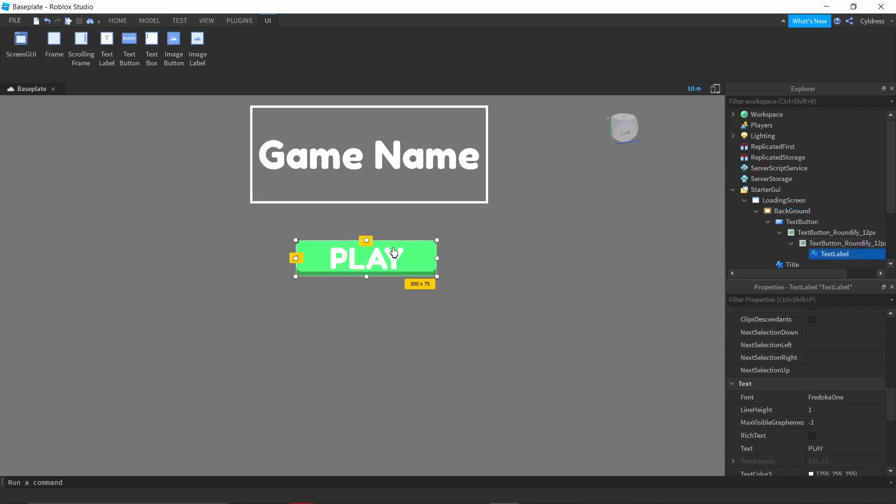
{"action": "left_click_drag", "start_coordinate": [368, 276], "coordinate": [368, 272]}
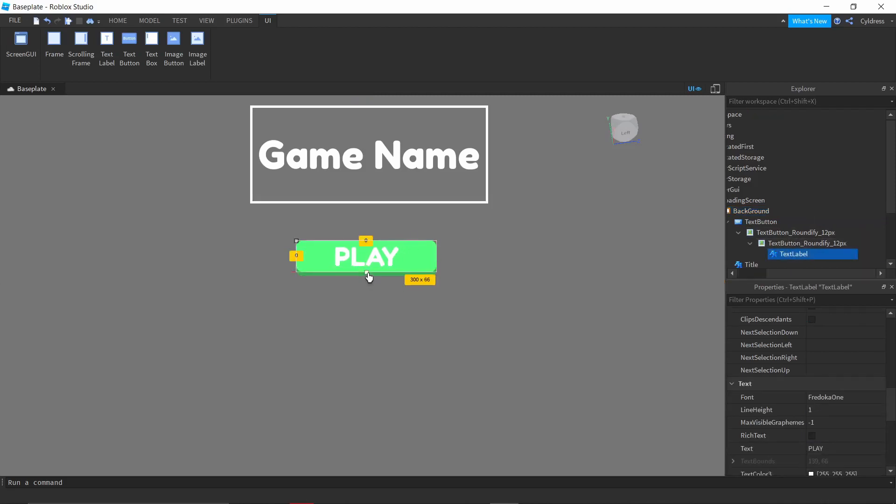
{"action": "left_click", "coordinate": [416, 336]}
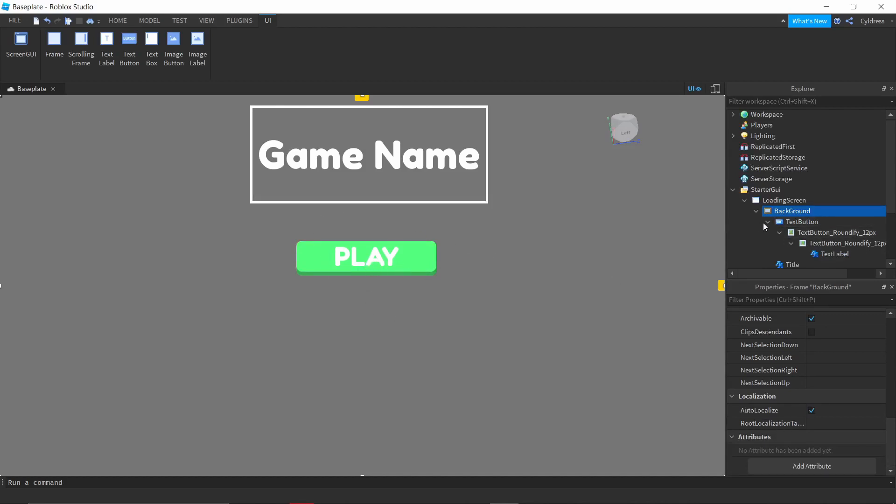
- Rename the TextButton under BackGround as PlayButton and collapse its children
{"action": "left_click", "coordinate": [807, 224]}
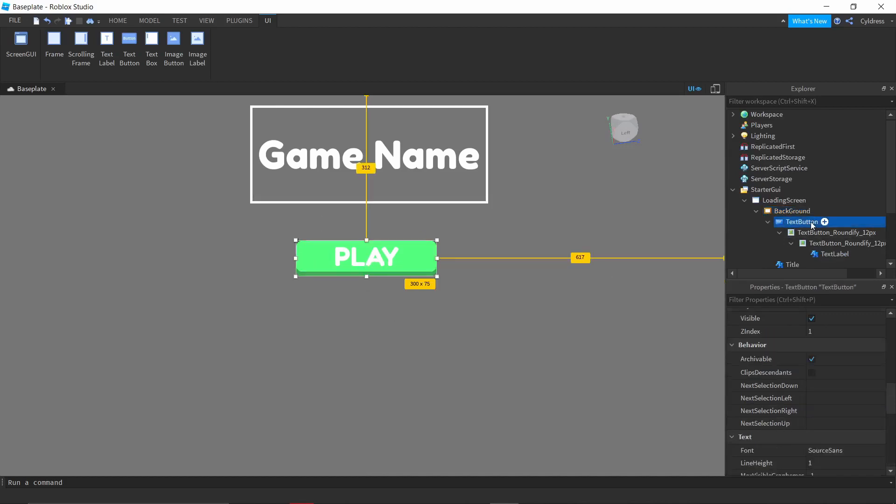
{"action": "left_click", "coordinate": [777, 223]}
{"action": "key", "text": "BackSpace"}
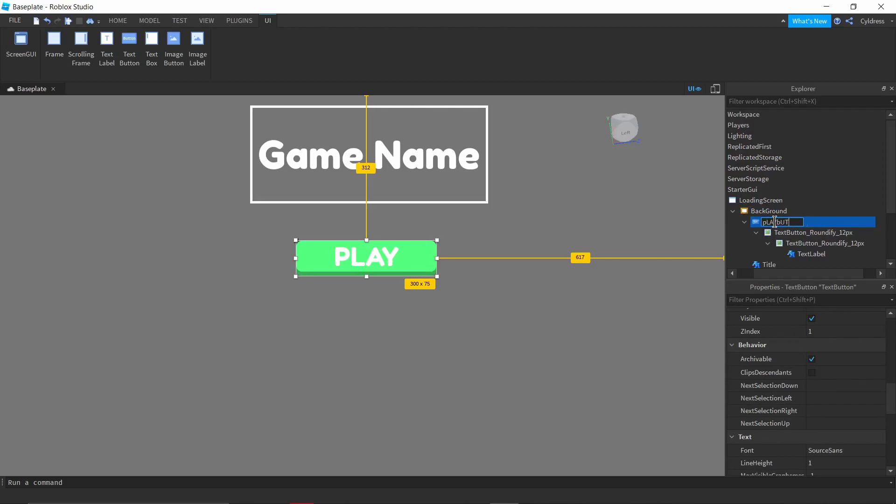
{"action": "key", "text": "BackSpace"}
{"action": "key", "text": "BackSpace"}
{"action": "key", "text": "BackSpace"}
{"action": "type", "text": "n"}
{"action": "key", "text": "Return"}
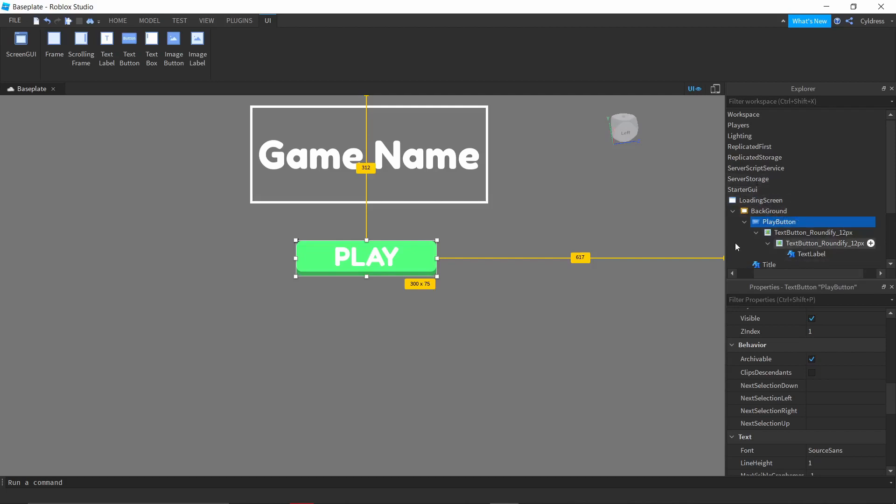
{"action": "left_click", "coordinate": [745, 223]}
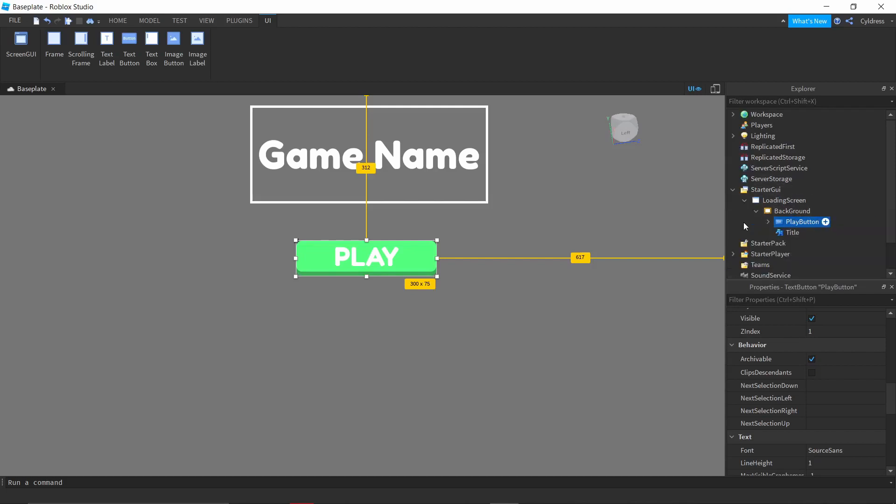
- Duplicate the PlayButton inside the BackGround frame
{"action": "key", "text": "F2"}
{"action": "right_click", "coordinate": [778, 225]}
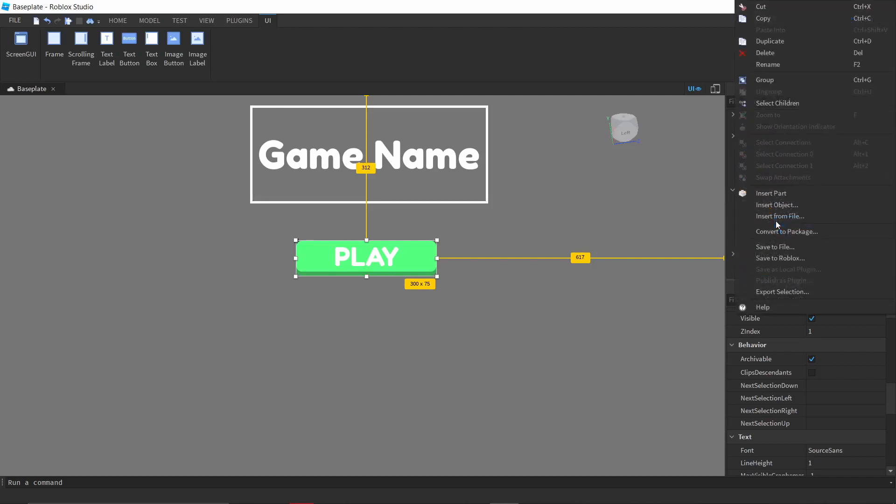
{"action": "left_click", "coordinate": [772, 40]}
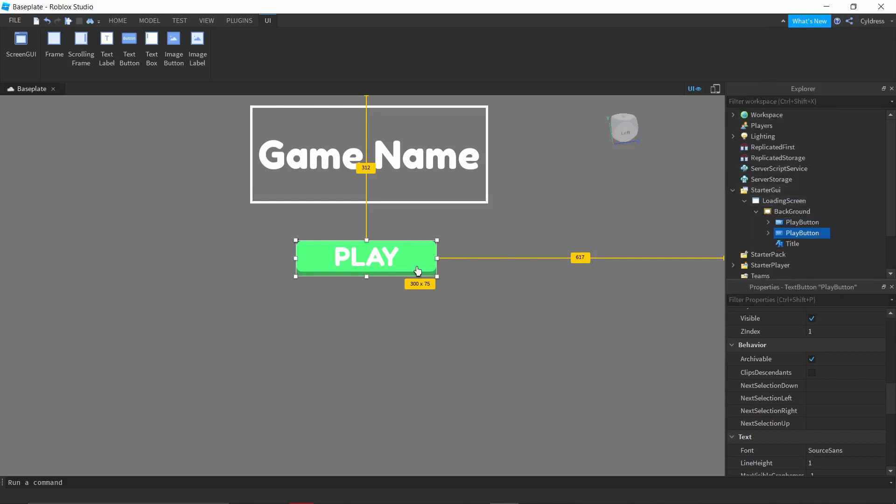
- Move the duplicate's dark green layer, light green layer and PLAY text below the original button and stack them together
{"action": "left_click", "coordinate": [377, 255]}
{"action": "left_click_drag", "start_coordinate": [374, 250], "coordinate": [280, 222]}
{"action": "left_click_drag", "start_coordinate": [370, 259], "coordinate": [372, 308]}
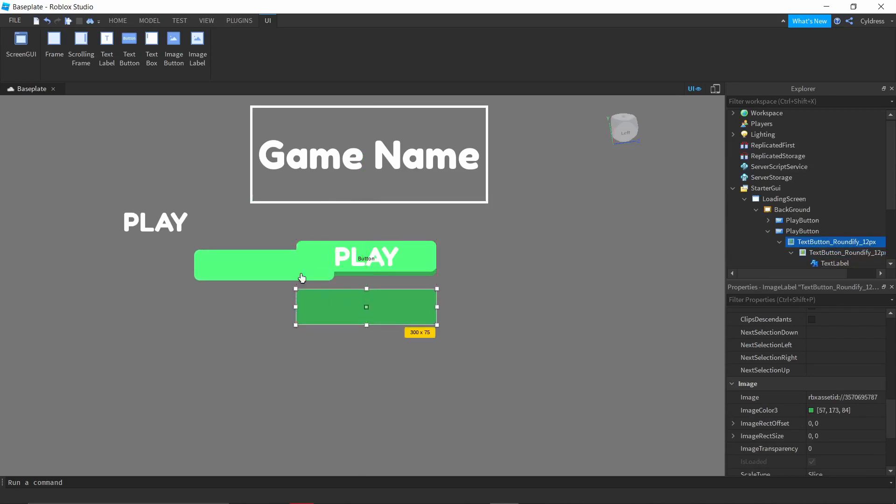
{"action": "left_click_drag", "start_coordinate": [296, 270], "coordinate": [396, 306]}
{"action": "left_click_drag", "start_coordinate": [263, 261], "coordinate": [370, 303]}
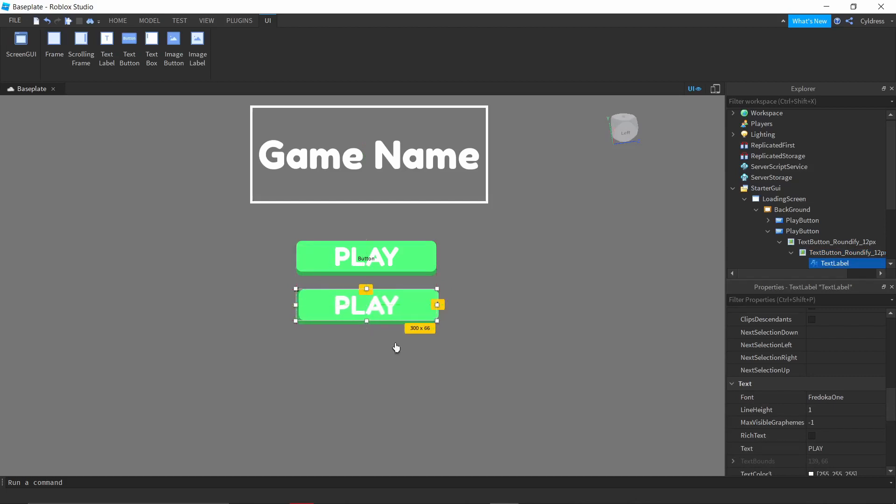
- Move the duplicate's base TextButton just below the original and realign its two green layers and PLAY text on it
{"action": "left_click", "coordinate": [423, 376]}
{"action": "left_click", "coordinate": [413, 310]}
{"action": "mouse_move", "coordinate": [405, 308]}
{"action": "left_mouse_down"}
{"action": "mouse_move", "coordinate": [400, 272]}
{"action": "mouse_move", "coordinate": [387, 309]}
{"action": "left_mouse_up"}
{"action": "left_click_drag", "start_coordinate": [382, 275], "coordinate": [371, 305]}
{"action": "left_click_drag", "start_coordinate": [391, 356], "coordinate": [392, 308]}
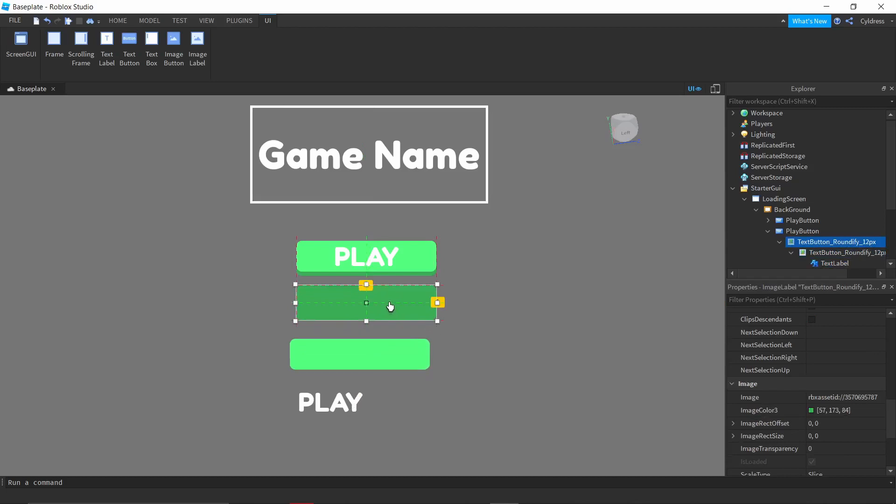
{"action": "left_click_drag", "start_coordinate": [380, 355], "coordinate": [382, 311]}
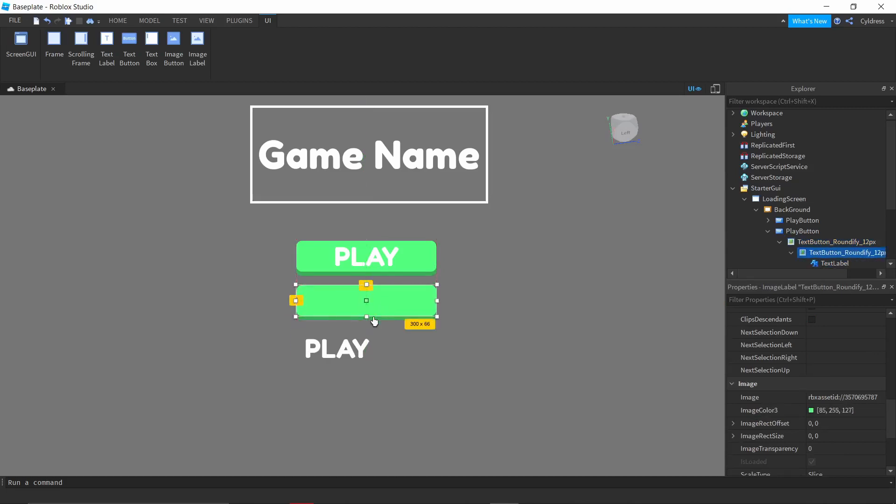
{"action": "left_click_drag", "start_coordinate": [340, 355], "coordinate": [370, 300]}
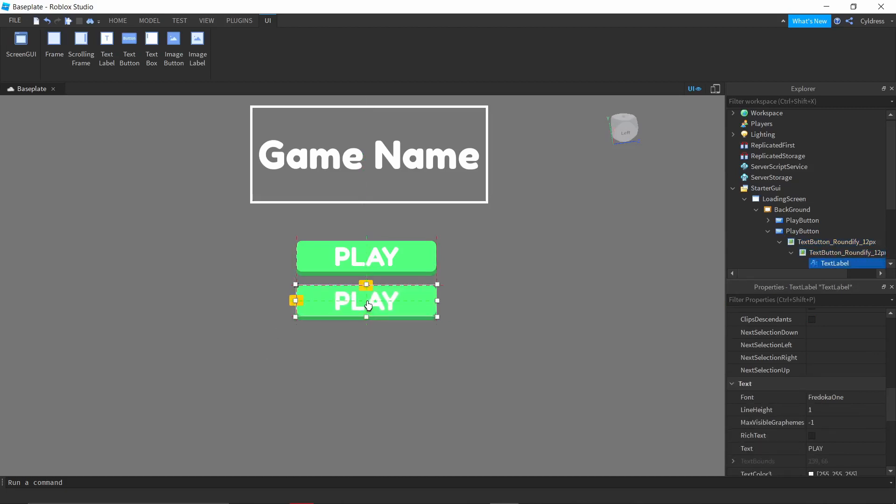
{"action": "left_click", "coordinate": [436, 382]}
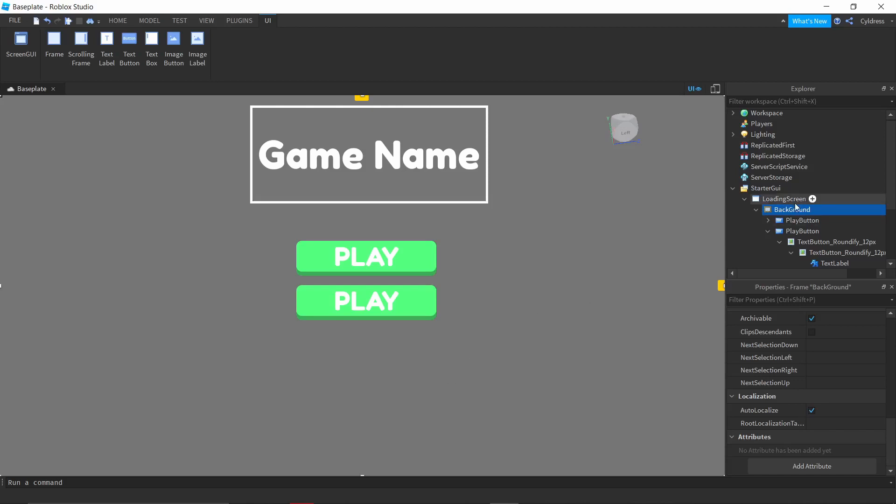
- Collapse the duplicated PlayButton and rename it as CreditsButton
{"action": "scroll", "coordinate": [795, 203], "scroll_direction": "down", "scroll_amount": 1}
{"action": "left_click", "coordinate": [768, 202]}
{"action": "left_click", "coordinate": [794, 203]}
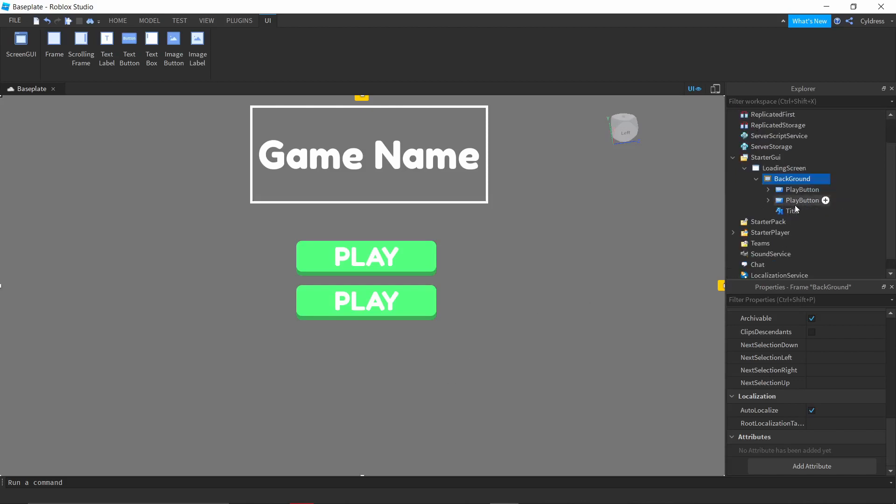
{"action": "left_click", "coordinate": [796, 205]}
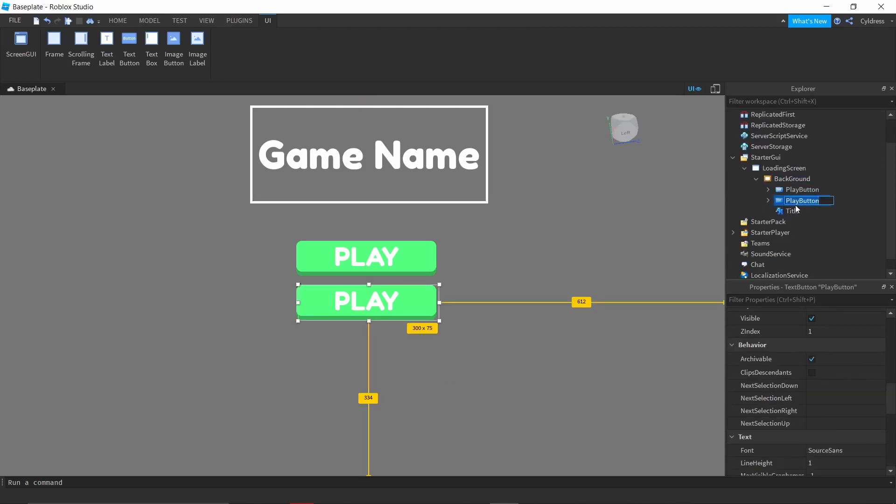
{"action": "key", "text": "BackSpace"}
{"action": "type", "text": "Settting"}
{"action": "key", "text": "BackSpace"}
{"action": "key", "text": "BackSpace"}
{"action": "key", "text": "BackSpace"}
{"action": "type", "text": "b"}
{"action": "key", "text": "BackSpace"}
{"action": "type", "text": "Button"}
{"action": "key", "text": "Return"}
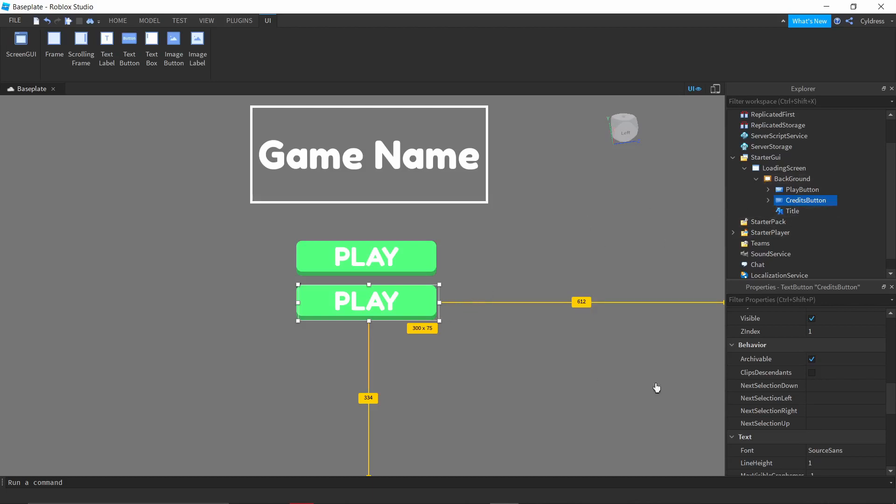
{"action": "scroll", "coordinate": [834, 382], "scroll_direction": "down", "scroll_amount": 3}
{"action": "left_click", "coordinate": [832, 337]}
{"action": "left_click", "coordinate": [833, 337]}
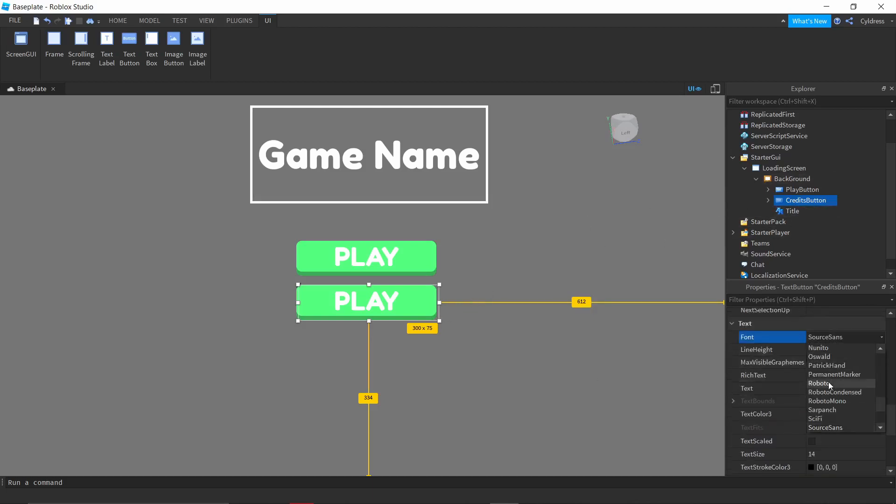
{"action": "scroll", "coordinate": [828, 387], "scroll_direction": "up", "scroll_amount": 4}
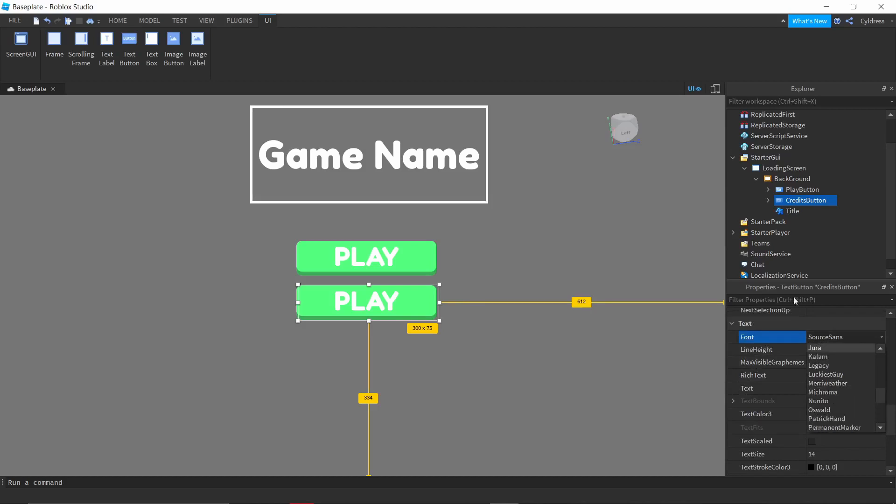
- Set the ImageColor3 of the CreditsButton's inner TextButton_Roundify_12px image to light yellow (255, 255, 127)
{"action": "left_click", "coordinate": [767, 201]}
{"action": "left_click", "coordinate": [797, 213]}
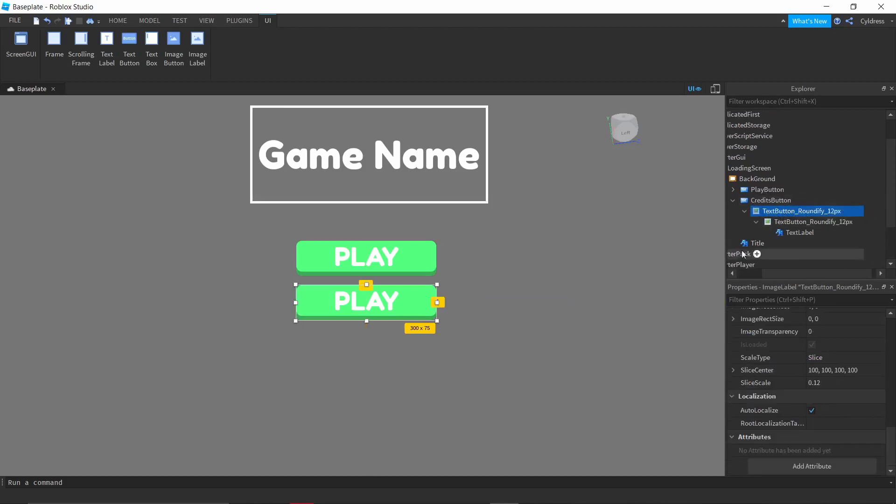
{"action": "left_click", "coordinate": [793, 223]}
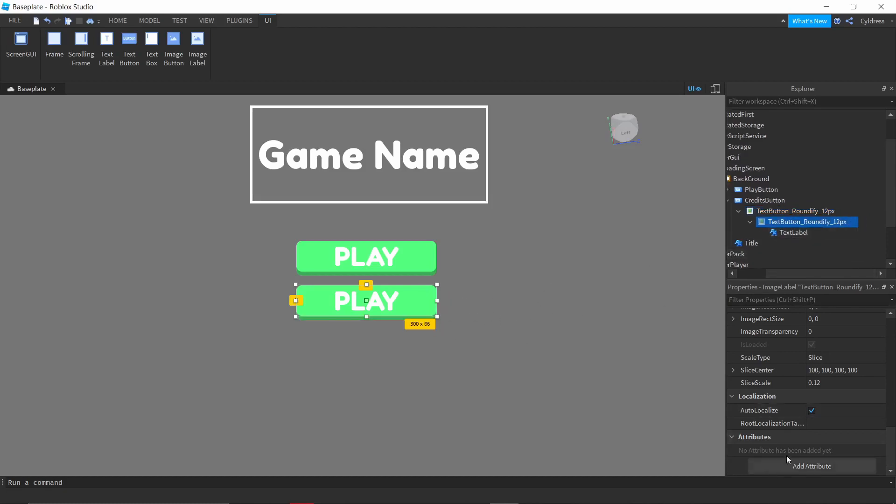
{"action": "scroll", "coordinate": [828, 374], "scroll_direction": "up", "scroll_amount": 2}
{"action": "scroll", "coordinate": [829, 373], "scroll_direction": "up", "scroll_amount": 1}
{"action": "left_click", "coordinate": [811, 407]}
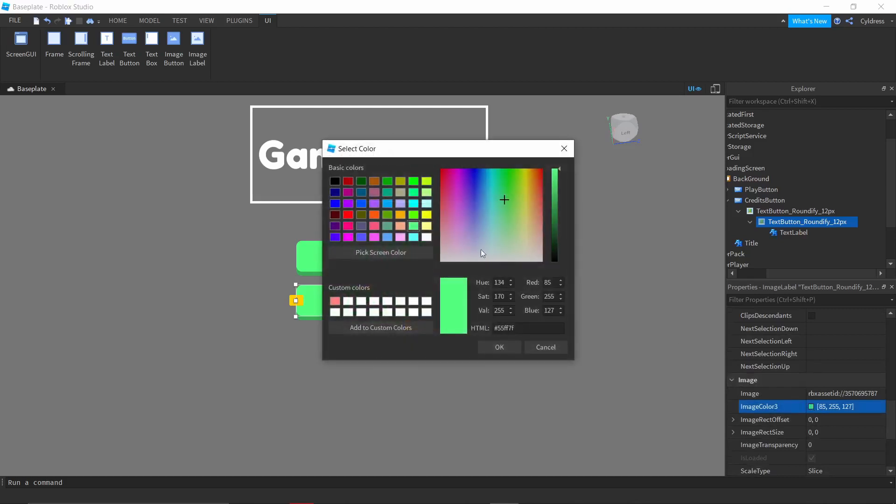
{"action": "left_click", "coordinate": [426, 225]}
{"action": "left_click", "coordinate": [506, 346]}
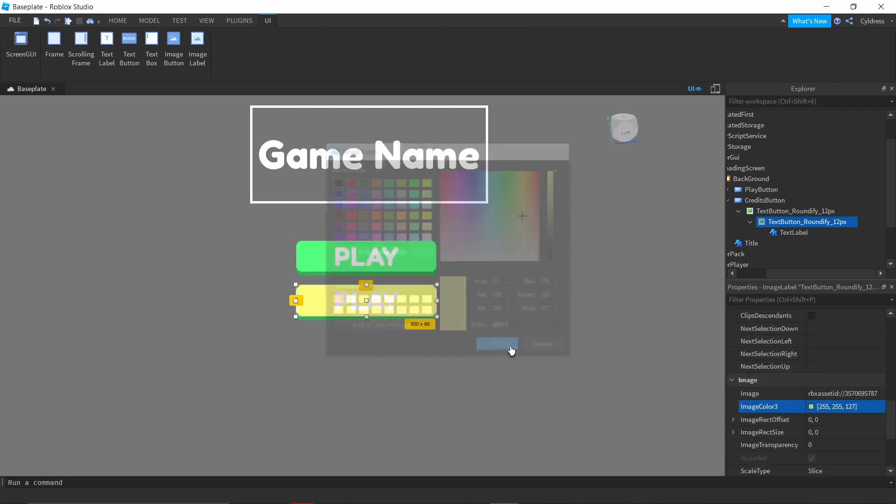
- Set the ImageColor3 of the CreditsButton's outer TextButton_Roundify_12px image to a darker shade of light yellow (255, 255, 127)
{"action": "left_click", "coordinate": [777, 212]}
{"action": "left_click_drag", "start_coordinate": [786, 274], "coordinate": [780, 274]}
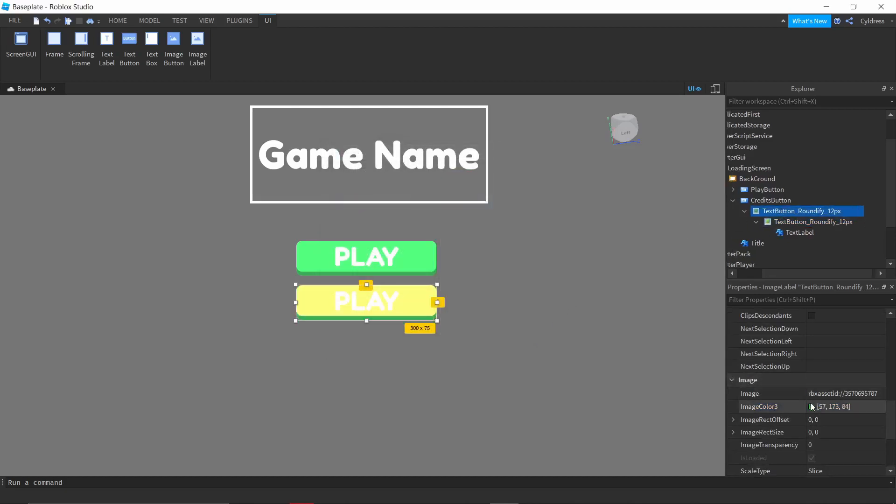
{"action": "left_click", "coordinate": [812, 407]}
{"action": "left_click", "coordinate": [426, 226]}
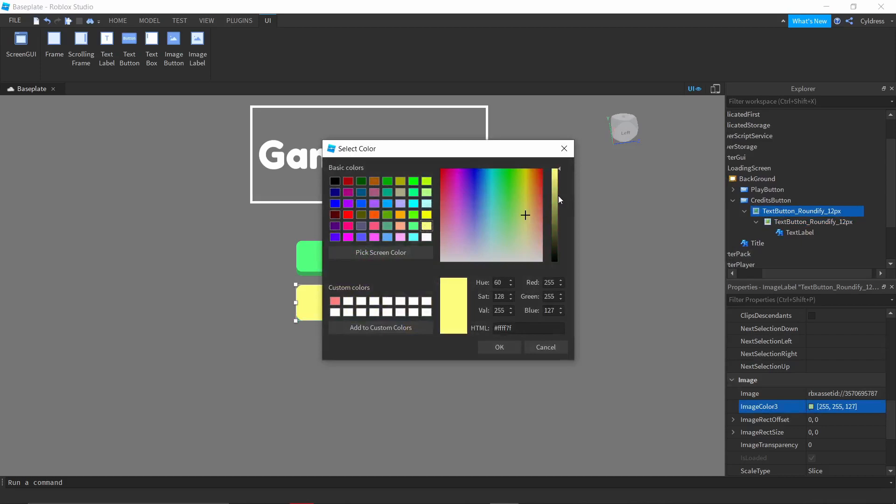
{"action": "left_click_drag", "start_coordinate": [556, 194], "coordinate": [555, 199]}
{"action": "left_click", "coordinate": [506, 349]}
{"action": "left_click", "coordinate": [584, 392]}
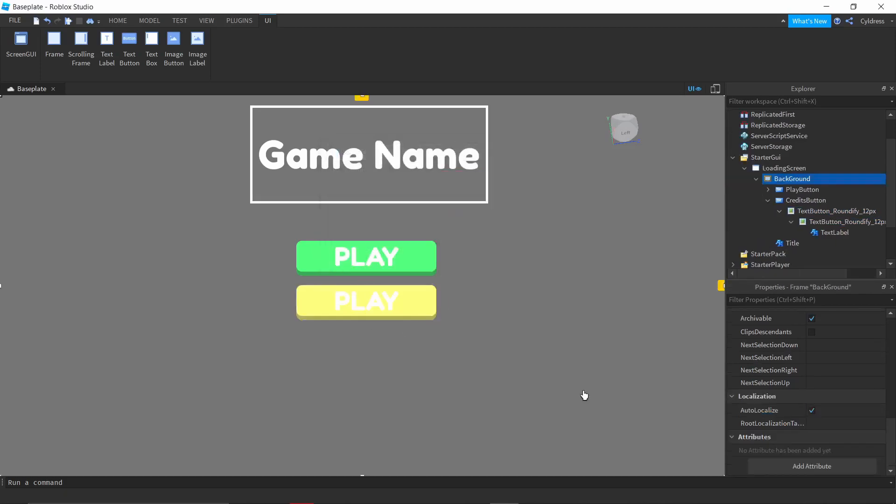
- Change the text of the CreditsButton's TextLabel to CREDITS
{"action": "left_click", "coordinate": [827, 232]}
{"action": "scroll", "coordinate": [841, 422], "scroll_direction": "down", "scroll_amount": 2}
{"action": "left_click", "coordinate": [844, 372]}
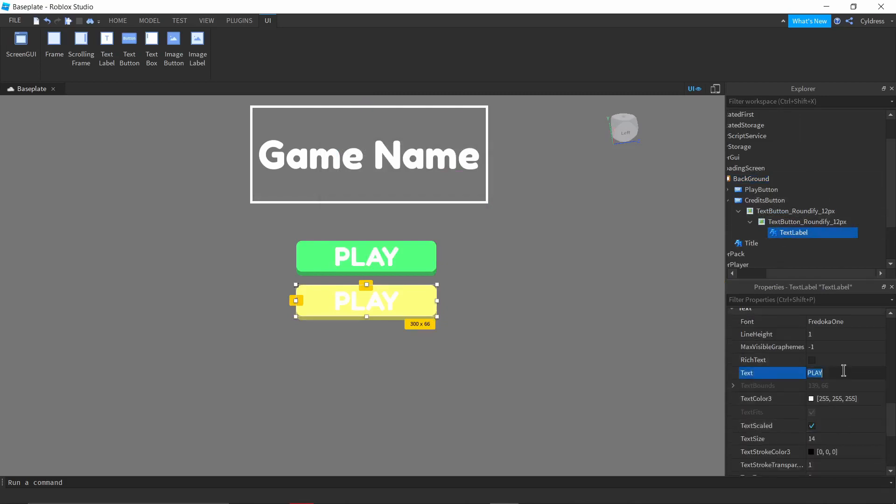
{"action": "key", "text": "BackSpace"}
{"action": "type", "text": "CREDITS"}
{"action": "key", "text": "Return"}
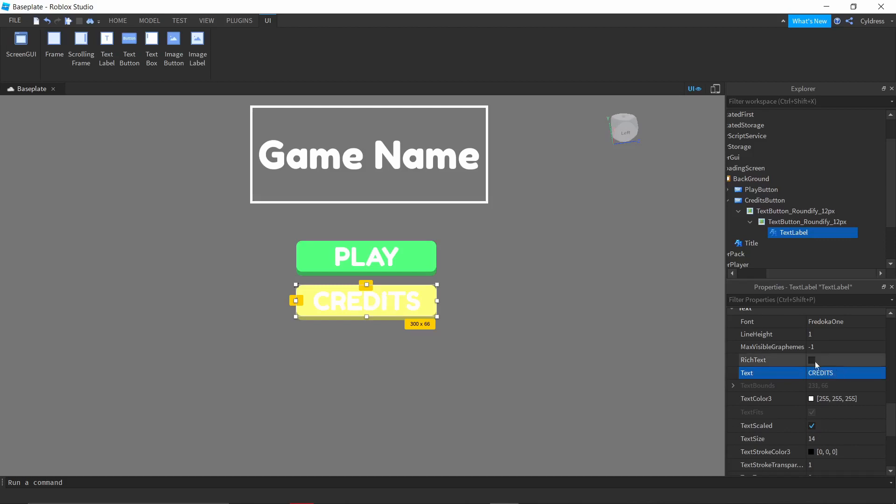
{"action": "left_click", "coordinate": [577, 346]}
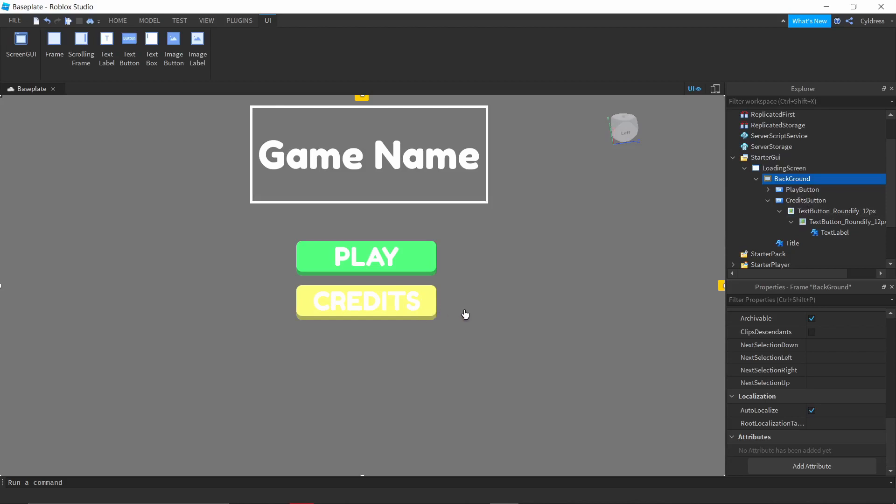
- Hide both CreditsButton and PlayButton by turning off their Visible property
{"action": "left_click", "coordinate": [768, 200]}
{"action": "left_click", "coordinate": [800, 201]}
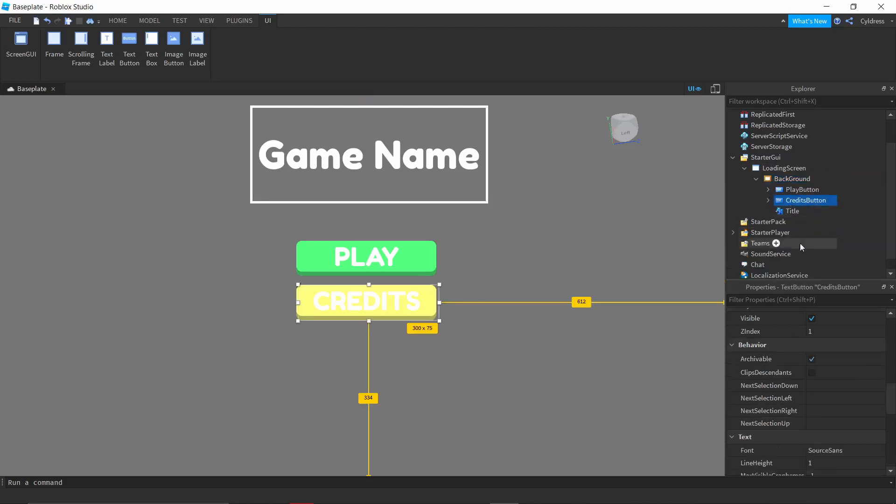
{"action": "scroll", "coordinate": [794, 355], "scroll_direction": "up", "scroll_amount": 5}
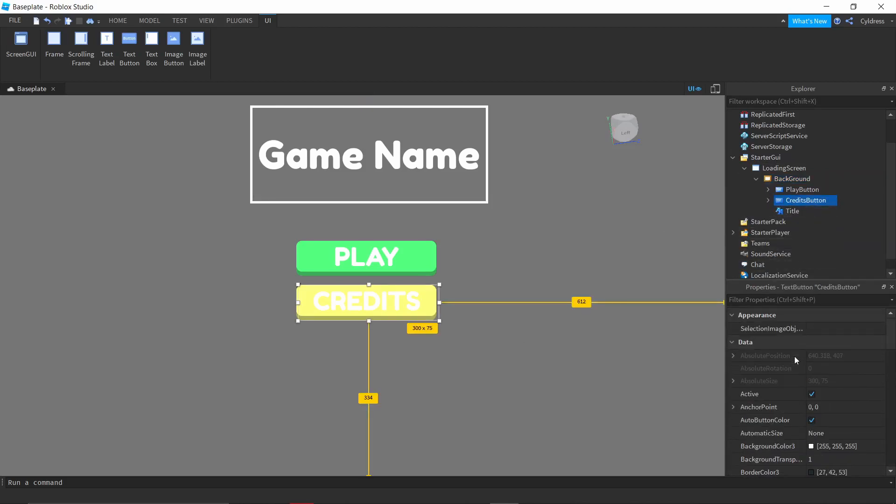
{"action": "scroll", "coordinate": [758, 351], "scroll_direction": "down", "scroll_amount": 5}
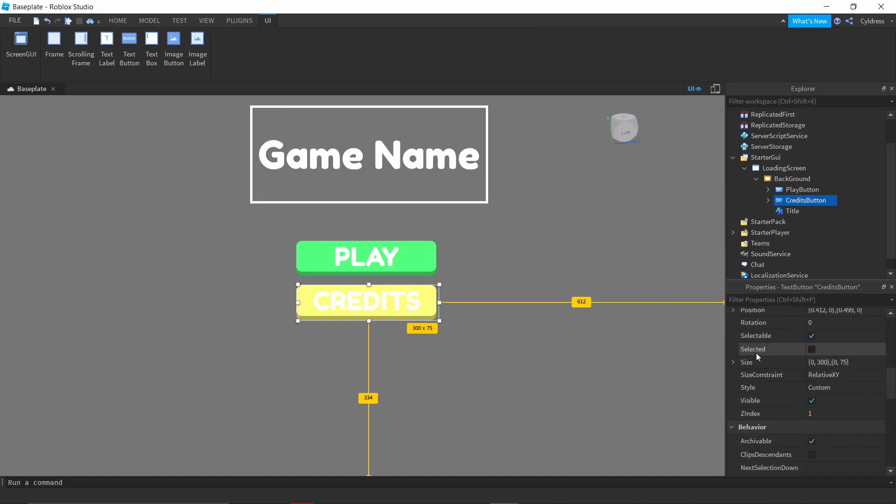
{"action": "left_click", "coordinate": [811, 401]}
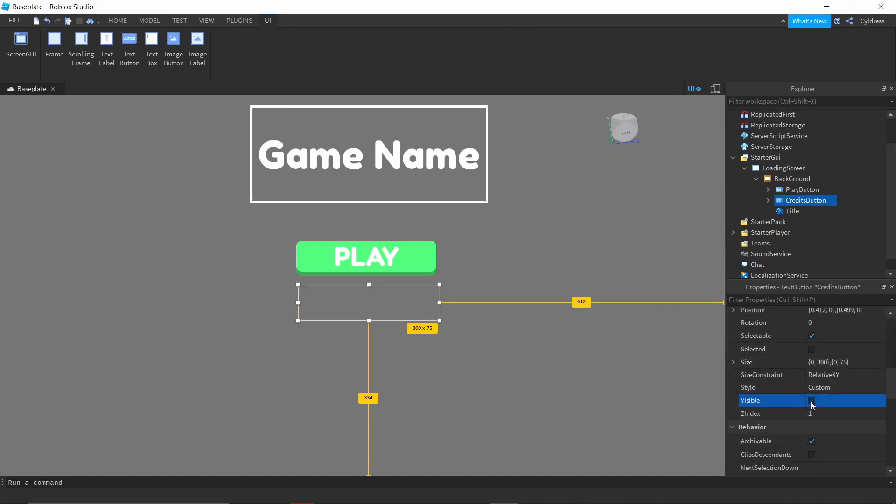
{"action": "left_click", "coordinate": [803, 190]}
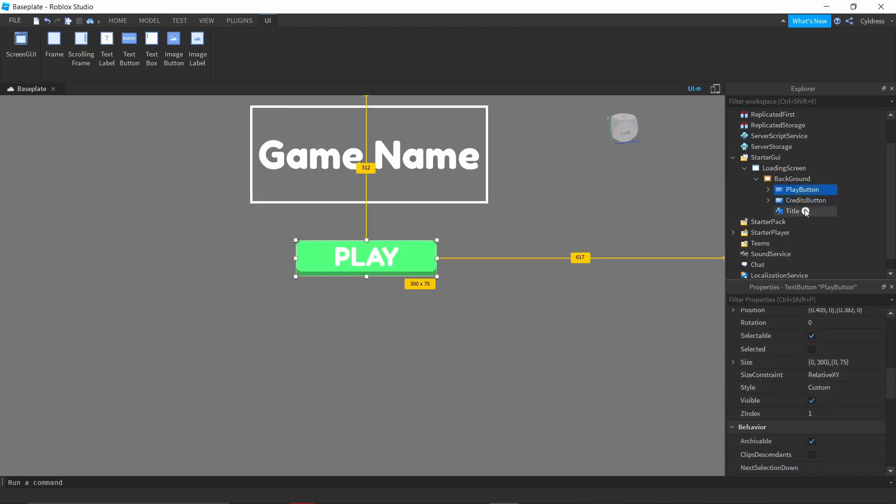
{"action": "left_click", "coordinate": [812, 401]}
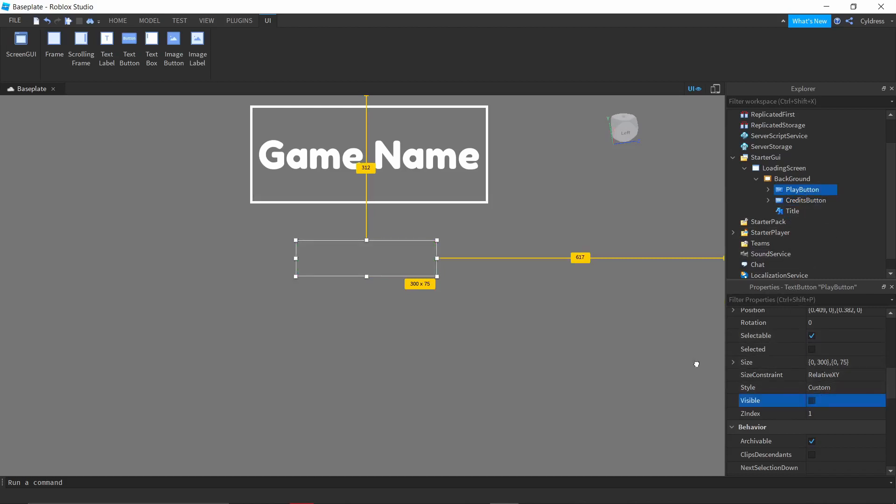
{"action": "left_click", "coordinate": [536, 342]}
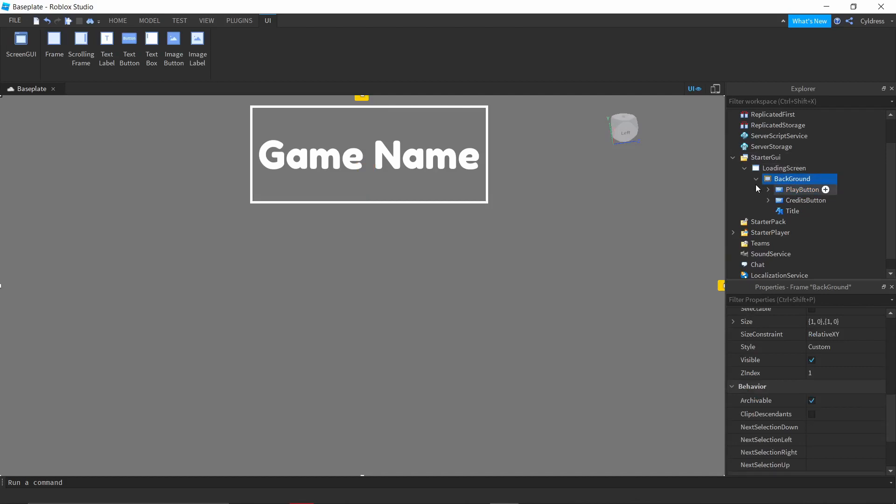
- Collapse BackGround, add a Frame to LoadingScreen and move it to the lower middle of the screen, at about {0.477, 0},{0.725, 0}
{"action": "left_click", "coordinate": [756, 179]}
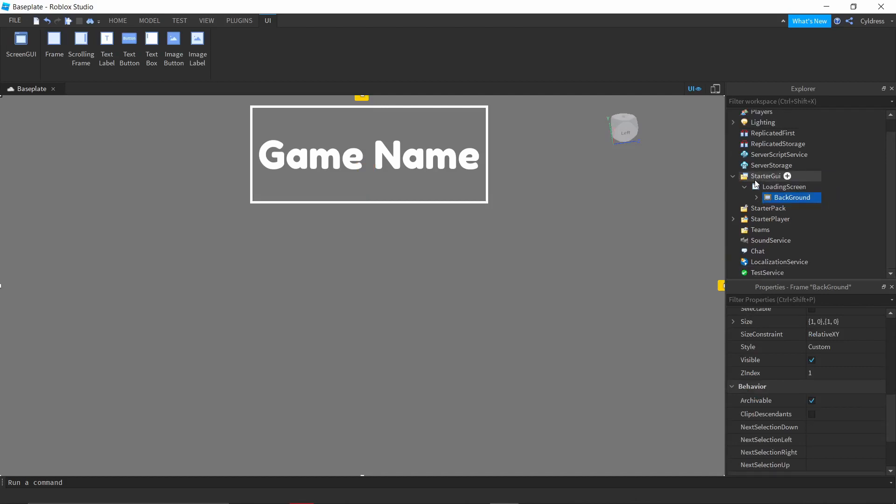
{"action": "left_click", "coordinate": [812, 186]}
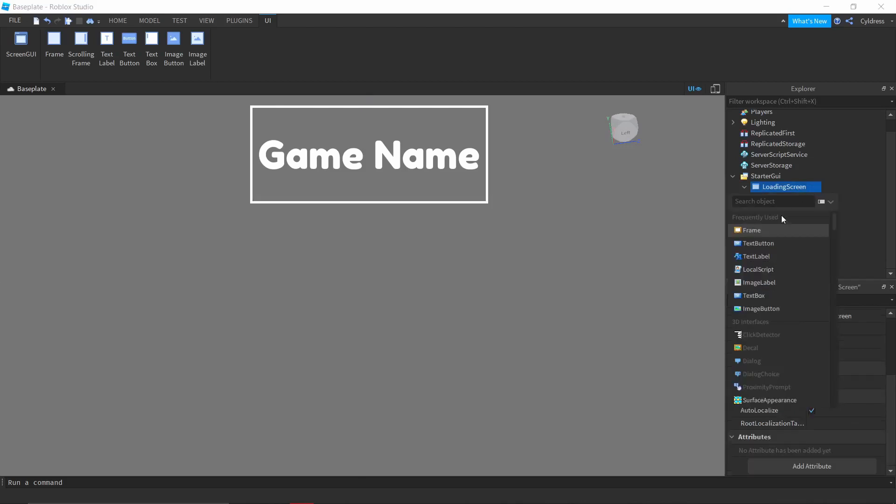
{"action": "left_click", "coordinate": [752, 231]}
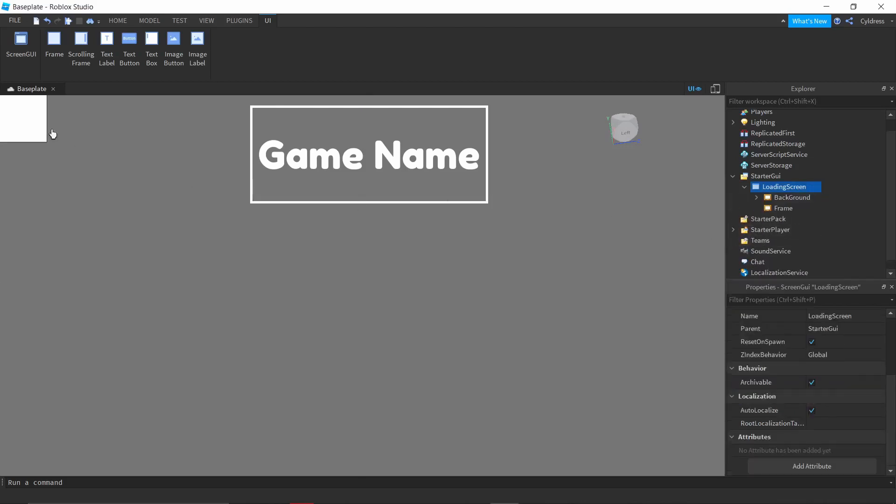
{"action": "left_click_drag", "start_coordinate": [22, 125], "coordinate": [369, 394]}
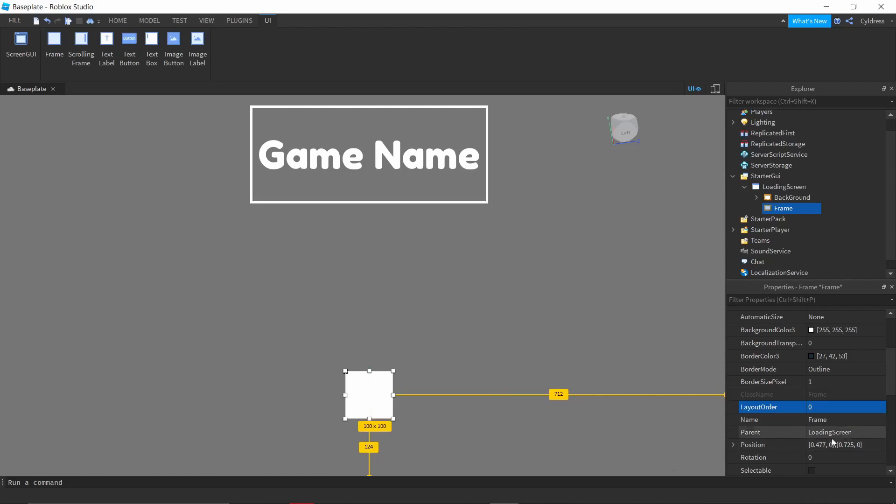
- Set the new Frame's size to {0, 750},{0, 100} and centre it below the title, at about {0.268, 0},{0.768, 0}
{"action": "scroll", "coordinate": [838, 423], "scroll_direction": "down", "scroll_amount": 2}
{"action": "scroll", "coordinate": [838, 423], "scroll_direction": "down", "scroll_amount": 1}
{"action": "left_click", "coordinate": [859, 371]}
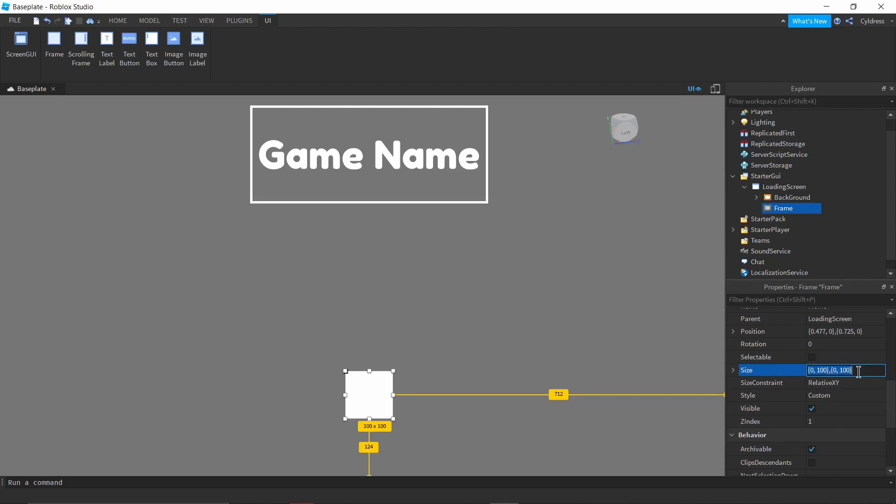
{"action": "key", "text": "BackSpace"}
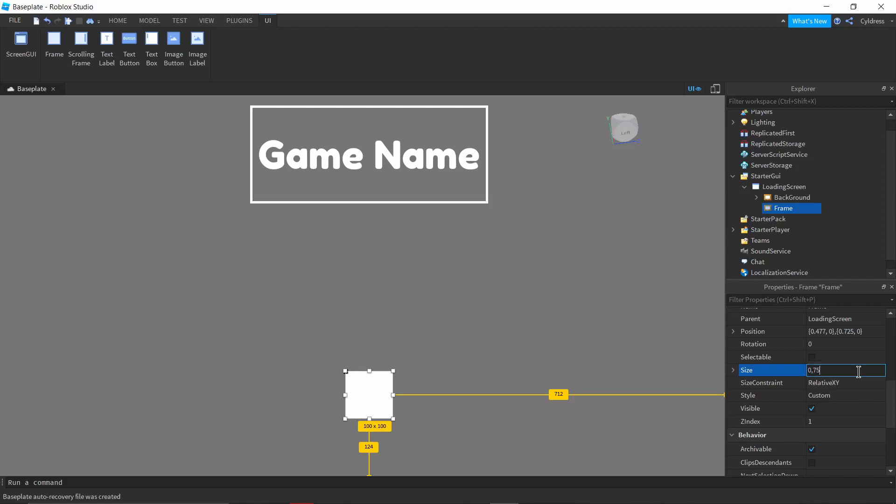
{"action": "type", "text": "0"}
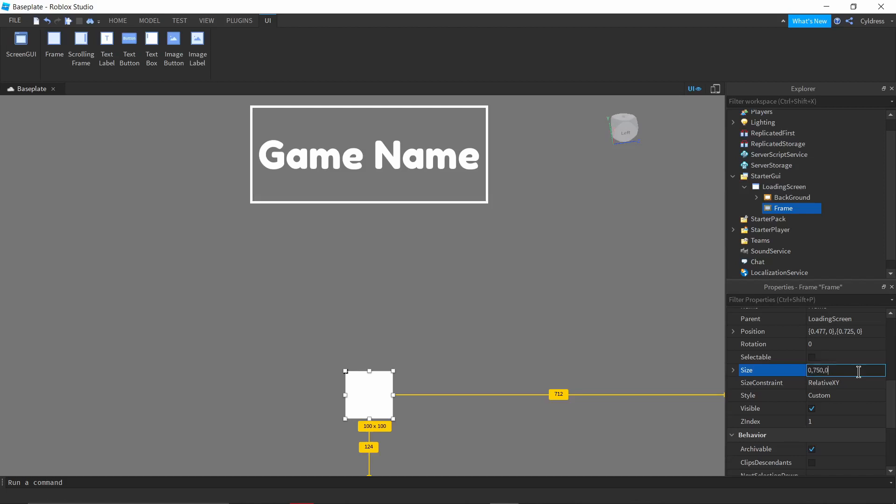
{"action": "type", "text": "},{0, 100"}
{"action": "key", "text": "Return"}
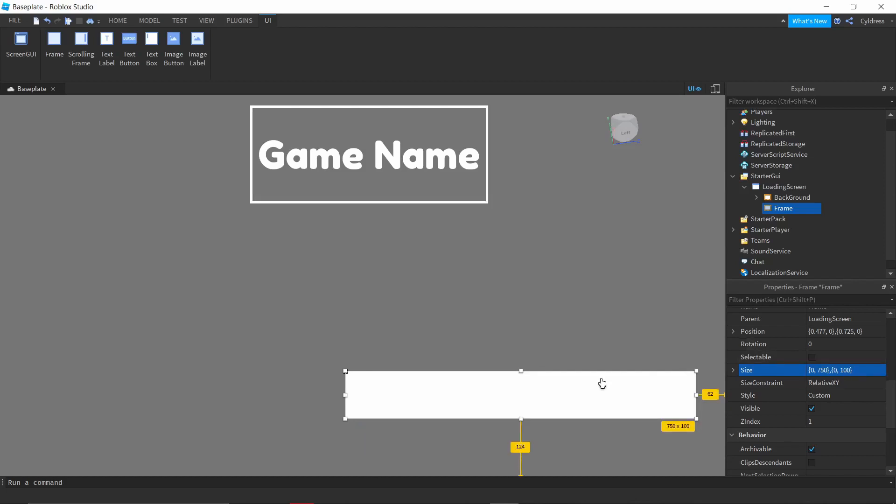
{"action": "left_click_drag", "start_coordinate": [601, 385], "coordinate": [450, 406]}
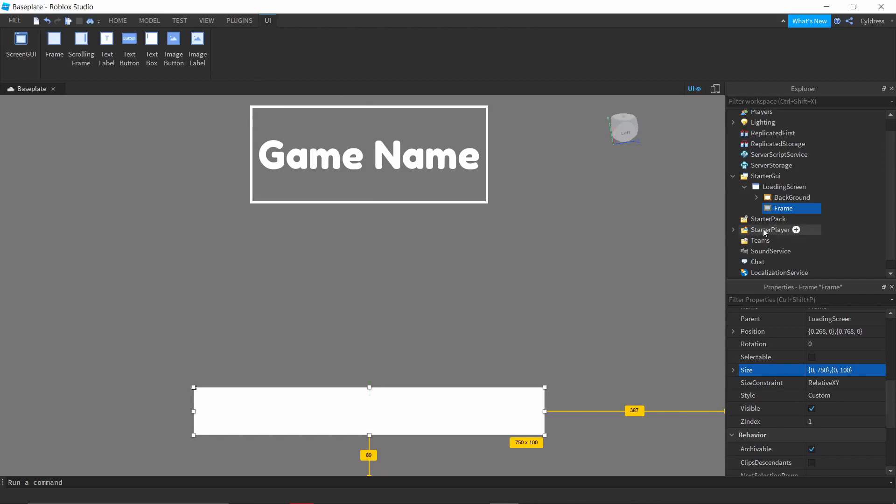
- Rename the new Frame as LoadingHolder
{"action": "double_click", "coordinate": [783, 210]}
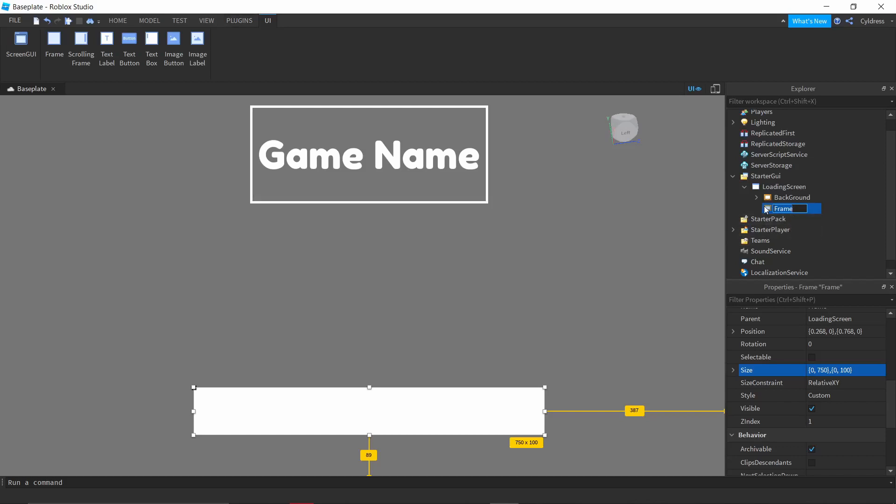
{"action": "key", "text": "BackSpace"}
{"action": "type", "text": "h"}
{"action": "type", "text": "Load"}
{"action": "type", "text": "ingHolder"}
{"action": "key", "text": "Return"}
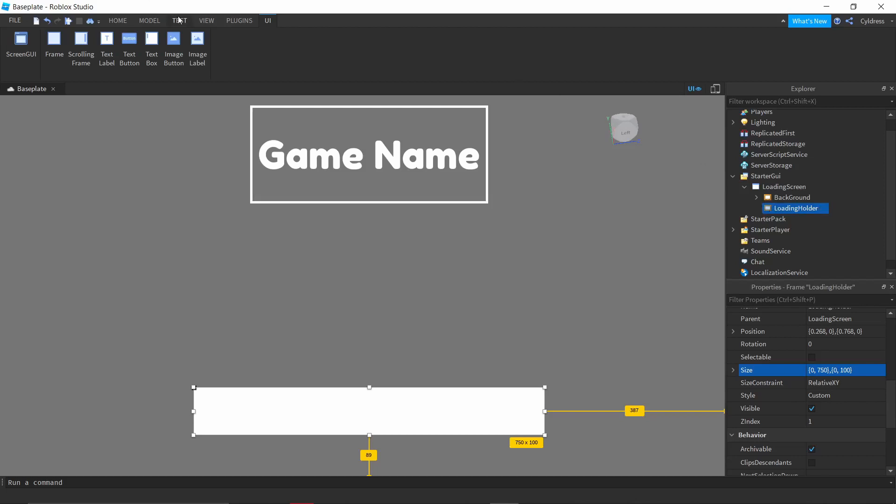
- Round the corners of LoadingHolder with Roundify at size 12, keeping BackGround in its original position
{"action": "left_click", "coordinate": [229, 24]}
{"action": "left_click", "coordinate": [374, 46]}
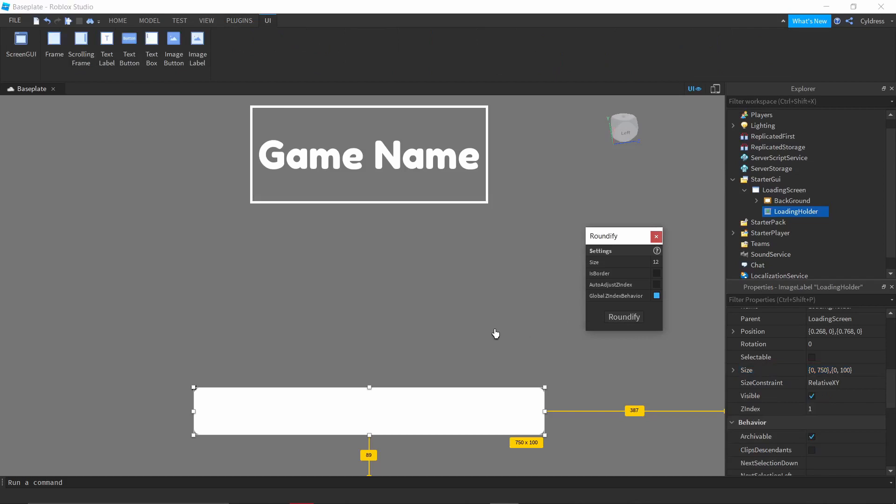
{"action": "left_click", "coordinate": [466, 327]}
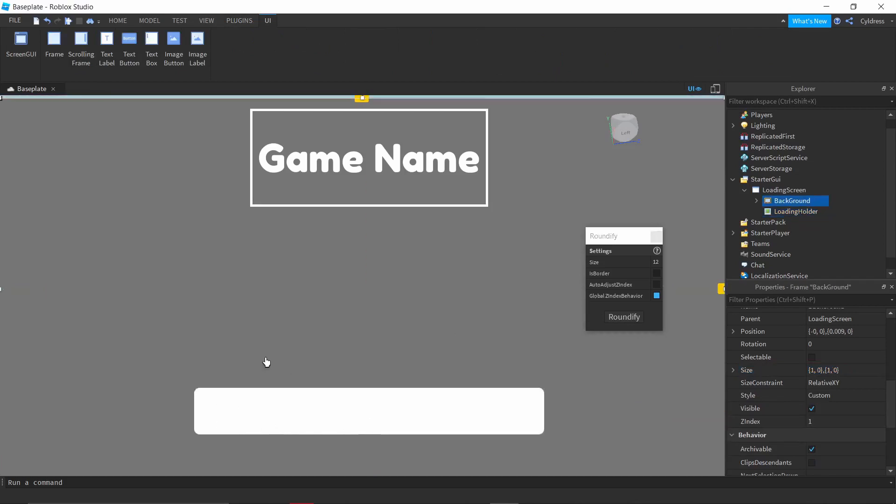
{"action": "left_click_drag", "start_coordinate": [267, 362], "coordinate": [286, 357]}
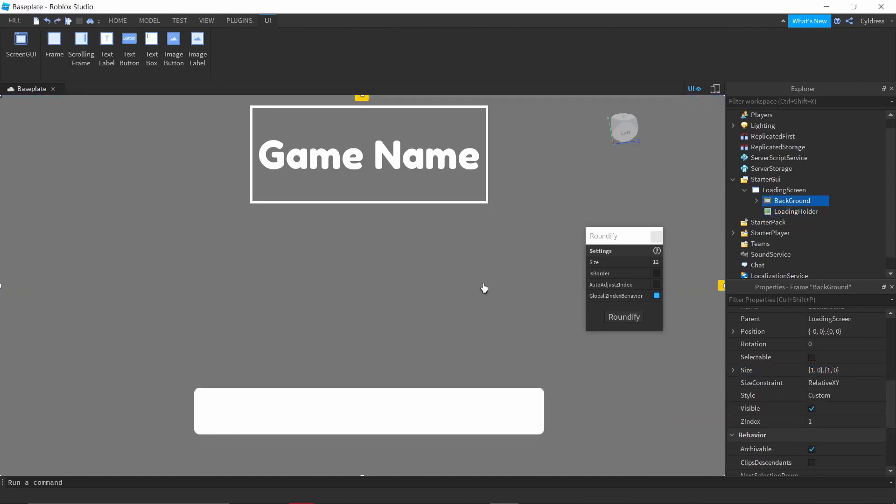
{"action": "left_click", "coordinate": [786, 215]}
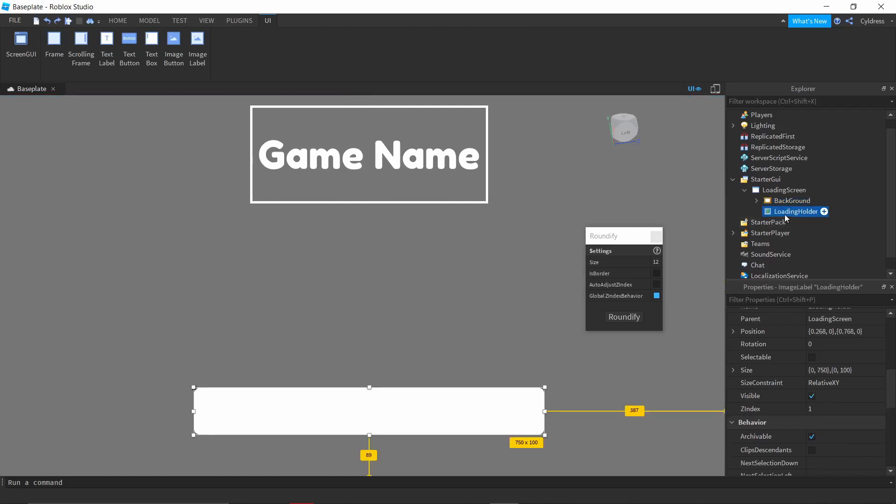
{"action": "left_click", "coordinate": [824, 212]}
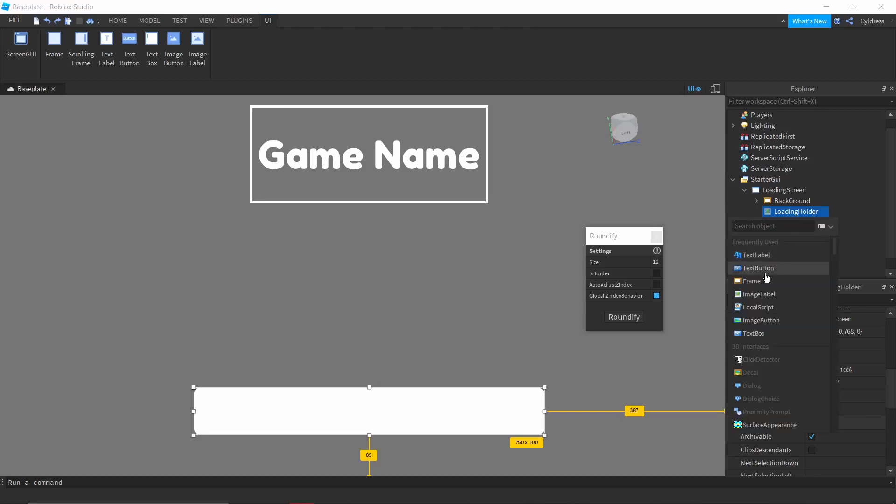
{"action": "left_click", "coordinate": [793, 213]}
{"action": "left_click", "coordinate": [794, 213]}
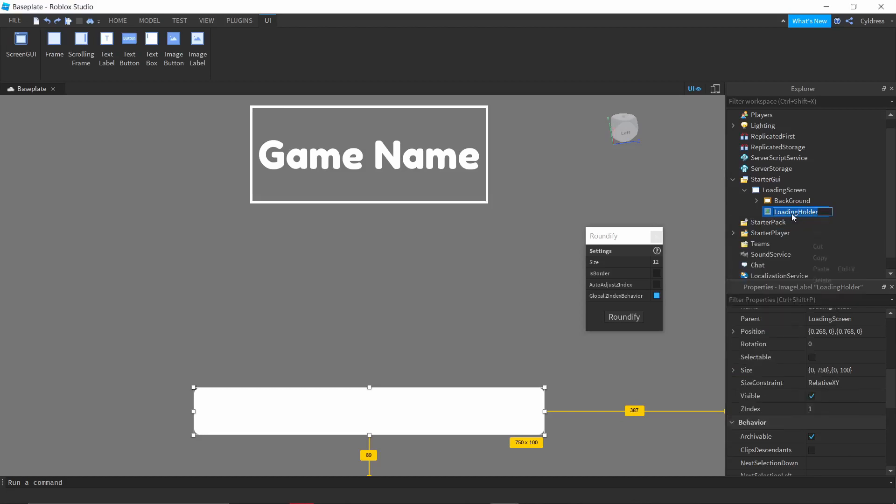
{"action": "right_click", "coordinate": [793, 214]}
{"action": "left_click", "coordinate": [605, 176]}
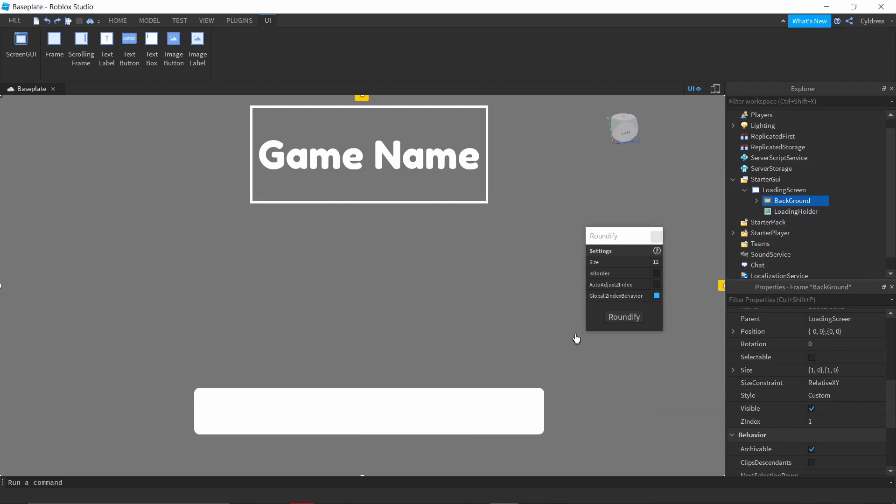
- Duplicate LoadingHolder, nest the copy inside the original and align it over the original bar
{"action": "left_click", "coordinate": [788, 212]}
{"action": "right_click", "coordinate": [788, 212]}
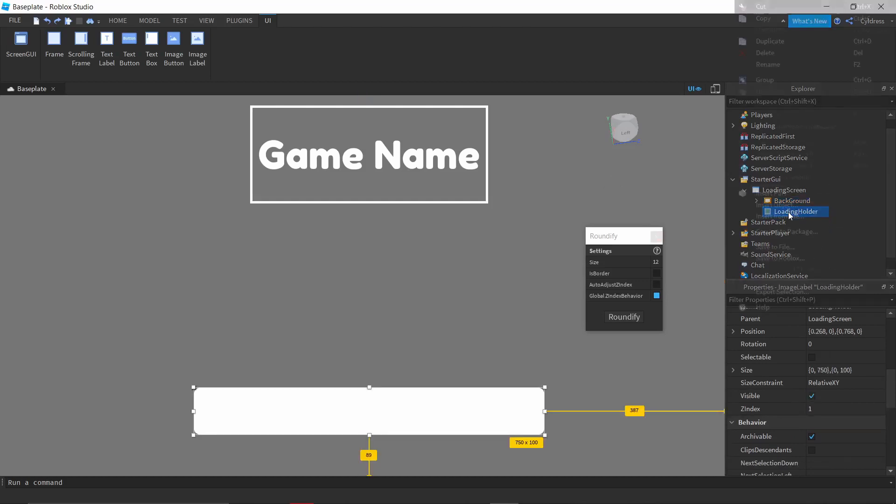
{"action": "left_click", "coordinate": [773, 41]}
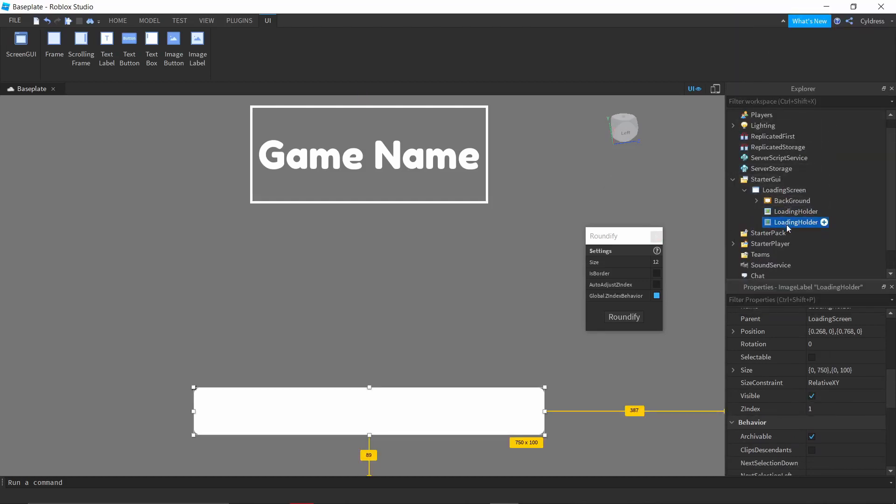
{"action": "left_click_drag", "start_coordinate": [795, 224], "coordinate": [794, 218]}
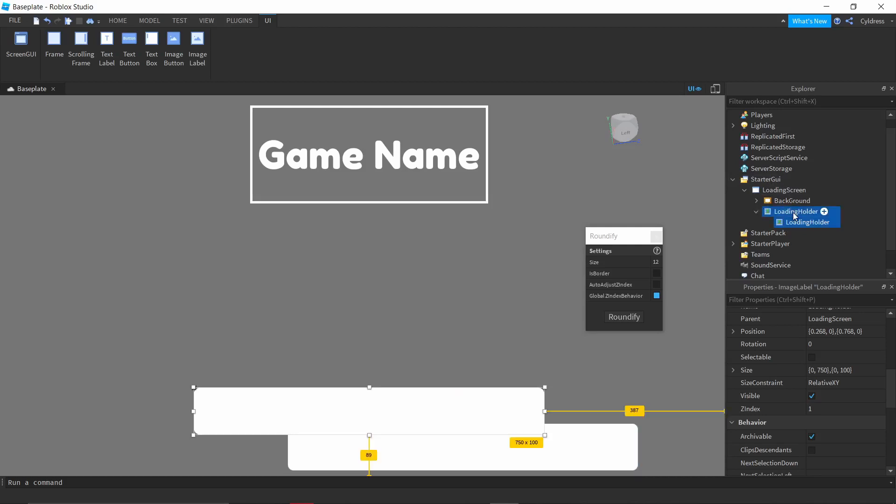
{"action": "left_click_drag", "start_coordinate": [584, 456], "coordinate": [489, 414]}
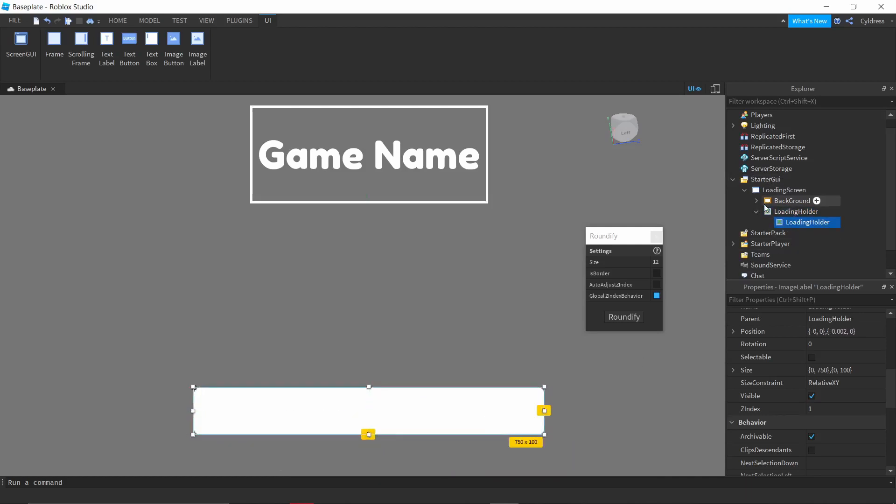
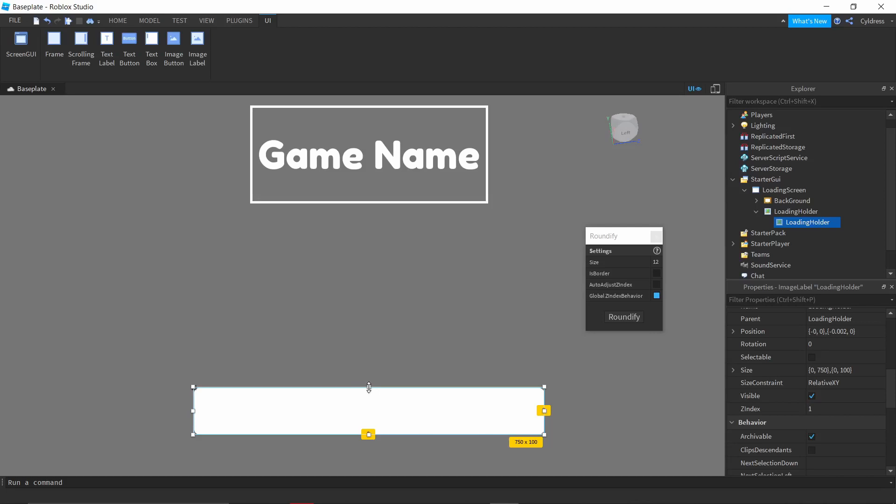
- Set the outer LoadingHolder's ImageColor3 to [90, 90, 90]
{"action": "left_click_drag", "start_coordinate": [369, 387], "coordinate": [369, 387]}
{"action": "left_click", "coordinate": [833, 212]}
{"action": "scroll", "coordinate": [801, 386], "scroll_direction": "down", "scroll_amount": 2}
{"action": "scroll", "coordinate": [801, 386], "scroll_direction": "down", "scroll_amount": 3}
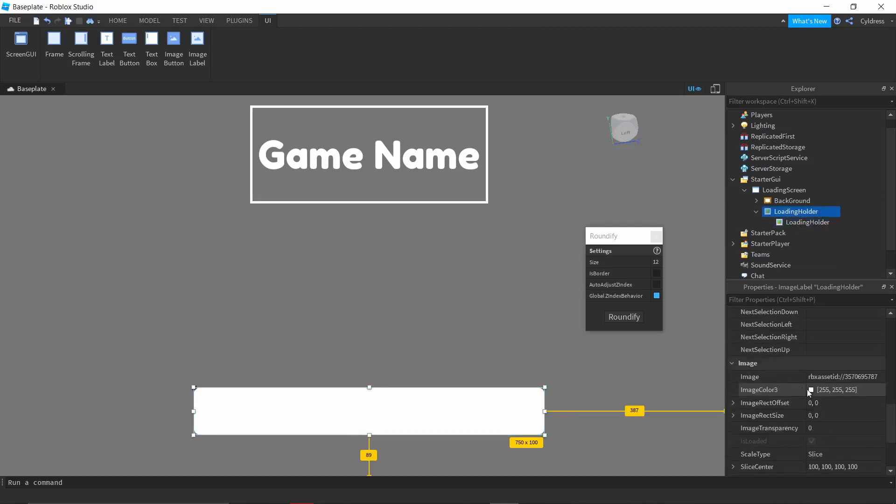
{"action": "left_click", "coordinate": [839, 393]}
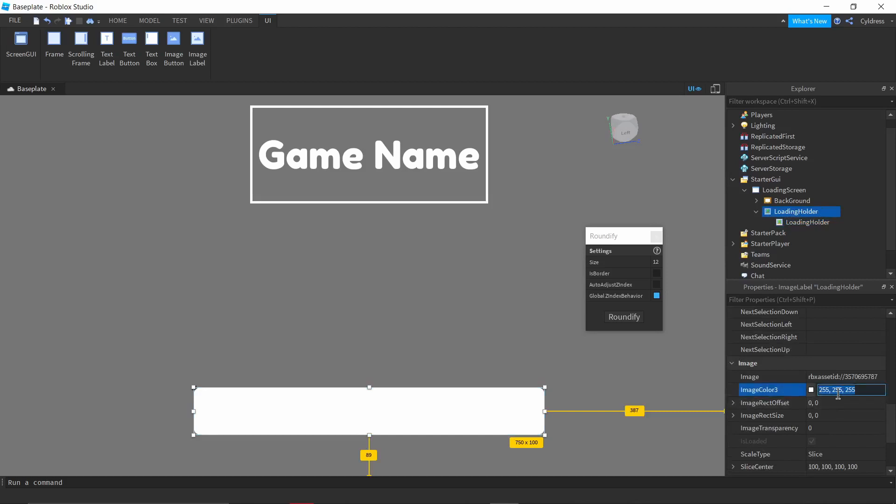
{"action": "key", "text": "BackSpace"}
{"action": "key", "text": "Return"}
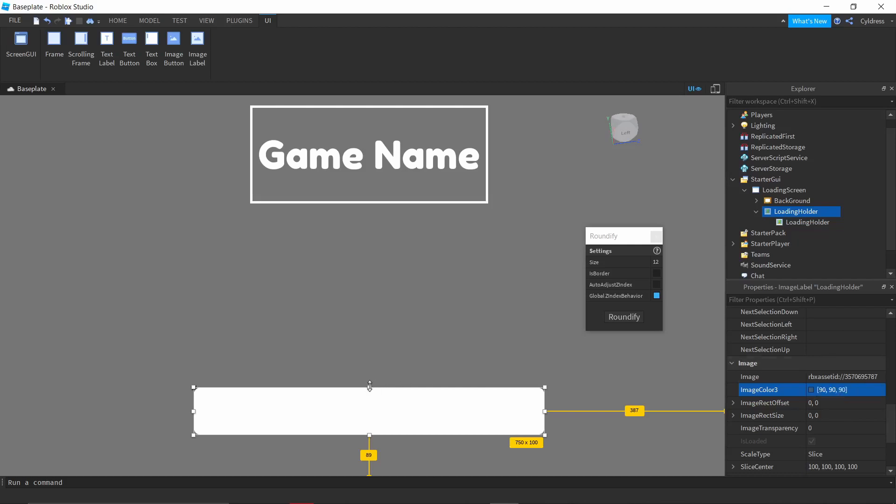
- Shorten the outer LoadingHolder slightly by lowering its upper edge, undoing the last resize
{"action": "left_click_drag", "start_coordinate": [369, 387], "coordinate": [381, 295]}
{"action": "key", "text": "ctrl+z"}
{"action": "left_click", "coordinate": [357, 411]}
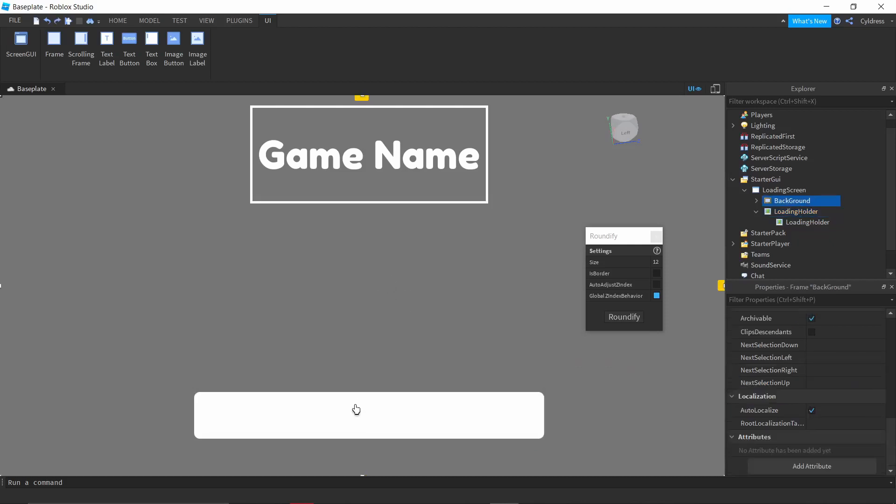
- Shrink the inner LoadingHolder on all four sides to about 734 x 74, leaving an even border inside the outer bar
{"action": "left_click", "coordinate": [807, 222]}
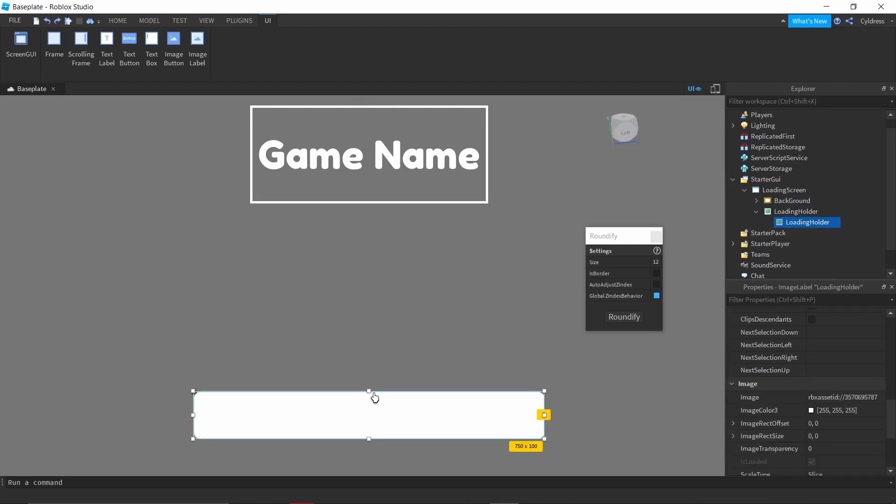
{"action": "left_click_drag", "start_coordinate": [368, 391], "coordinate": [369, 394]}
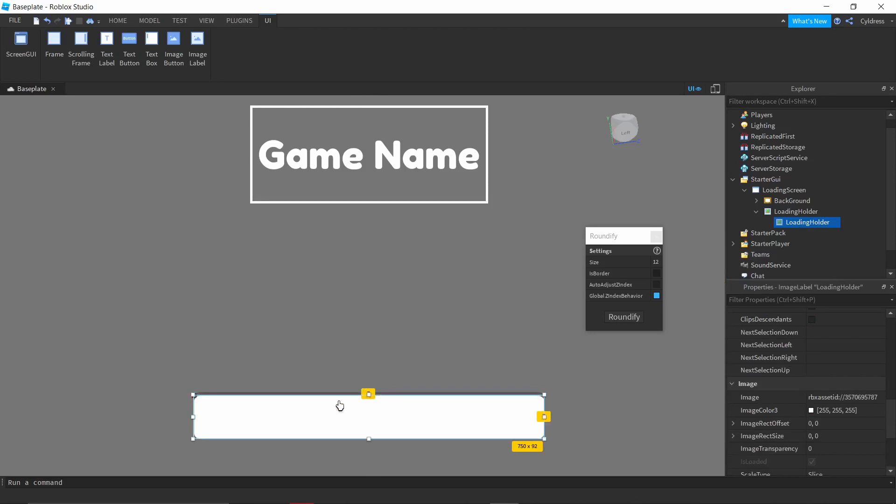
{"action": "left_click_drag", "start_coordinate": [193, 416], "coordinate": [196, 416]}
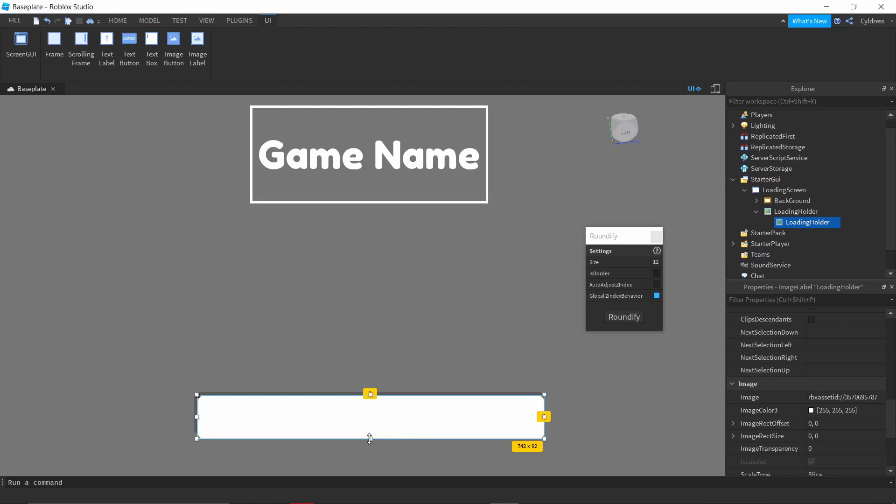
{"action": "left_click_drag", "start_coordinate": [371, 438], "coordinate": [371, 430]}
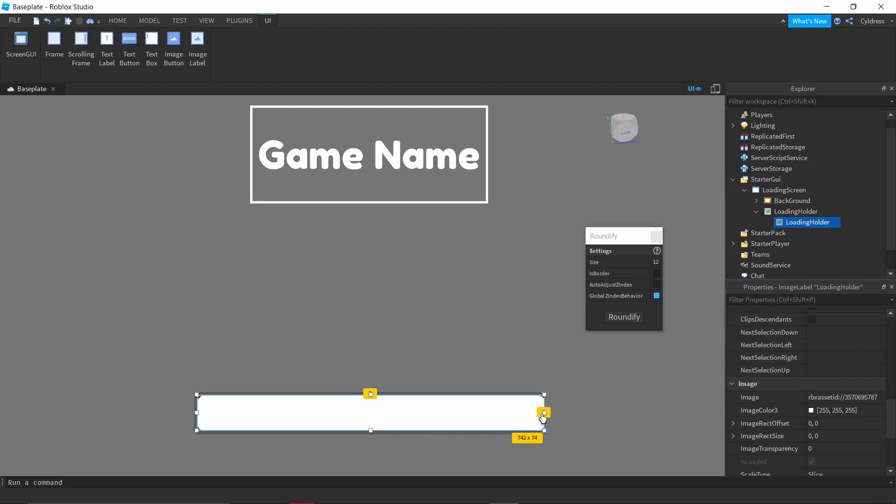
{"action": "left_click_drag", "start_coordinate": [543, 419], "coordinate": [539, 418]}
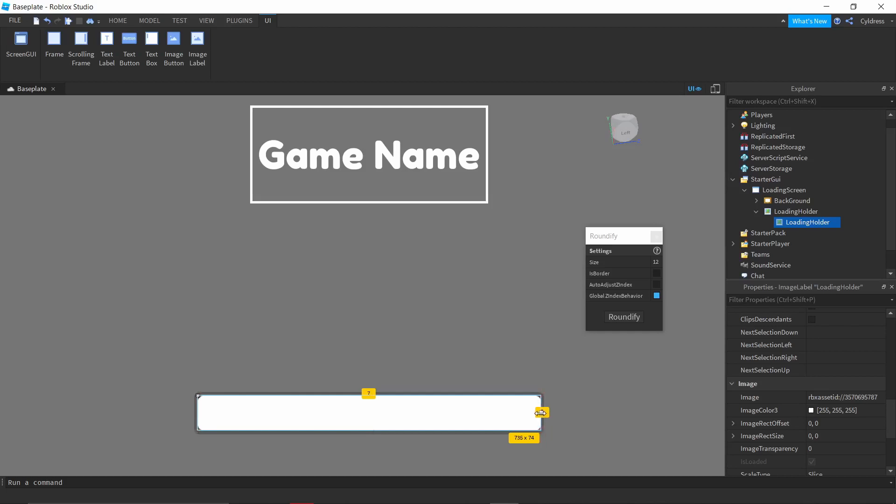
{"action": "left_click", "coordinate": [478, 357]}
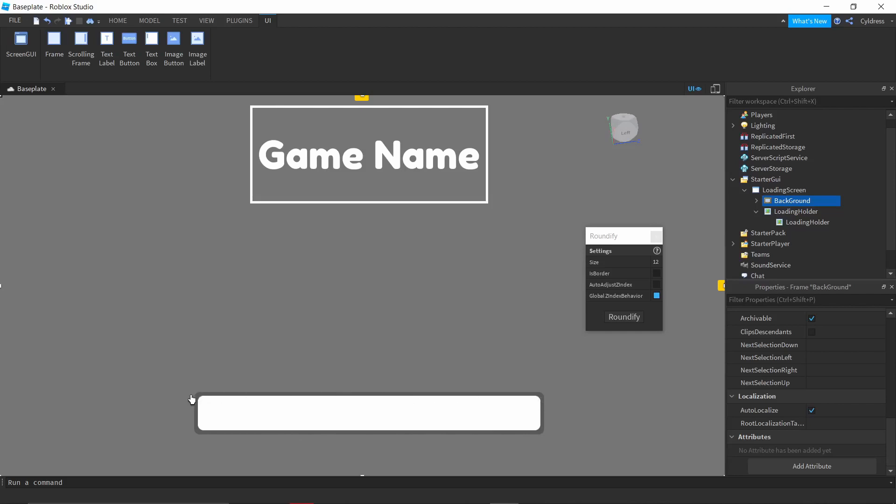
- Colour the inner LoadingHolder light blue by setting its ImageColor3 to [85, 170, 255]
{"action": "left_click", "coordinate": [794, 222]}
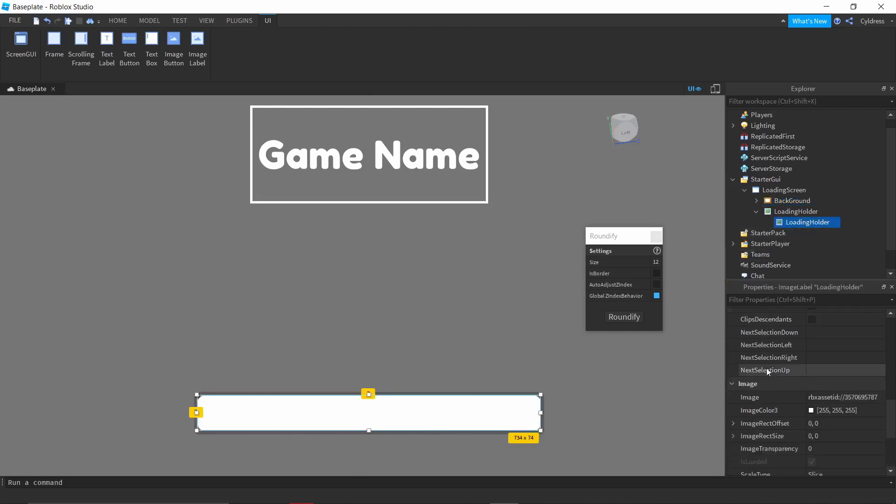
{"action": "left_click", "coordinate": [810, 410]}
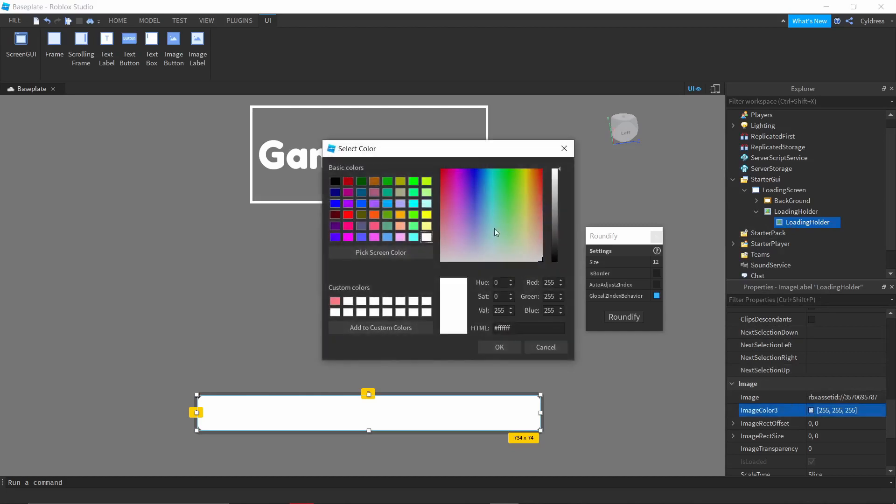
{"action": "left_click", "coordinate": [426, 227]}
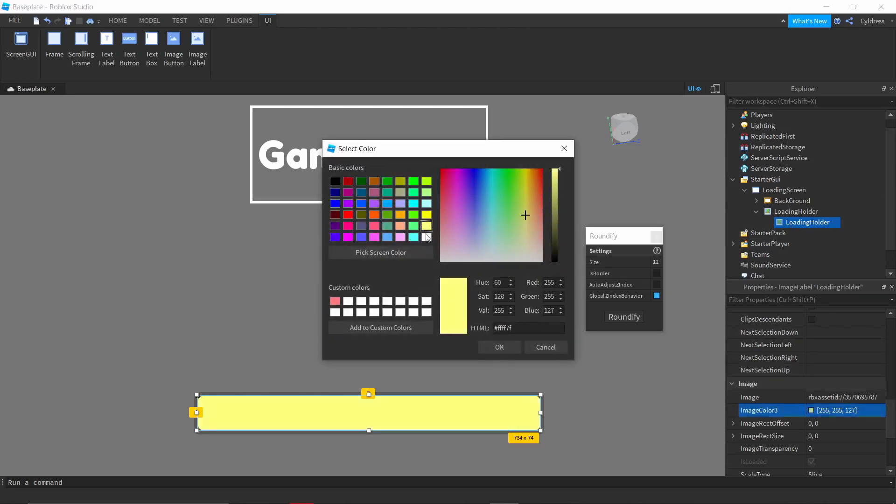
{"action": "left_click", "coordinate": [386, 237]}
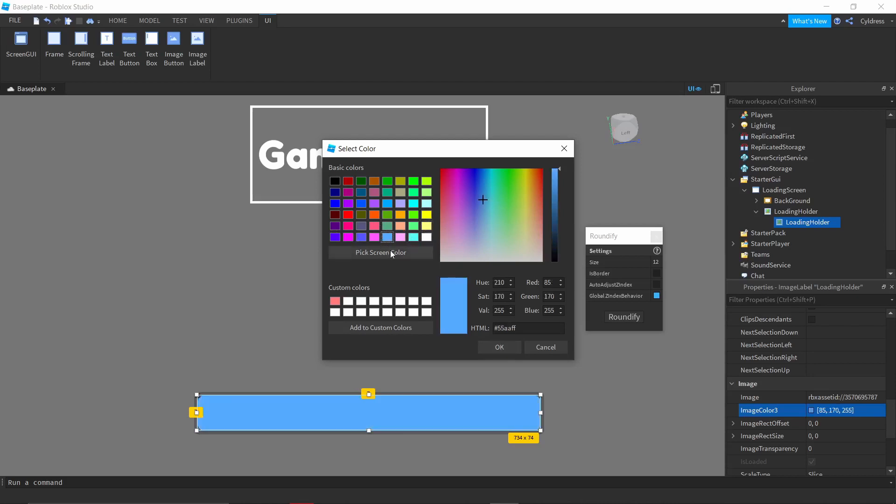
{"action": "left_click", "coordinate": [506, 346]}
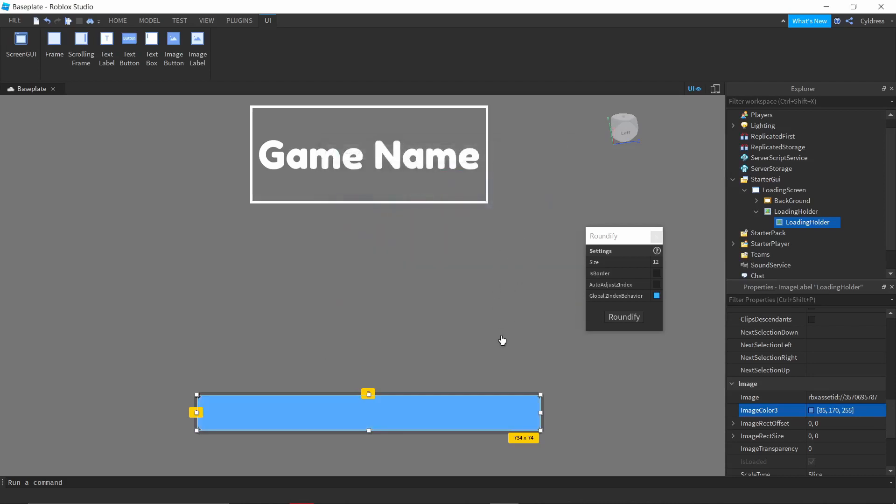
{"action": "left_click", "coordinate": [471, 365]}
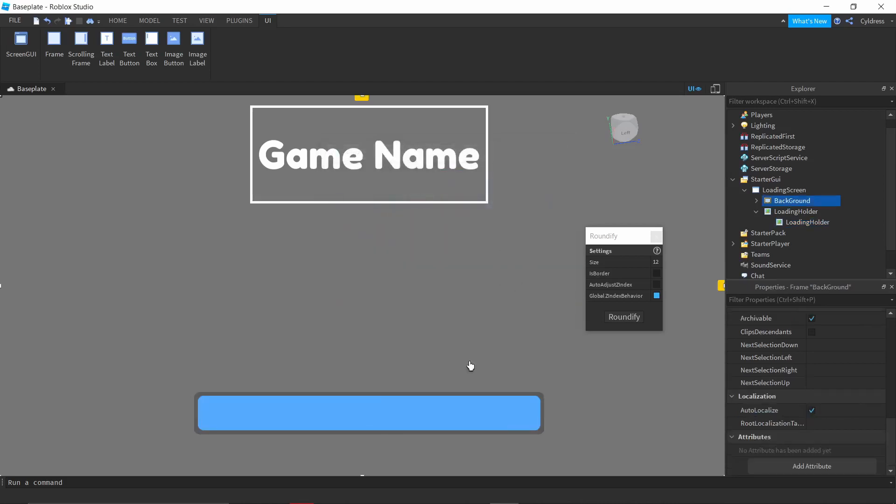
- Rename the inner LoadingHolder as Bar and close the Roundify window
{"action": "left_click", "coordinate": [804, 222]}
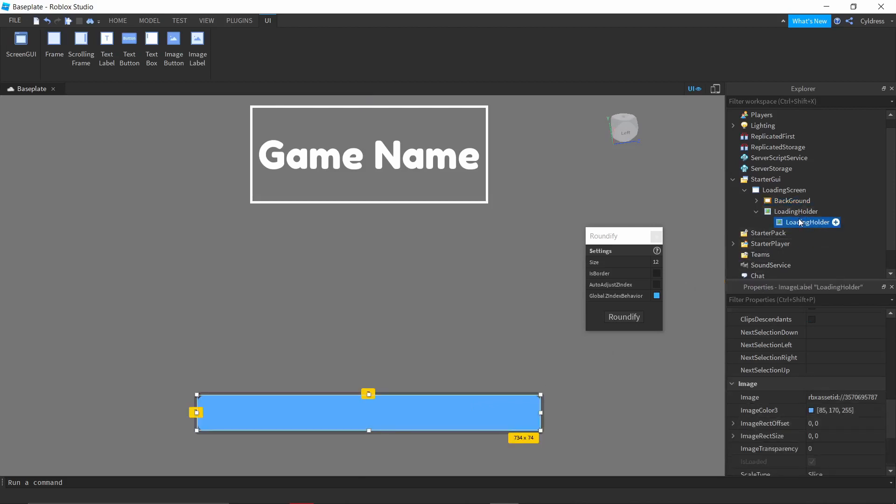
{"action": "left_click", "coordinate": [799, 219]}
{"action": "key", "text": "BackSpace"}
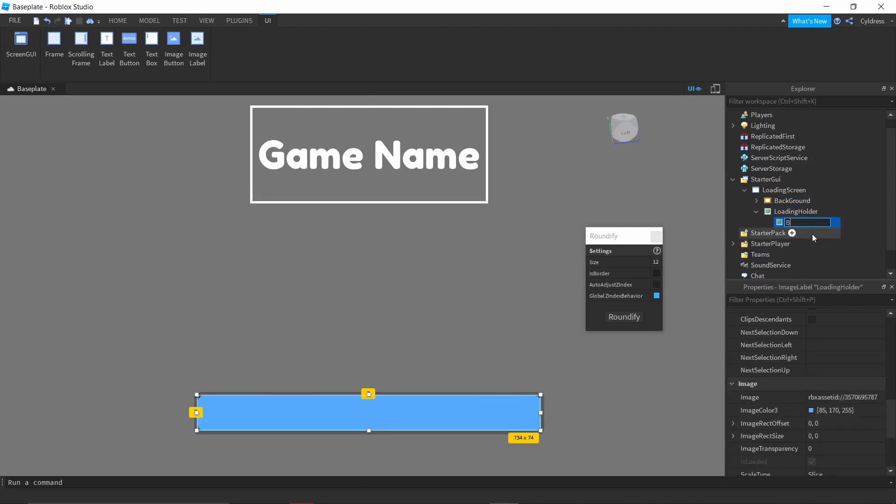
{"action": "key", "text": "Return"}
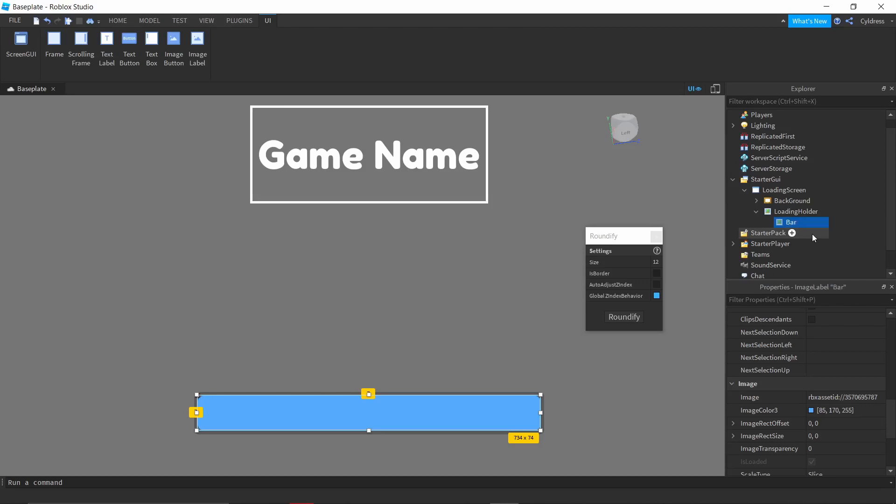
{"action": "left_click", "coordinate": [657, 237]}
{"action": "left_click", "coordinate": [788, 201]}
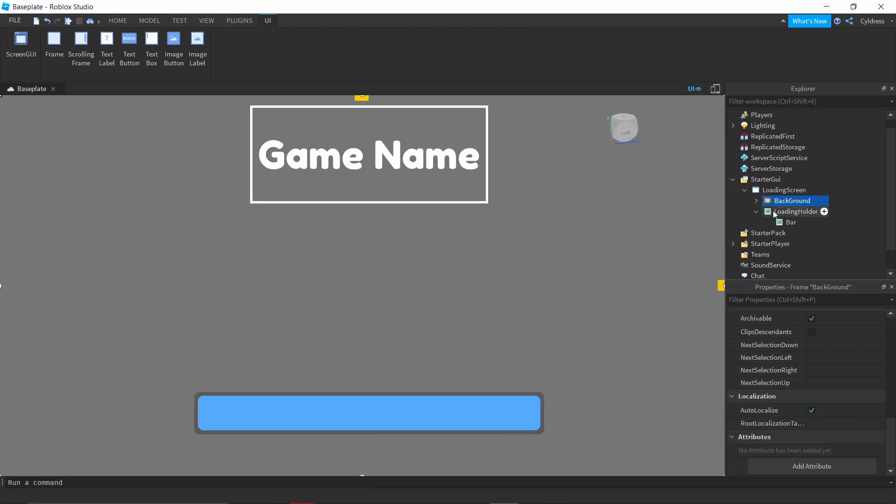
- Narrow Bar slightly from its outer end to about 733 x 74
{"action": "left_click", "coordinate": [789, 223]}
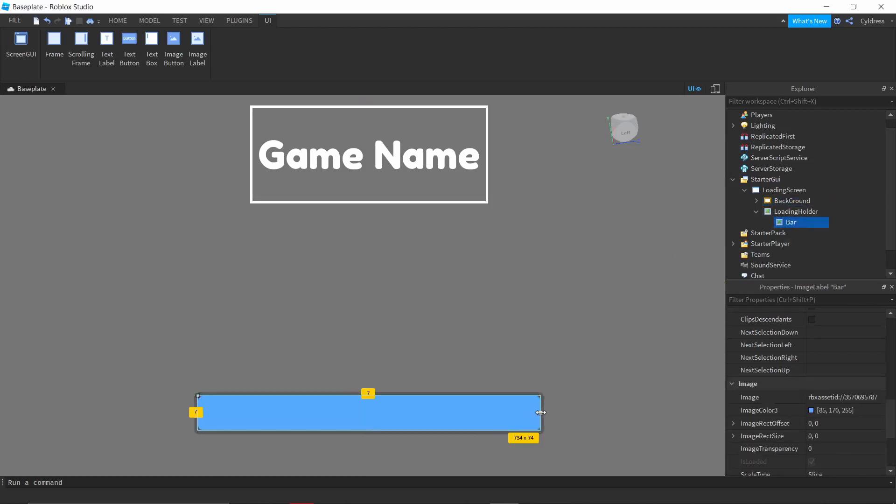
{"action": "mouse_move", "coordinate": [541, 413]}
{"action": "left_mouse_down"}
{"action": "mouse_move", "coordinate": [514, 414]}
{"action": "mouse_move", "coordinate": [552, 412]}
{"action": "mouse_move", "coordinate": [541, 414]}
{"action": "left_mouse_up"}
{"action": "left_click", "coordinate": [803, 222]}
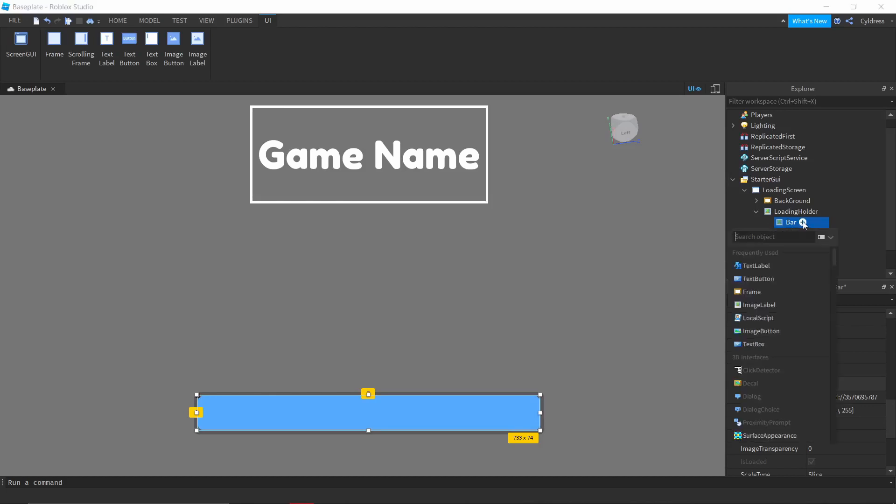
{"action": "left_click", "coordinate": [650, 260]}
{"action": "left_click", "coordinate": [791, 222]}
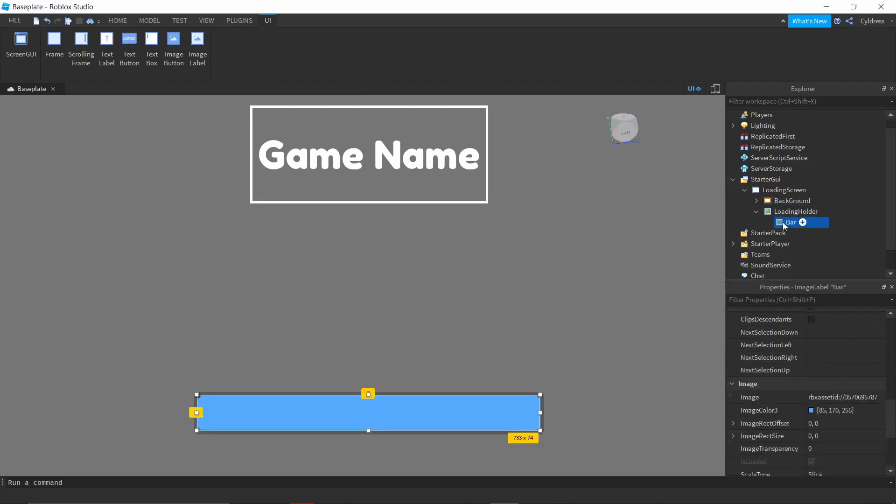
{"action": "left_click", "coordinate": [813, 411]}
{"action": "left_click", "coordinate": [810, 410]}
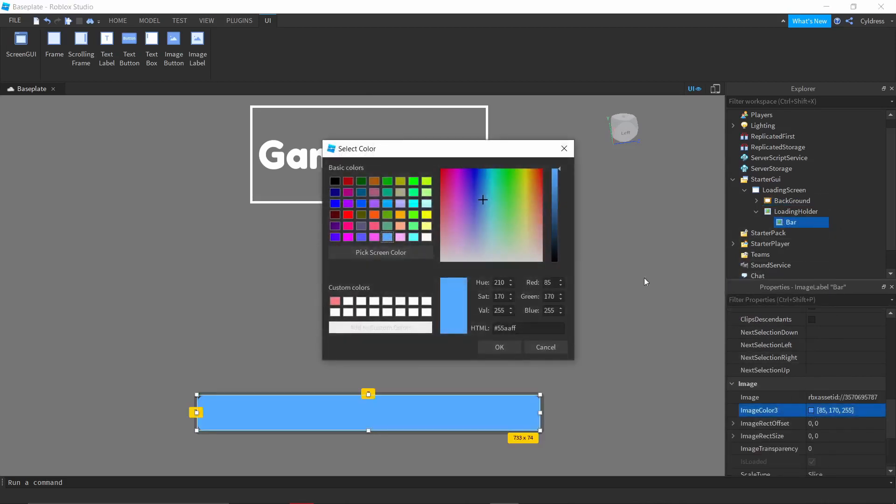
{"action": "left_click", "coordinate": [792, 222]}
{"action": "left_click", "coordinate": [564, 149]}
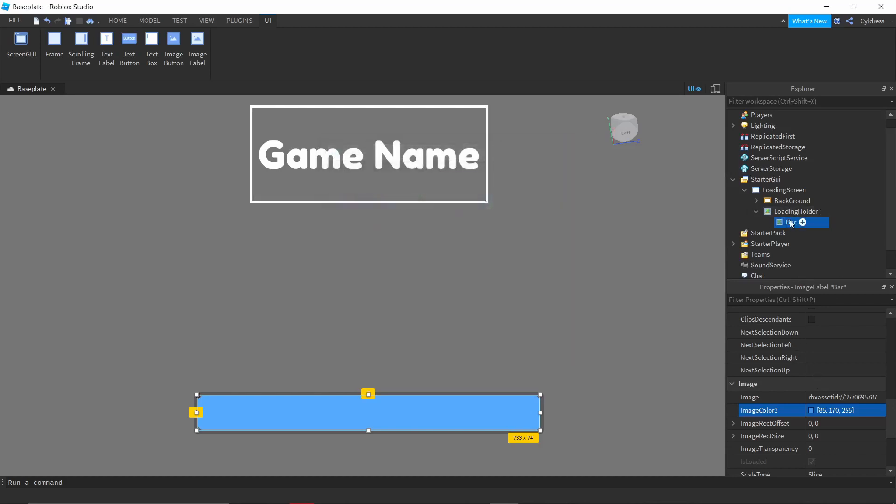
{"action": "left_click", "coordinate": [803, 223]}
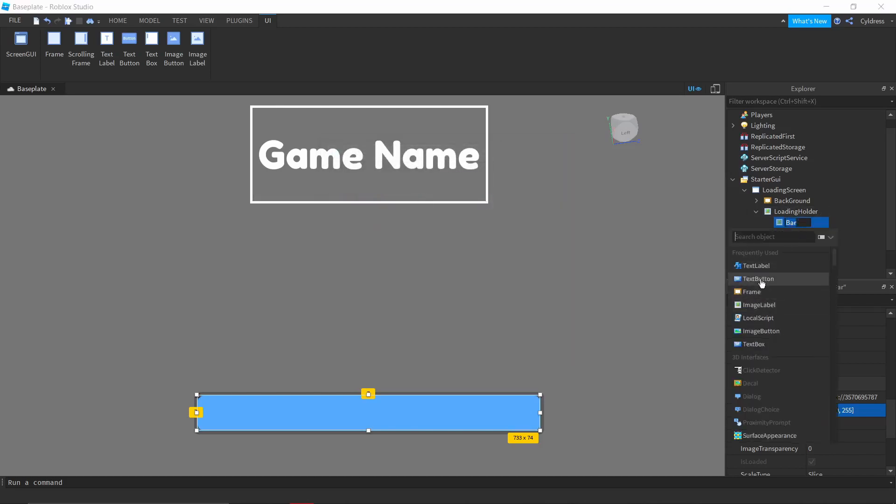
{"action": "left_click", "coordinate": [713, 272]}
- Rename Bar inside LoadingHolder as BarHolder
{"action": "left_click", "coordinate": [789, 222]}
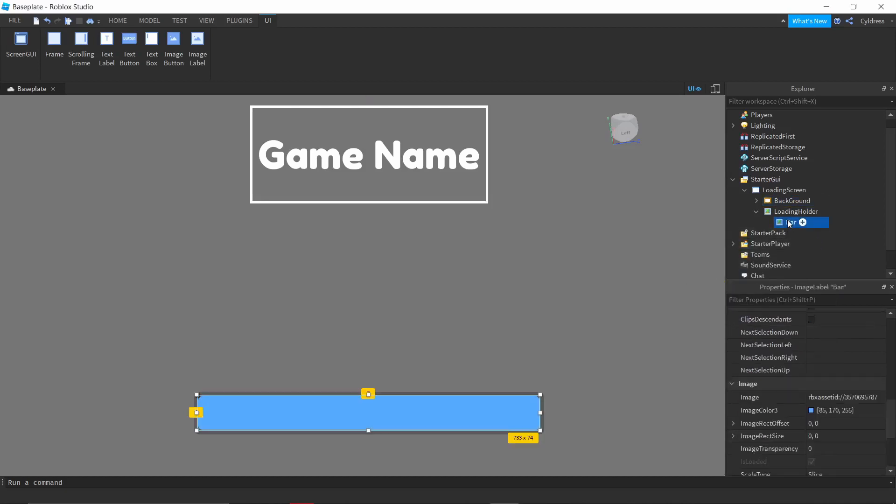
{"action": "left_click", "coordinate": [801, 223]}
{"action": "type", "text": "Holder"}
{"action": "key", "text": "Return"}
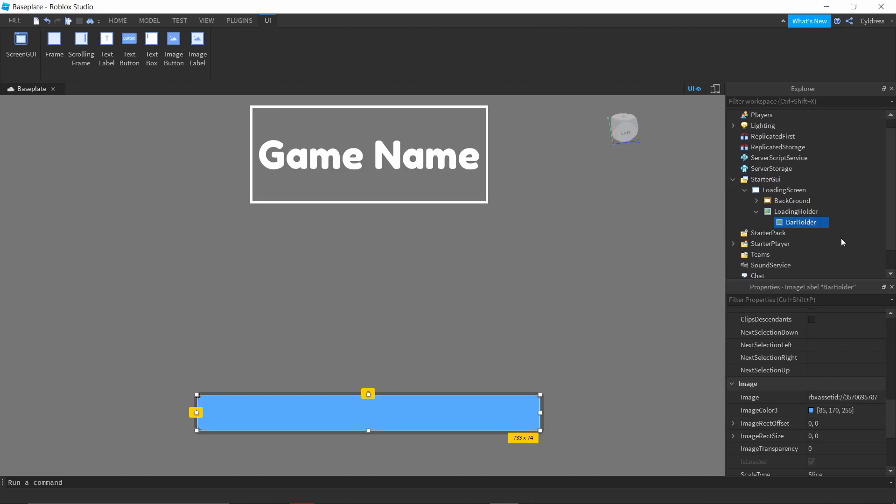
- Recolour BarHolder grey by setting its ImageColor3 to [134, 134, 134]
{"action": "left_click", "coordinate": [812, 411]}
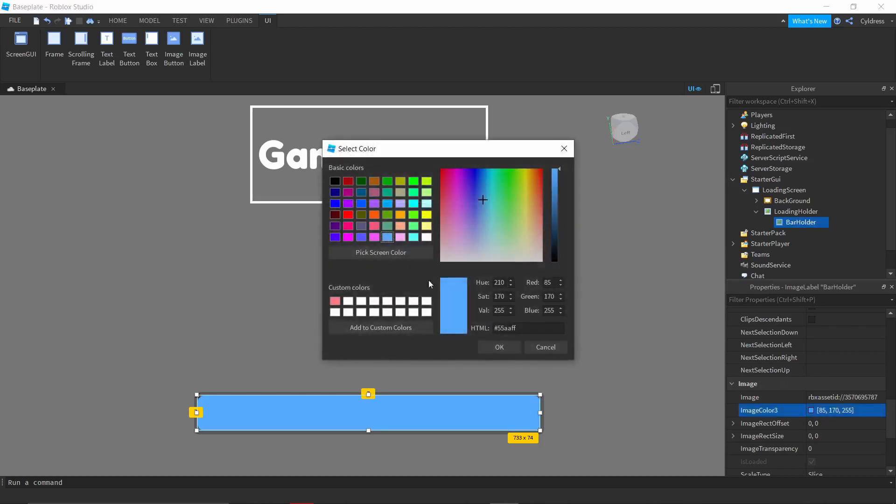
{"action": "left_click", "coordinate": [425, 302]}
{"action": "left_click_drag", "start_coordinate": [552, 208], "coordinate": [555, 211]}
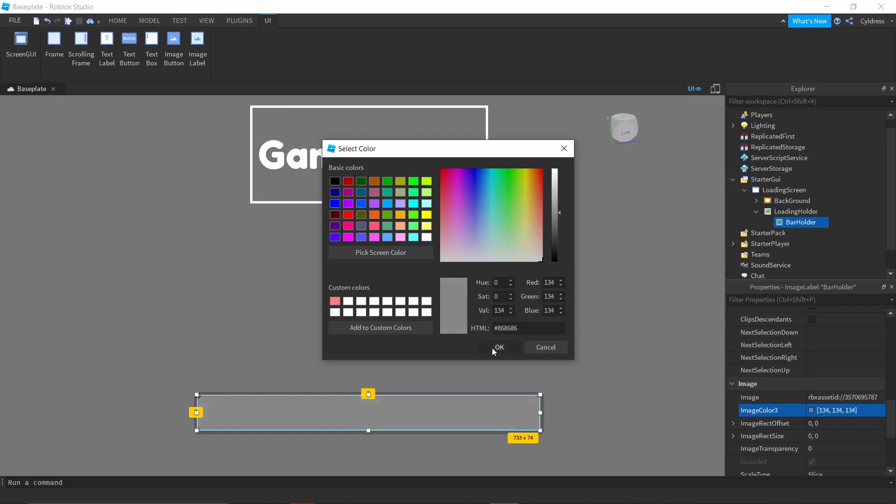
{"action": "left_click", "coordinate": [496, 348]}
{"action": "left_click", "coordinate": [620, 373]}
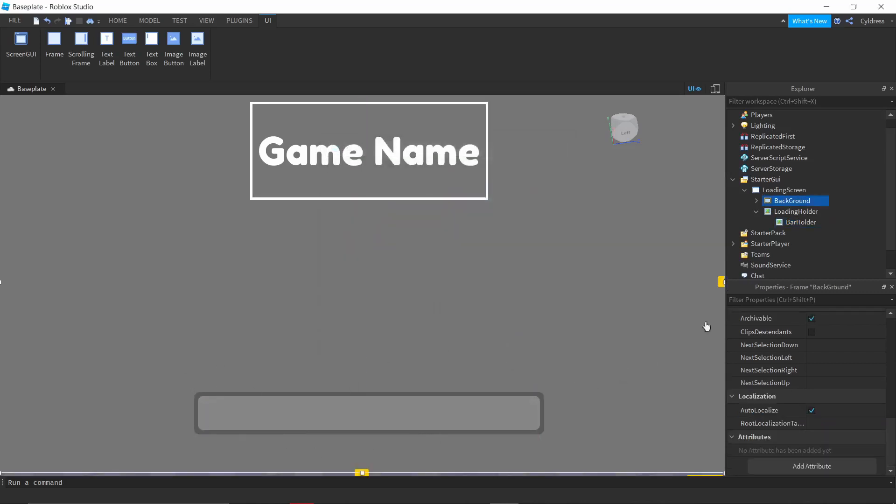
- Duplicate BarHolder and nest the copy inside the original BarHolder
{"action": "left_click", "coordinate": [799, 224]}
{"action": "right_click", "coordinate": [799, 223]}
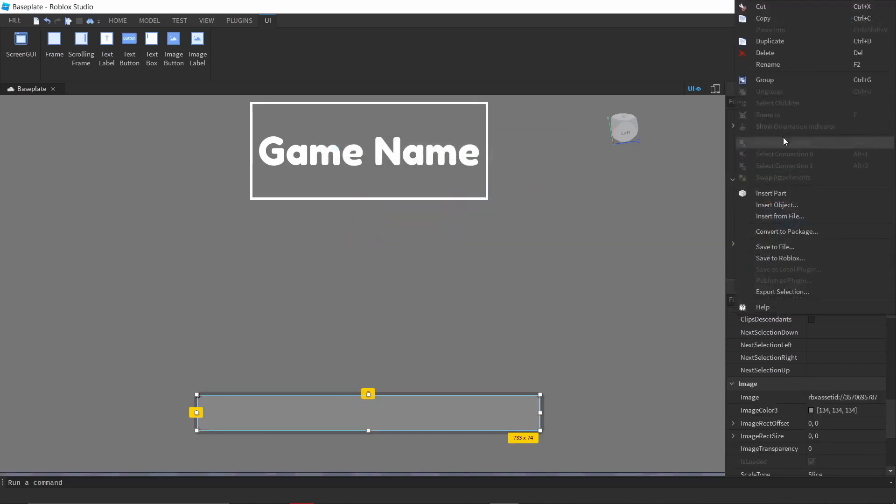
{"action": "left_click", "coordinate": [774, 42]}
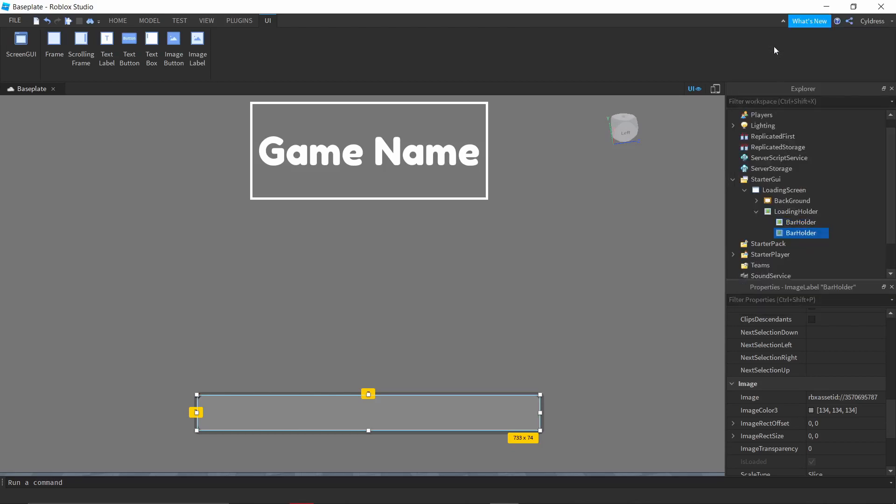
{"action": "left_click_drag", "start_coordinate": [788, 233], "coordinate": [805, 223]}
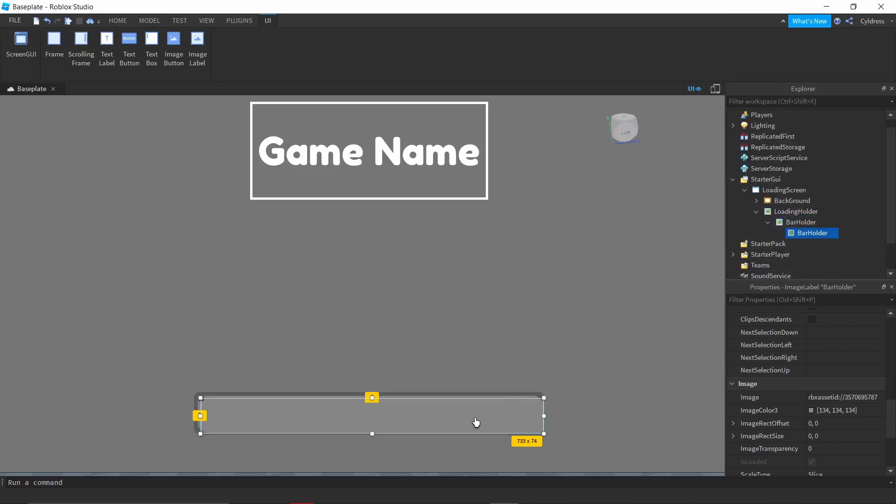
- Align the nested BarHolder copy over its parent bar and rename the copy as Bar
{"action": "left_click_drag", "start_coordinate": [474, 423], "coordinate": [473, 414]}
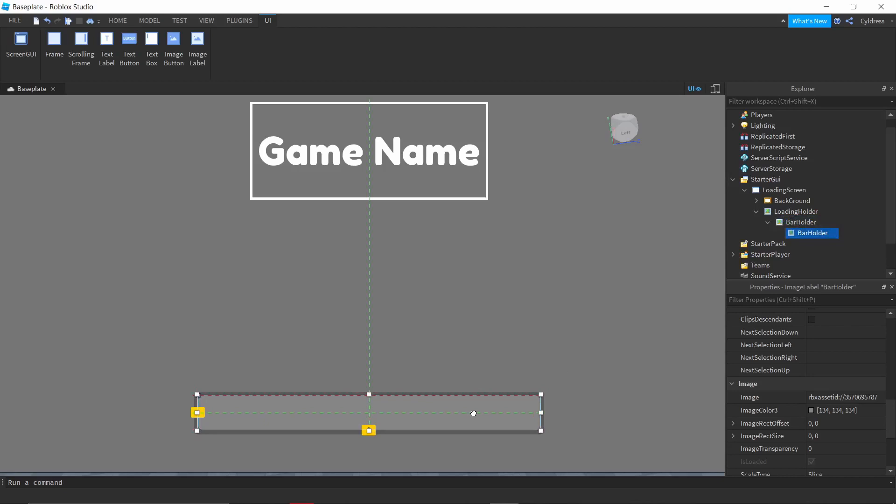
{"action": "left_click", "coordinate": [607, 310]}
{"action": "left_click", "coordinate": [808, 234]}
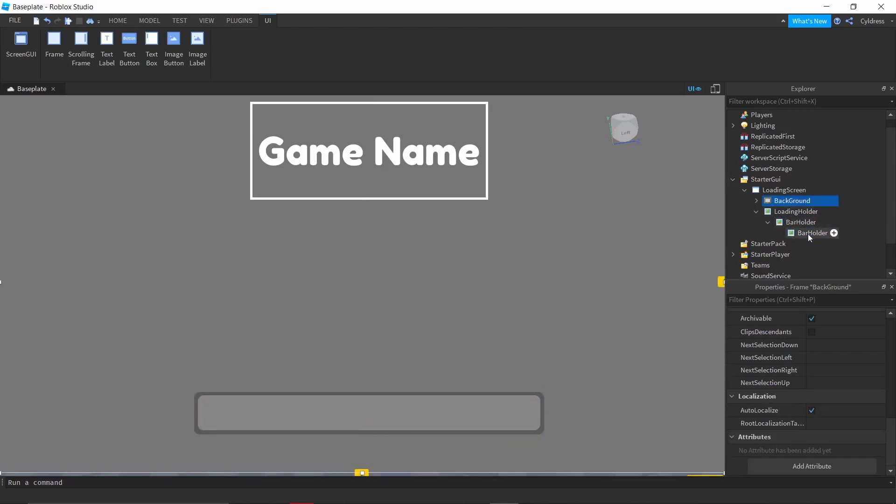
{"action": "left_click", "coordinate": [808, 234]}
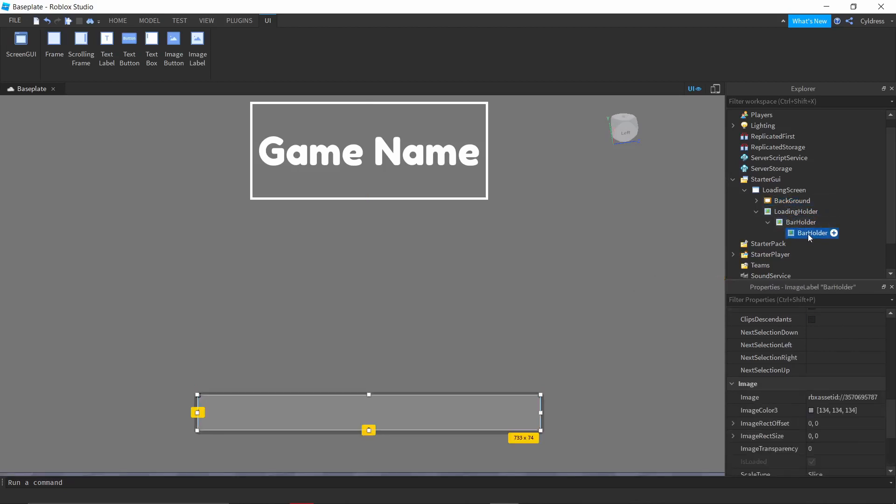
{"action": "key", "text": "BackSpace"}
{"action": "type", "text": "Bar"}
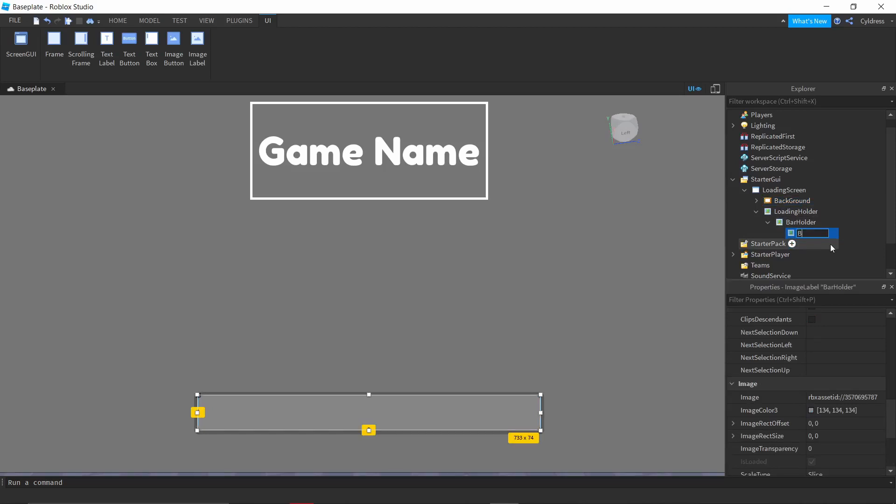
{"action": "key", "text": "Return"}
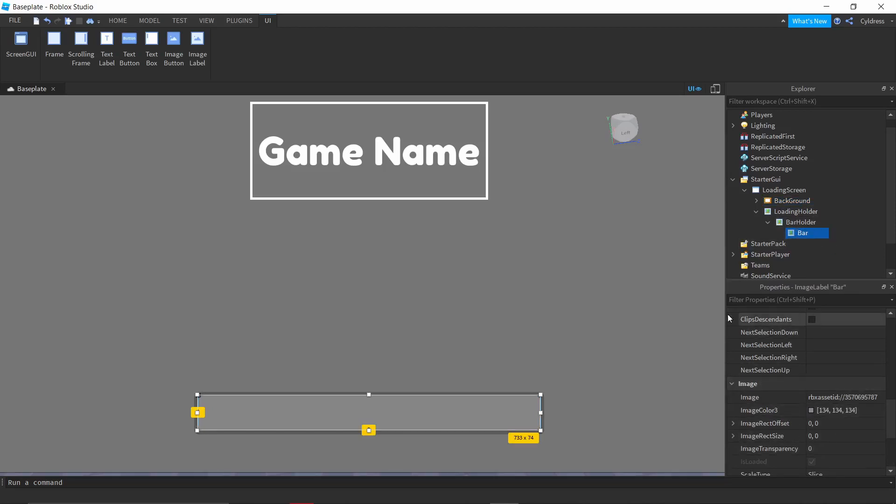
- Recolour Bar light blue by setting its ImageColor3 to [85, 170, 255]
{"action": "left_click", "coordinate": [811, 410]}
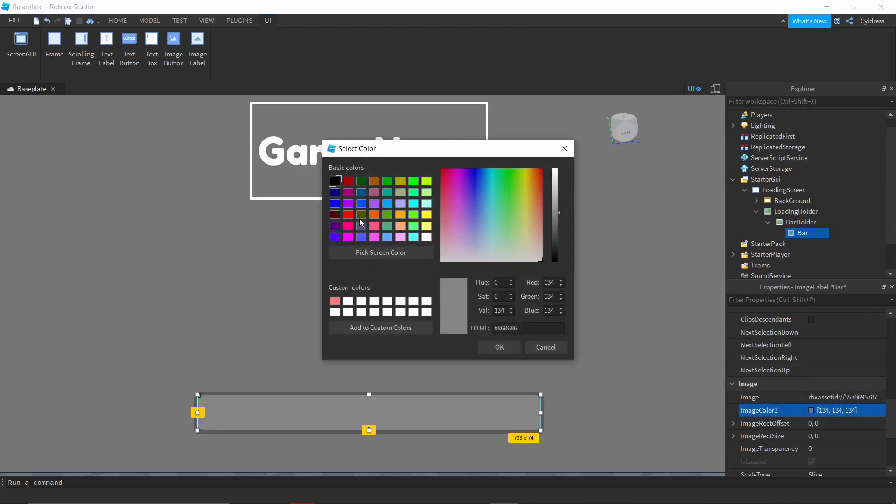
{"action": "left_click", "coordinate": [362, 204]}
{"action": "left_click", "coordinate": [412, 237]}
{"action": "left_click", "coordinate": [385, 237]}
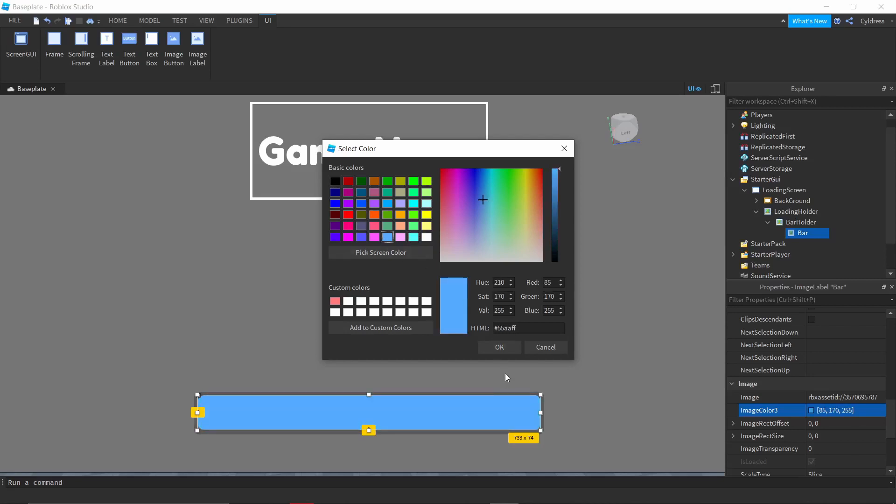
{"action": "left_click", "coordinate": [500, 349]}
- Shrink Bar towards the start of the loading bar to a thin strip of about 6 x 74
{"action": "left_click_drag", "start_coordinate": [541, 411], "coordinate": [198, 403]}
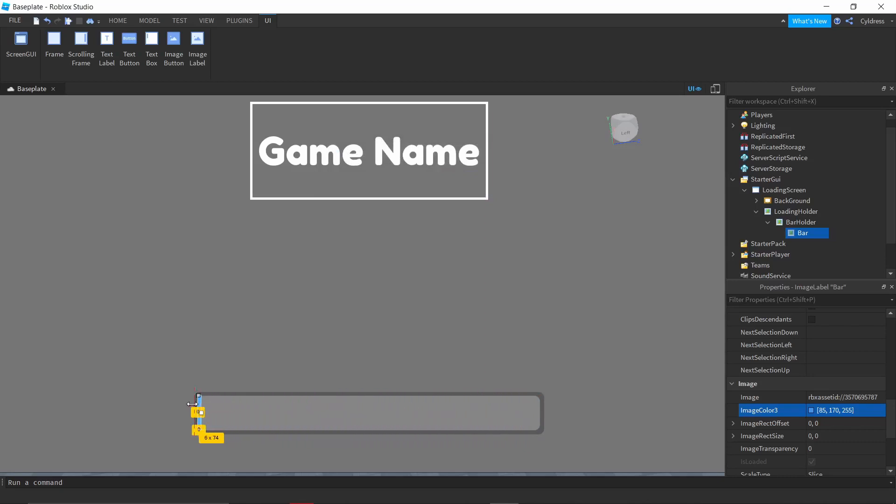
{"action": "left_click", "coordinate": [196, 310]}
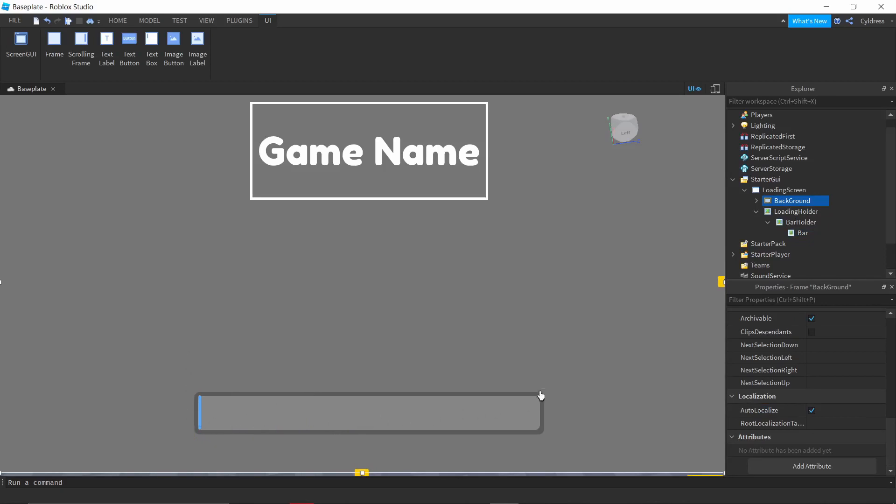
{"action": "left_click", "coordinate": [803, 232]}
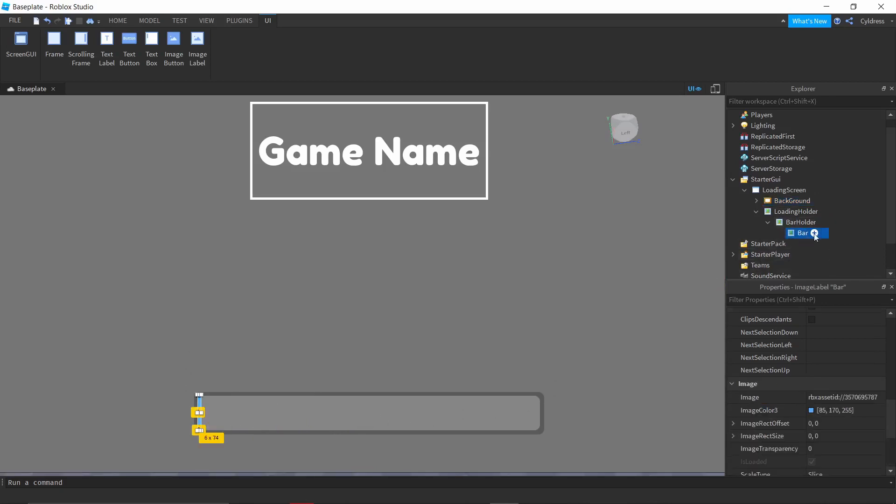
- Add a TextLabel inside BarHolder and fit it over the middle of the bar at about 340 x 74
{"action": "left_click", "coordinate": [805, 222]}
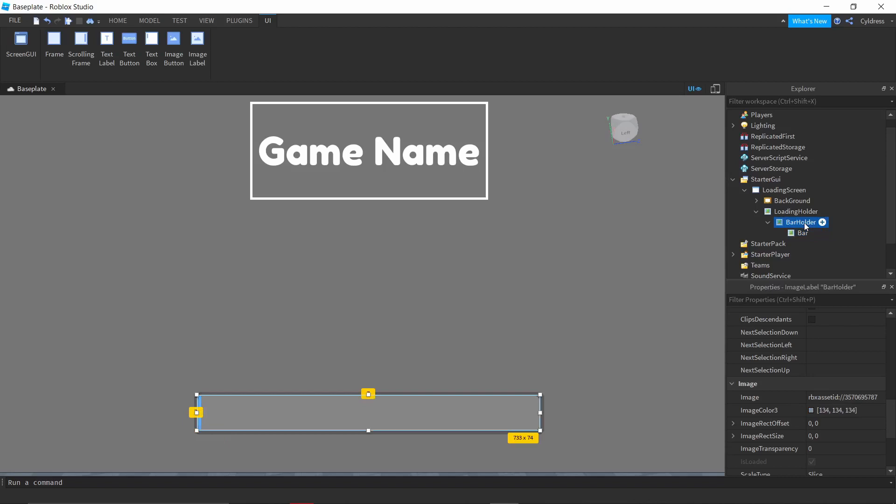
{"action": "left_click", "coordinate": [822, 222]}
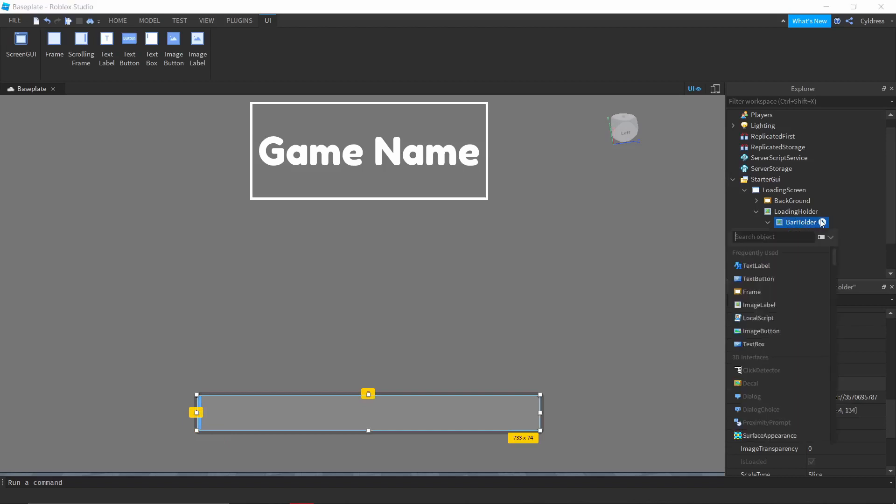
{"action": "left_click", "coordinate": [759, 265]}
{"action": "left_click_drag", "start_coordinate": [245, 381], "coordinate": [377, 408]}
{"action": "left_click_drag", "start_coordinate": [375, 414], "coordinate": [447, 412]}
{"action": "left_click_drag", "start_coordinate": [323, 415], "coordinate": [288, 412]}
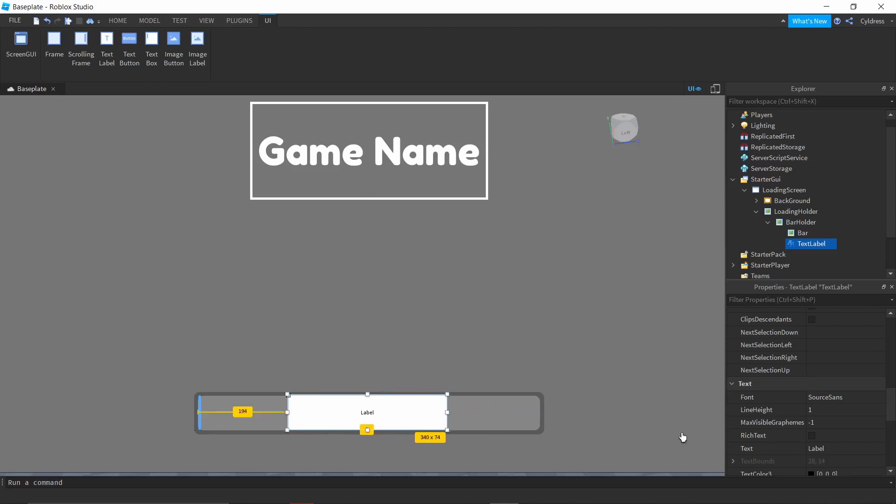
- Set the font of BarHolder's TextLabel to FredokaOne
{"action": "left_click", "coordinate": [839, 397]}
{"action": "scroll", "coordinate": [836, 424], "scroll_direction": "up", "scroll_amount": 2}
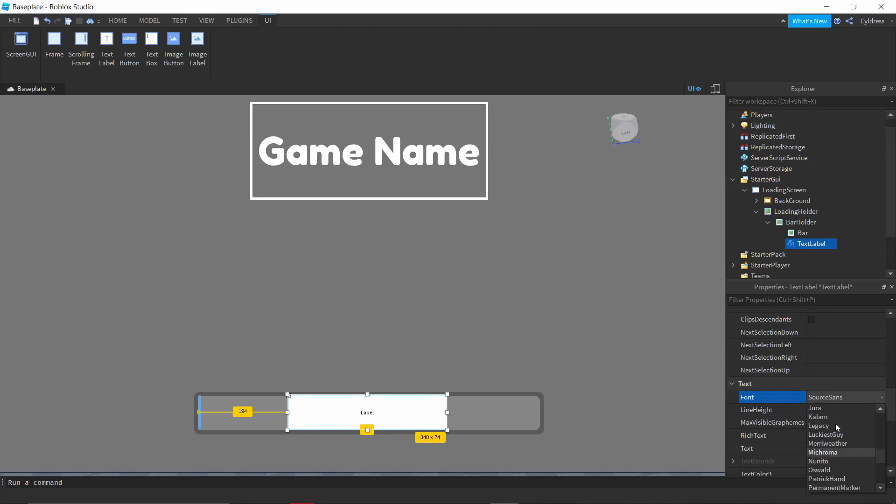
{"action": "scroll", "coordinate": [835, 425], "scroll_direction": "up", "scroll_amount": 4}
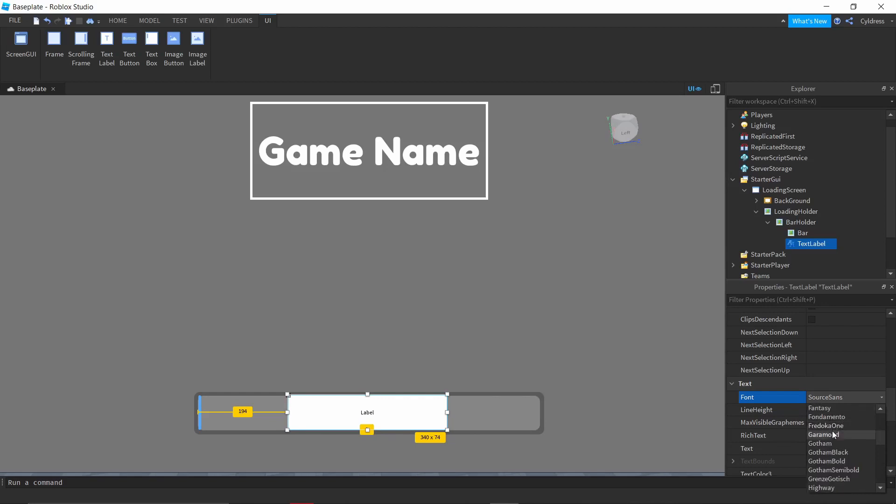
{"action": "left_click", "coordinate": [833, 425]}
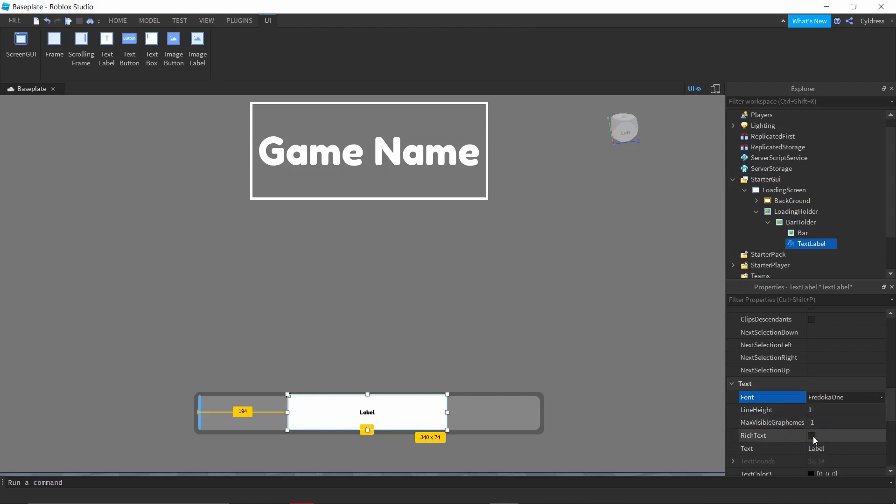
- Set the TextLabel's text to "LOADING..."
{"action": "scroll", "coordinate": [813, 436], "scroll_direction": "down", "scroll_amount": 1}
{"action": "left_click", "coordinate": [830, 411]}
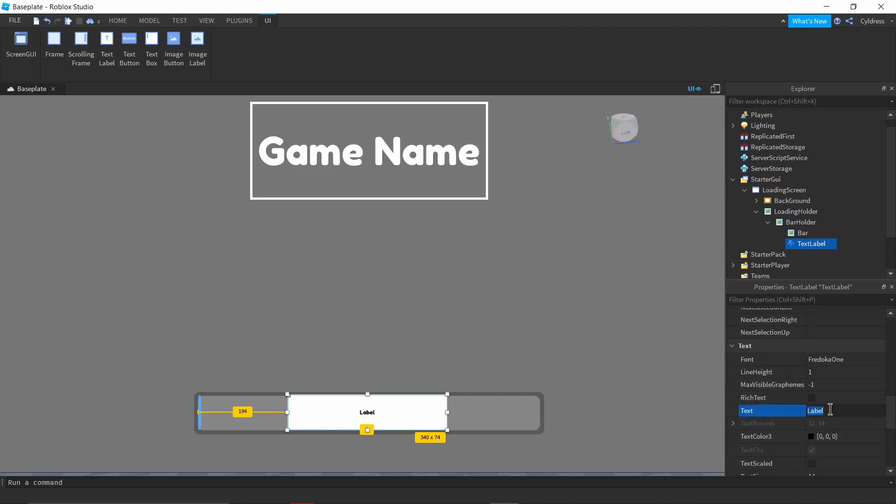
{"action": "key", "text": "BackSpace"}
{"action": "type", "text": "LOADING..."}
{"action": "key", "text": "Return"}
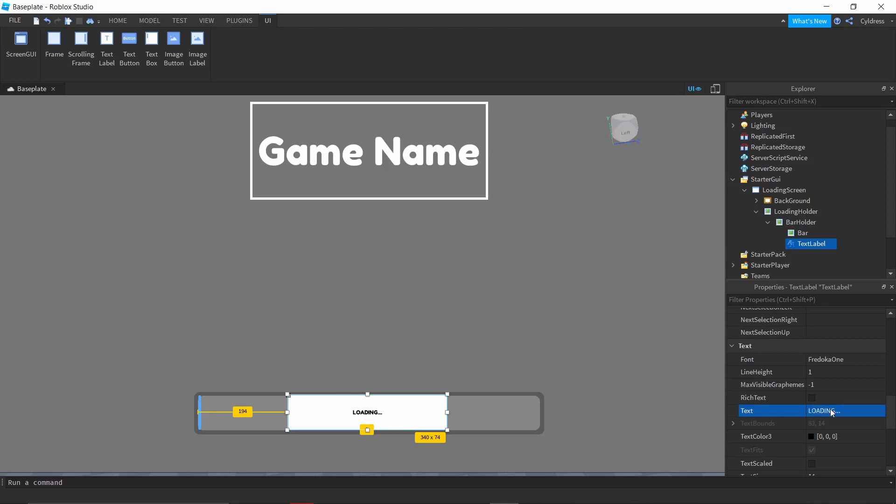
- Set the loading label's TextColor3 to white [255, 255, 255] and enable TextScaled
{"action": "scroll", "coordinate": [833, 413], "scroll_direction": "down", "scroll_amount": 1}
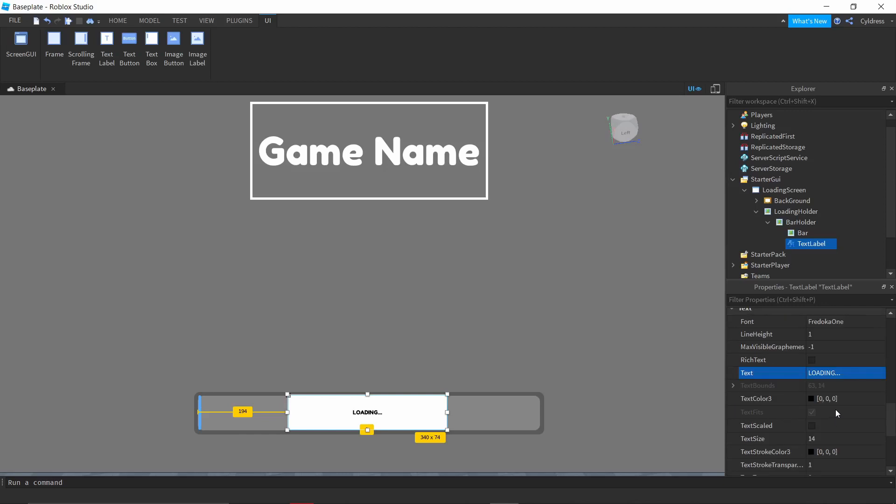
{"action": "left_click", "coordinate": [811, 399]}
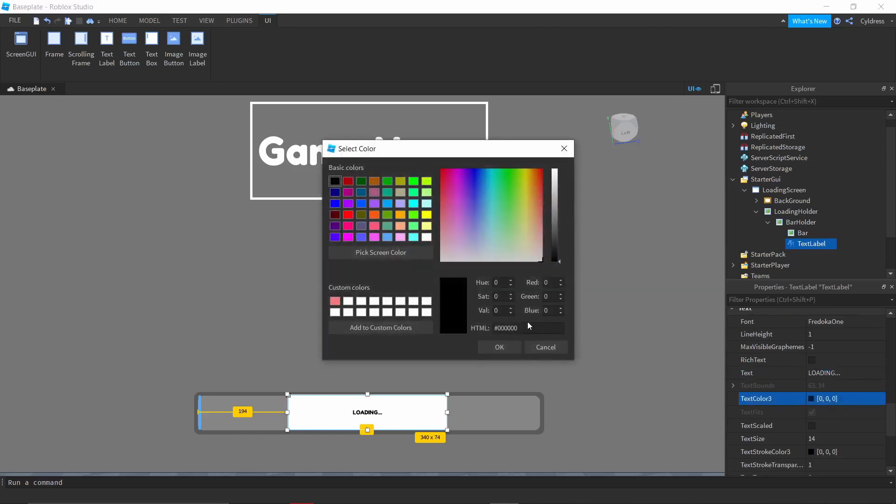
{"action": "left_click", "coordinate": [427, 237]}
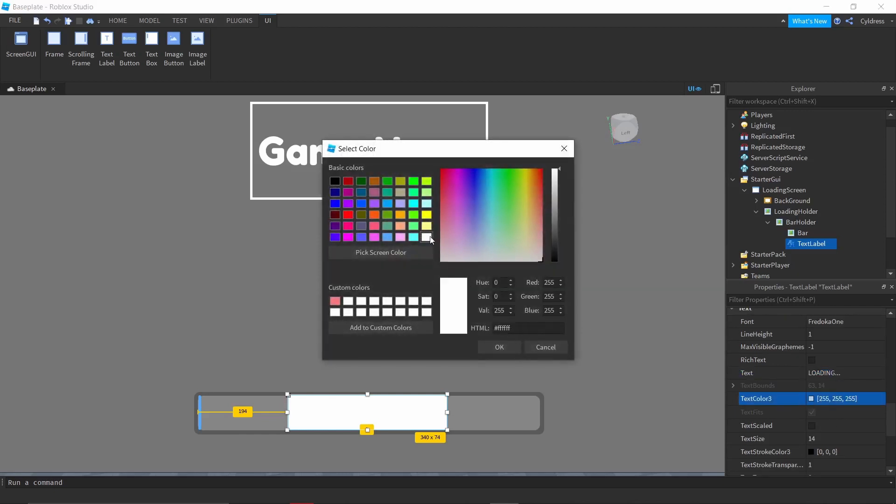
{"action": "left_click", "coordinate": [500, 347]}
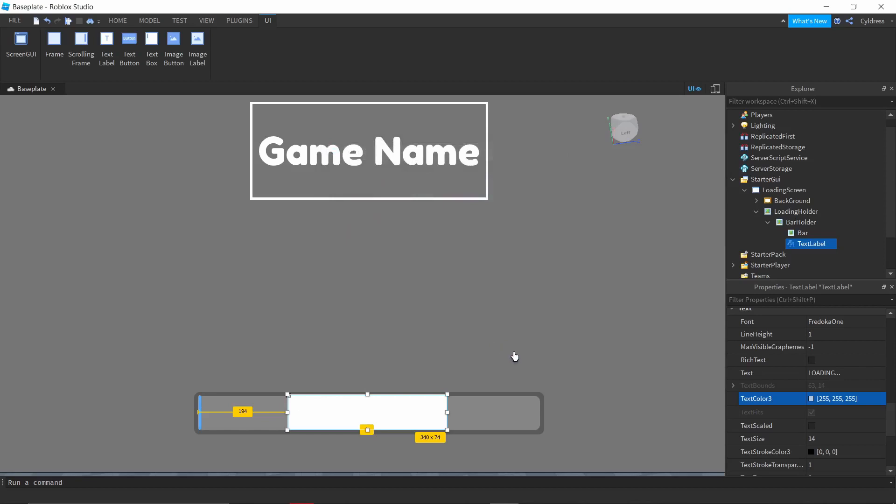
{"action": "left_click", "coordinate": [815, 426]}
- Make the loading label's background invisible by setting its BackgroundTransparency to 1
{"action": "scroll", "coordinate": [855, 433], "scroll_direction": "up", "scroll_amount": 6}
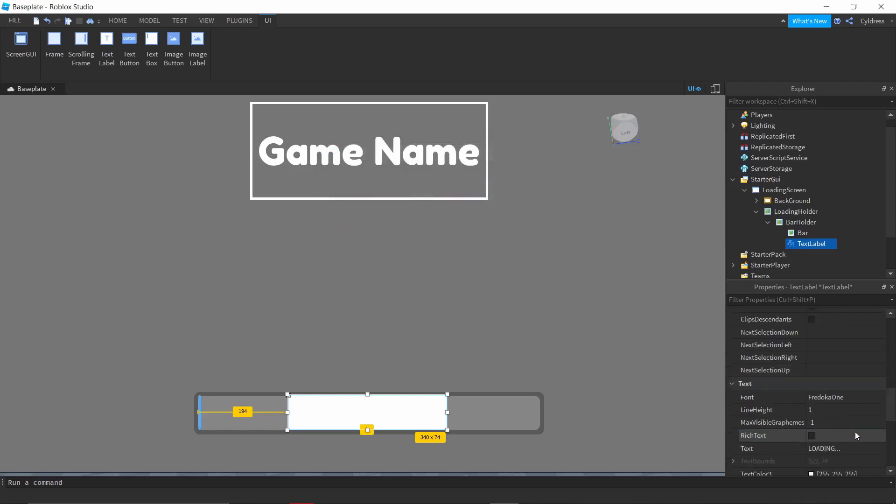
{"action": "left_click", "coordinate": [852, 449]}
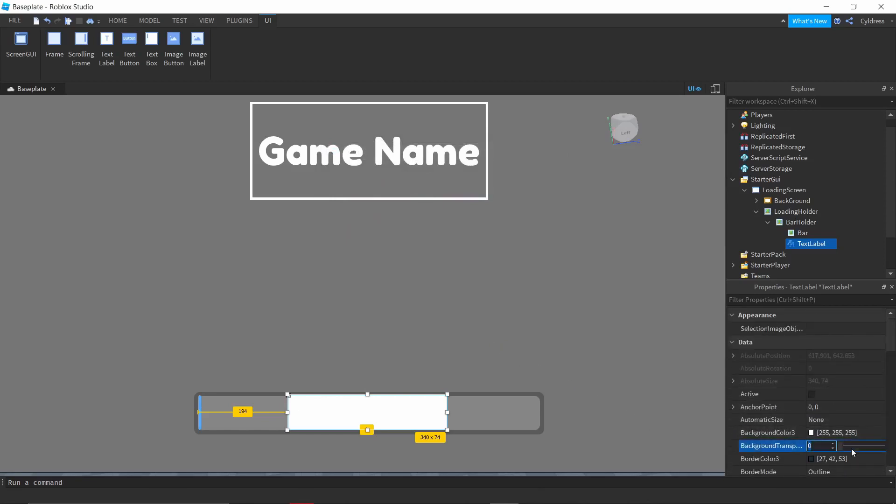
{"action": "type", "text": "1"}
{"action": "key", "text": "Return"}
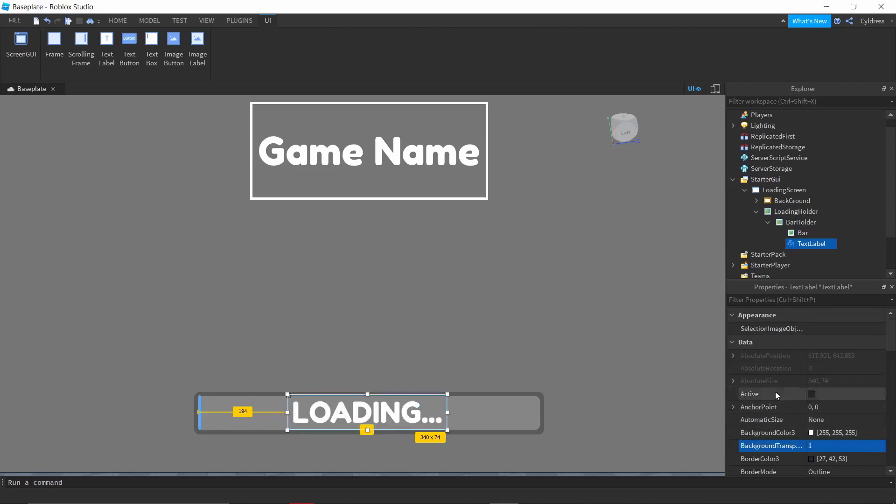
{"action": "left_click", "coordinate": [607, 347]}
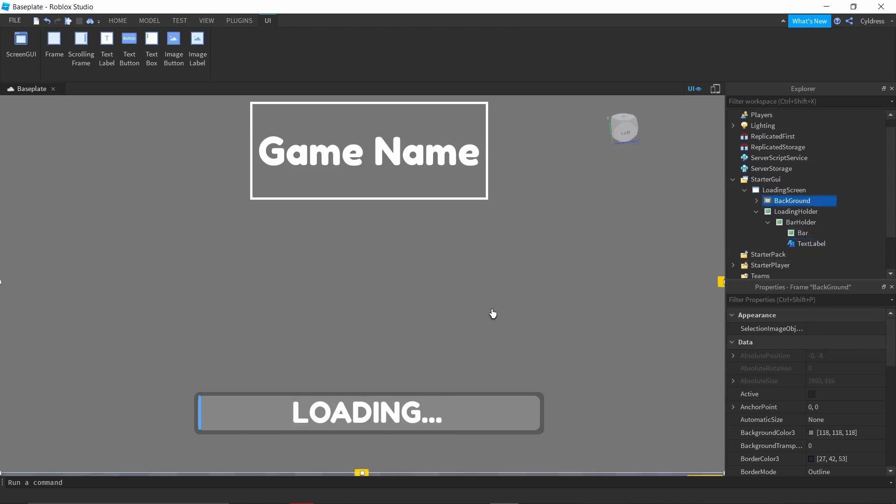
- Widen the blue Bar so it fills a little over a third of BarHolder
{"action": "left_click", "coordinate": [799, 233]}
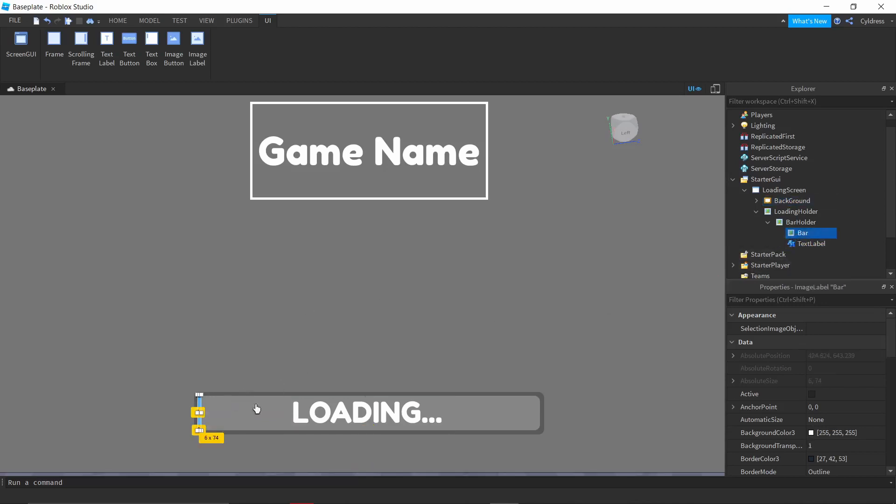
{"action": "left_click_drag", "start_coordinate": [200, 423], "coordinate": [326, 431]}
{"action": "left_click", "coordinate": [391, 374]}
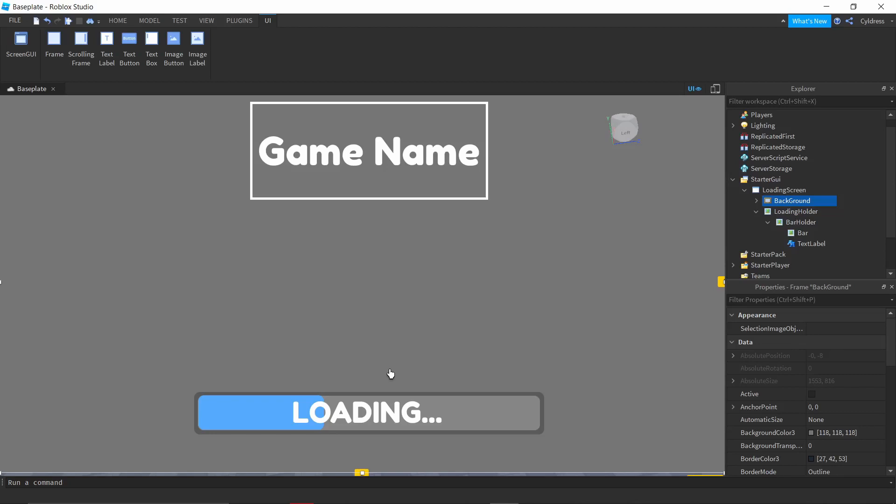
- Hide LoadingHolder and everything in it by turning off its Visible property
{"action": "left_click", "coordinate": [756, 211]}
{"action": "left_click", "coordinate": [770, 212]}
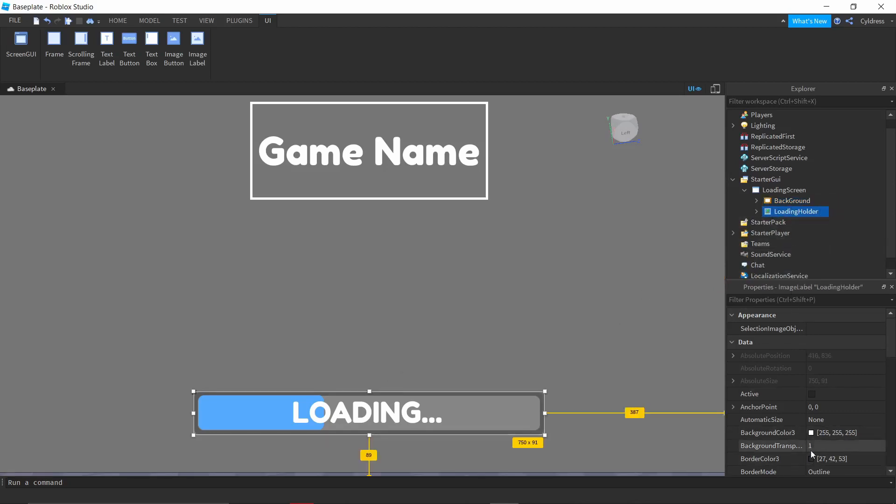
{"action": "scroll", "coordinate": [809, 430], "scroll_direction": "down", "scroll_amount": 5}
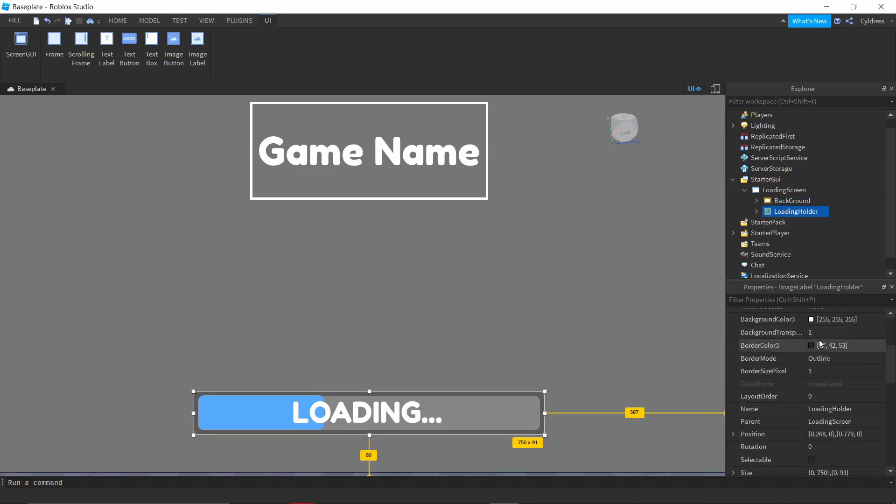
{"action": "scroll", "coordinate": [814, 371], "scroll_direction": "down", "scroll_amount": 5}
{"action": "left_click", "coordinate": [812, 385]}
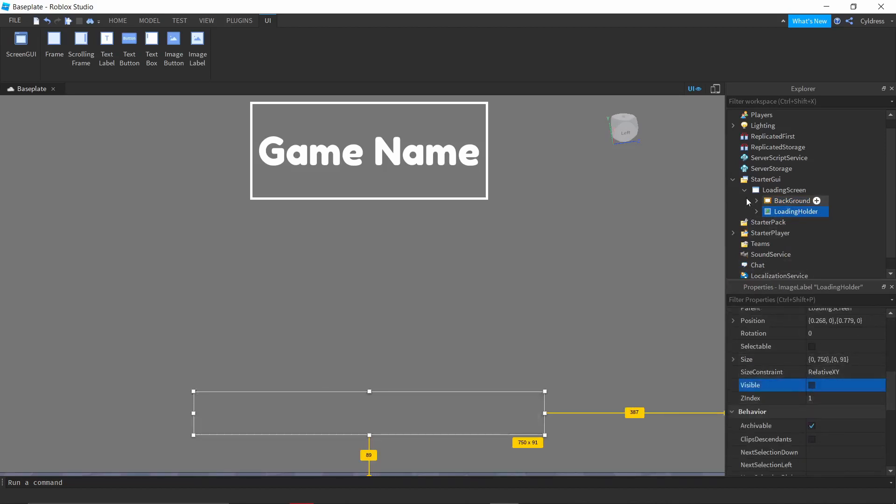
- Show PlayButton and CreditsButton inside BackGround together by turning on their Visible property
{"action": "left_click", "coordinate": [756, 201]}
{"action": "left_click", "coordinate": [802, 221]}
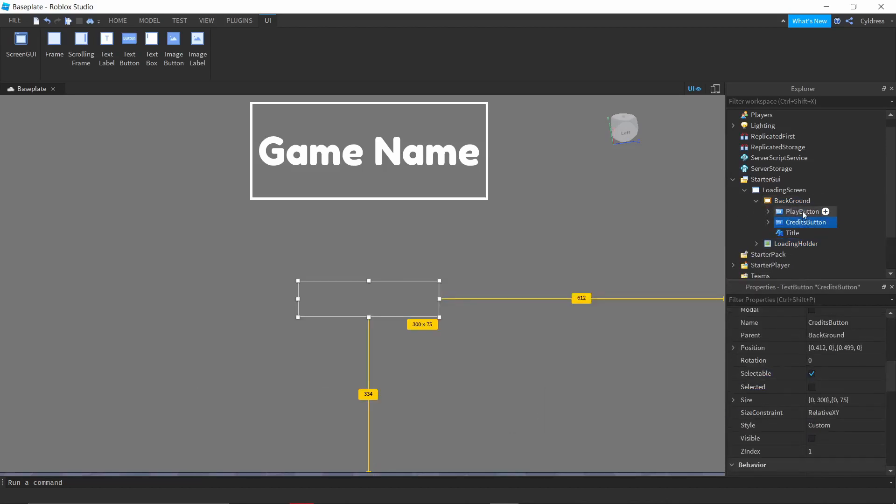
{"action": "left_click", "coordinate": [802, 211]}
{"action": "left_click", "coordinate": [806, 219], "text": "ctrl"}
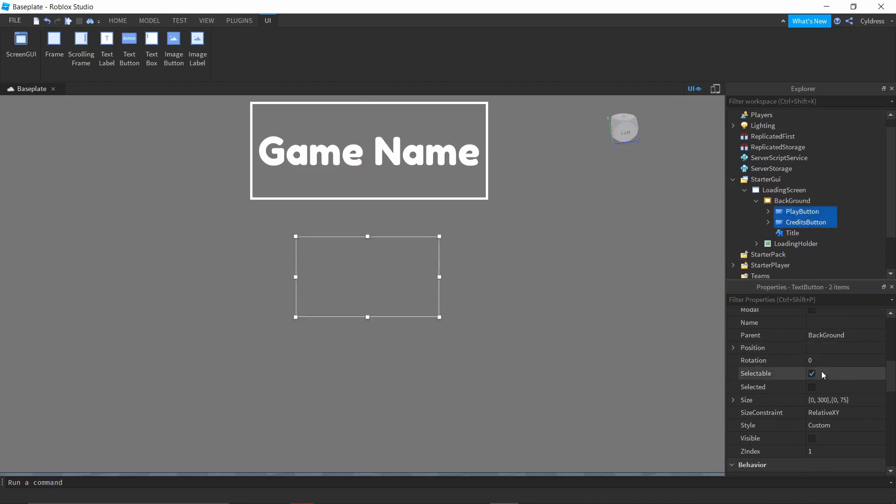
{"action": "left_click", "coordinate": [812, 439]}
{"action": "left_click", "coordinate": [654, 356]}
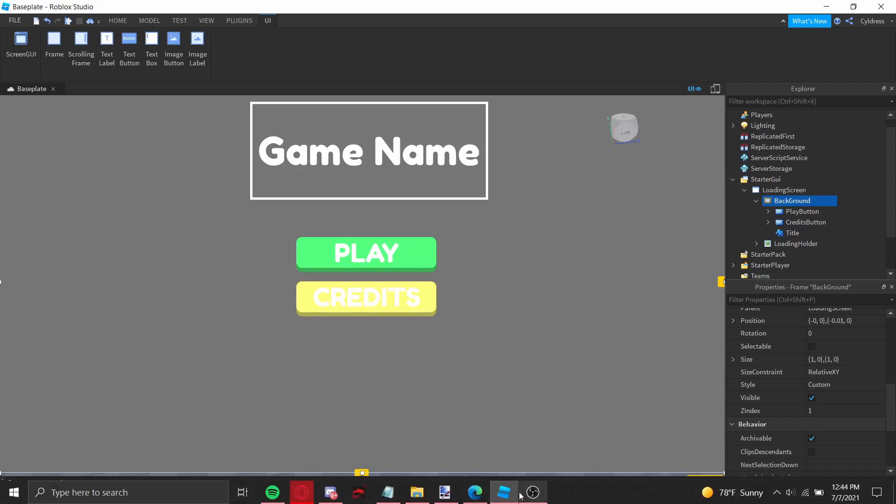
{"action": "left_click", "coordinate": [532, 491]}
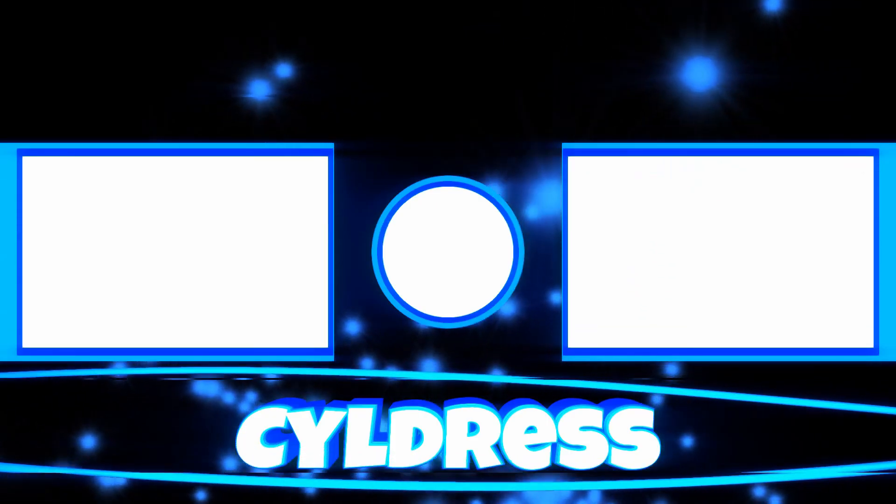